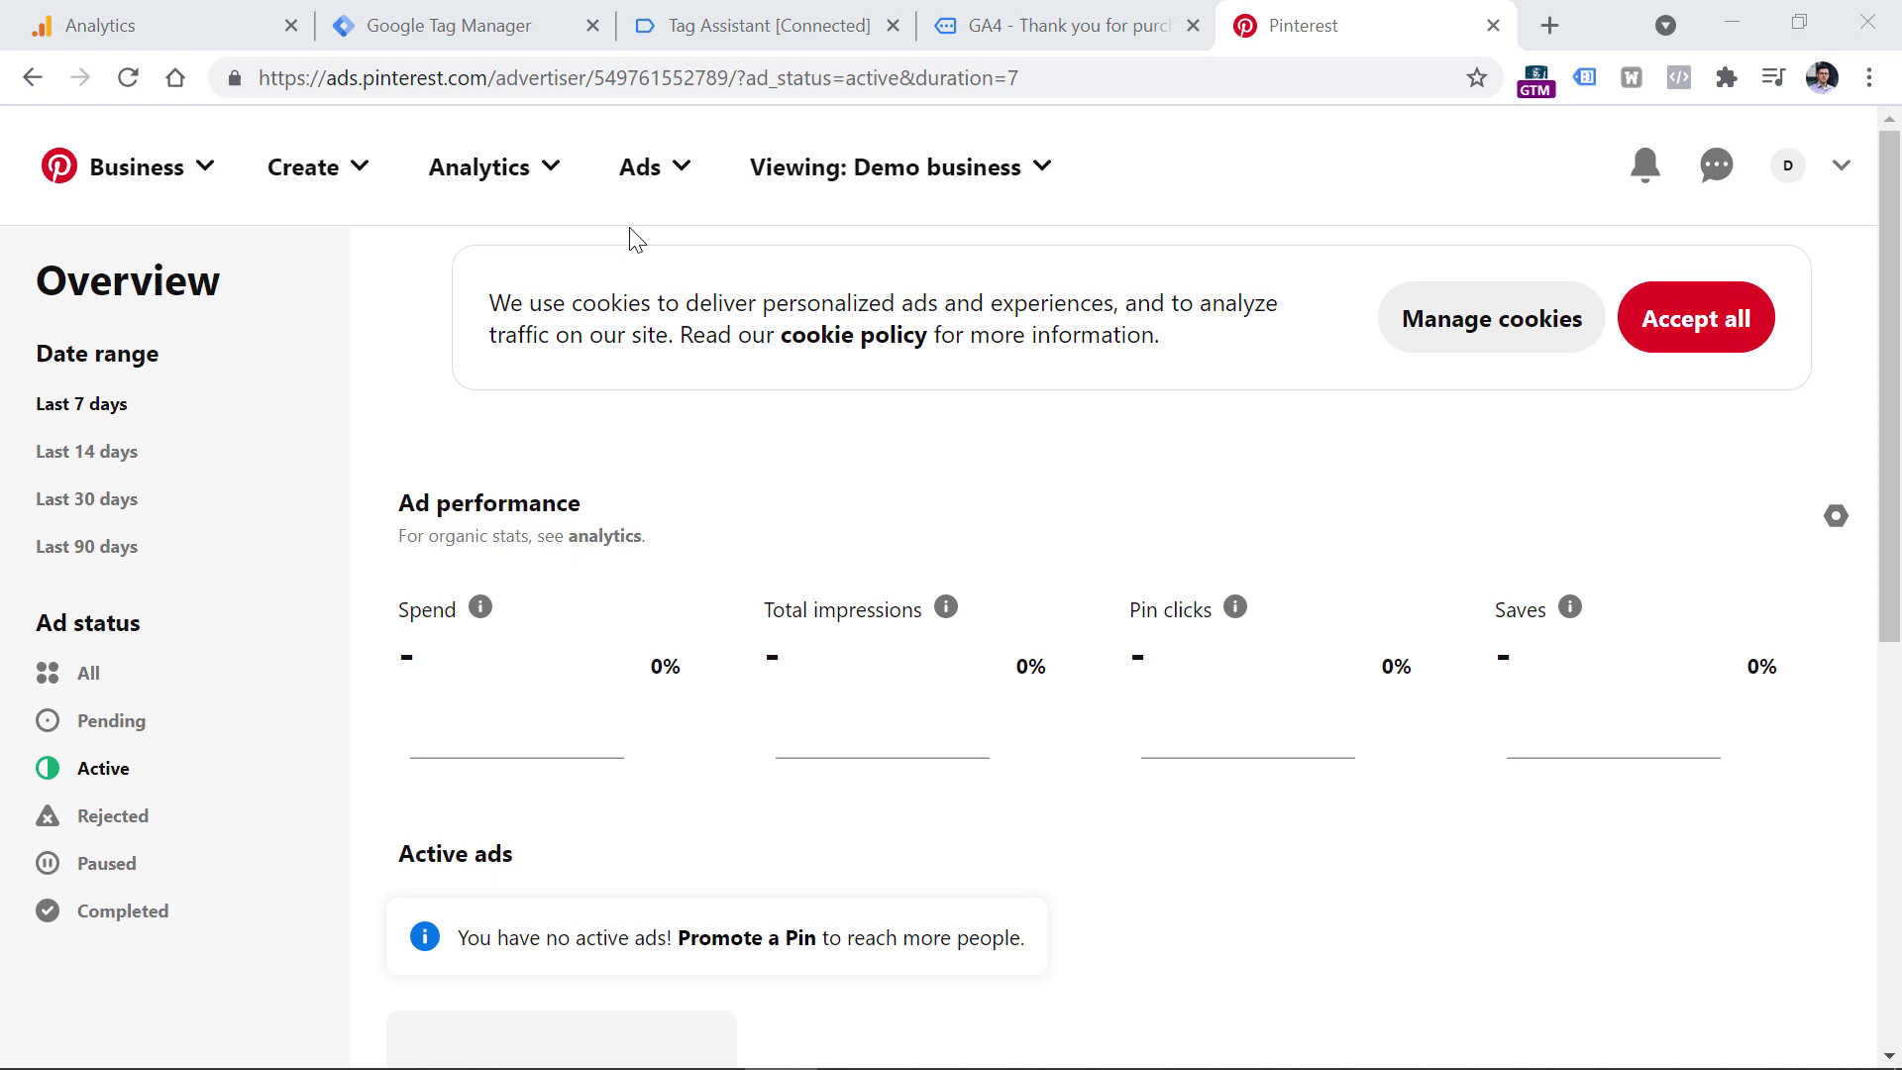
Step: Go to the Conversions page in Pinterest Ads and scroll to the Pinterest tag installation options
click(669, 170)
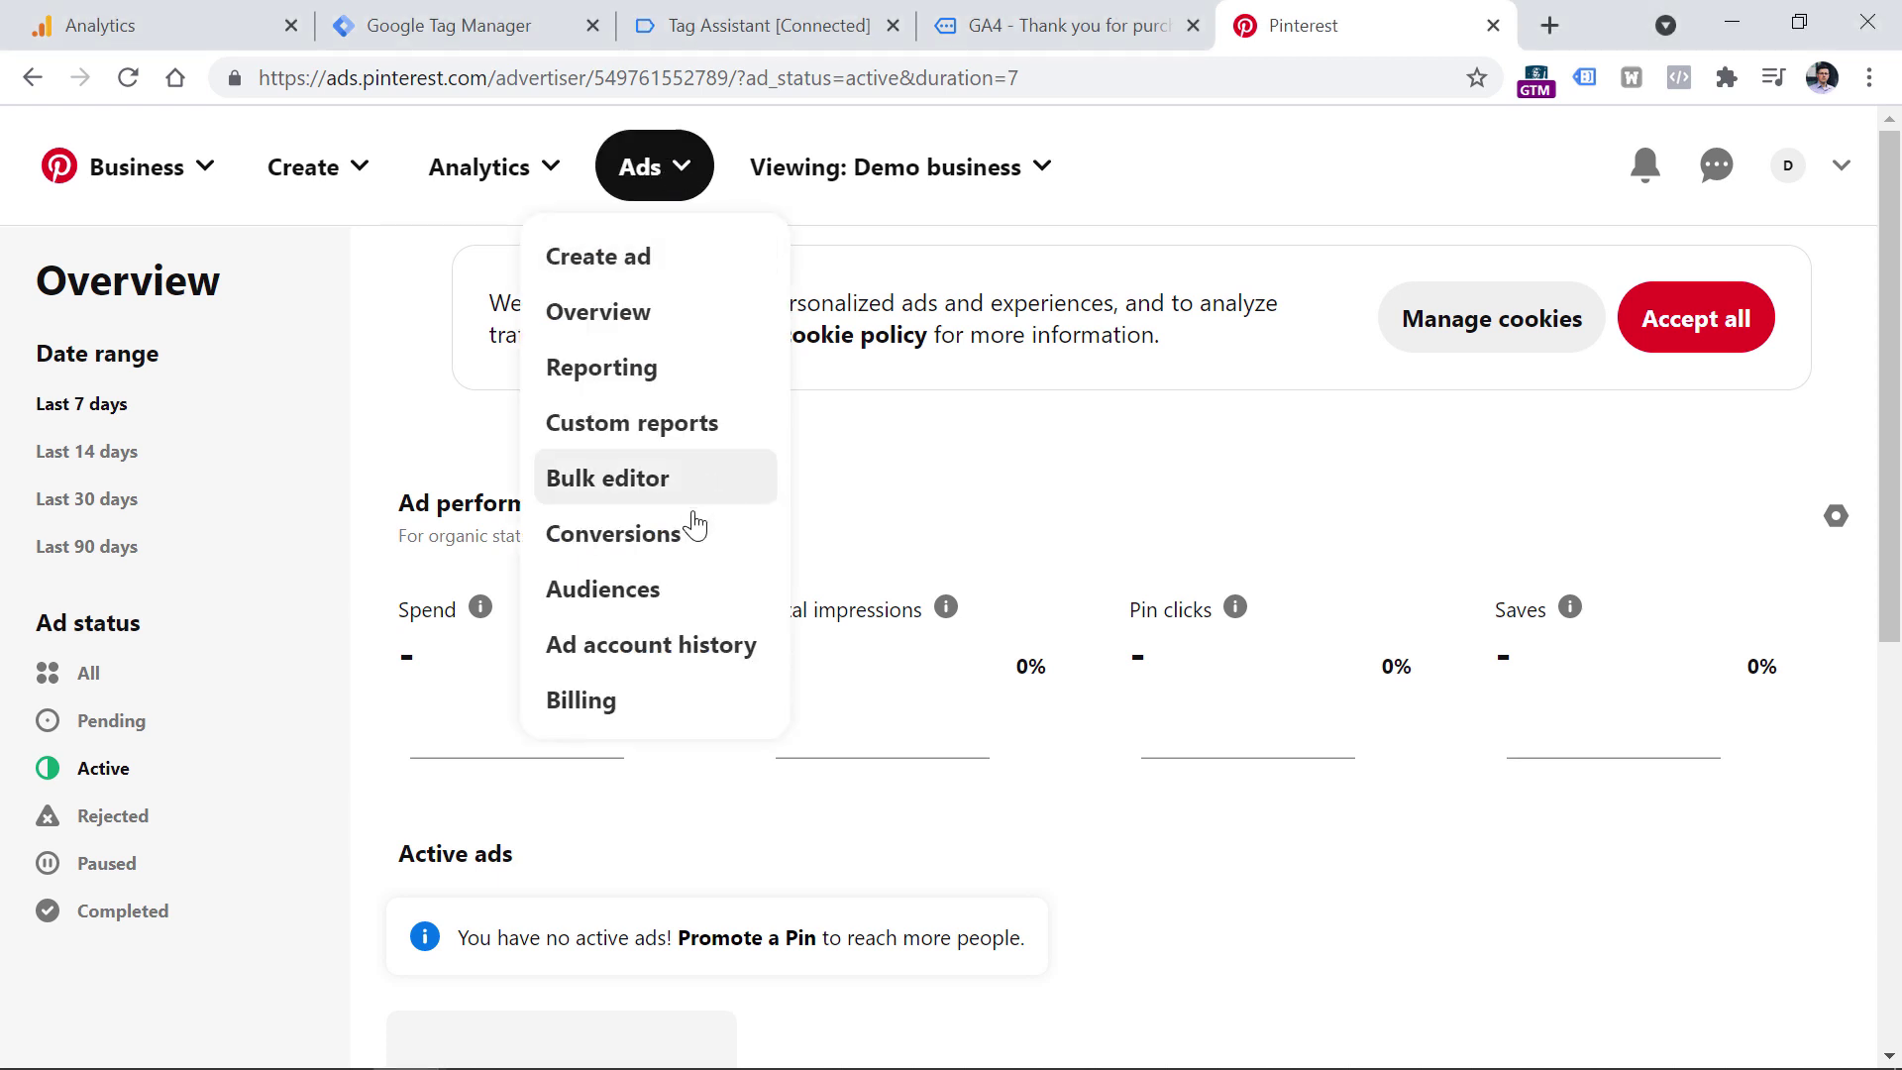
click(634, 540)
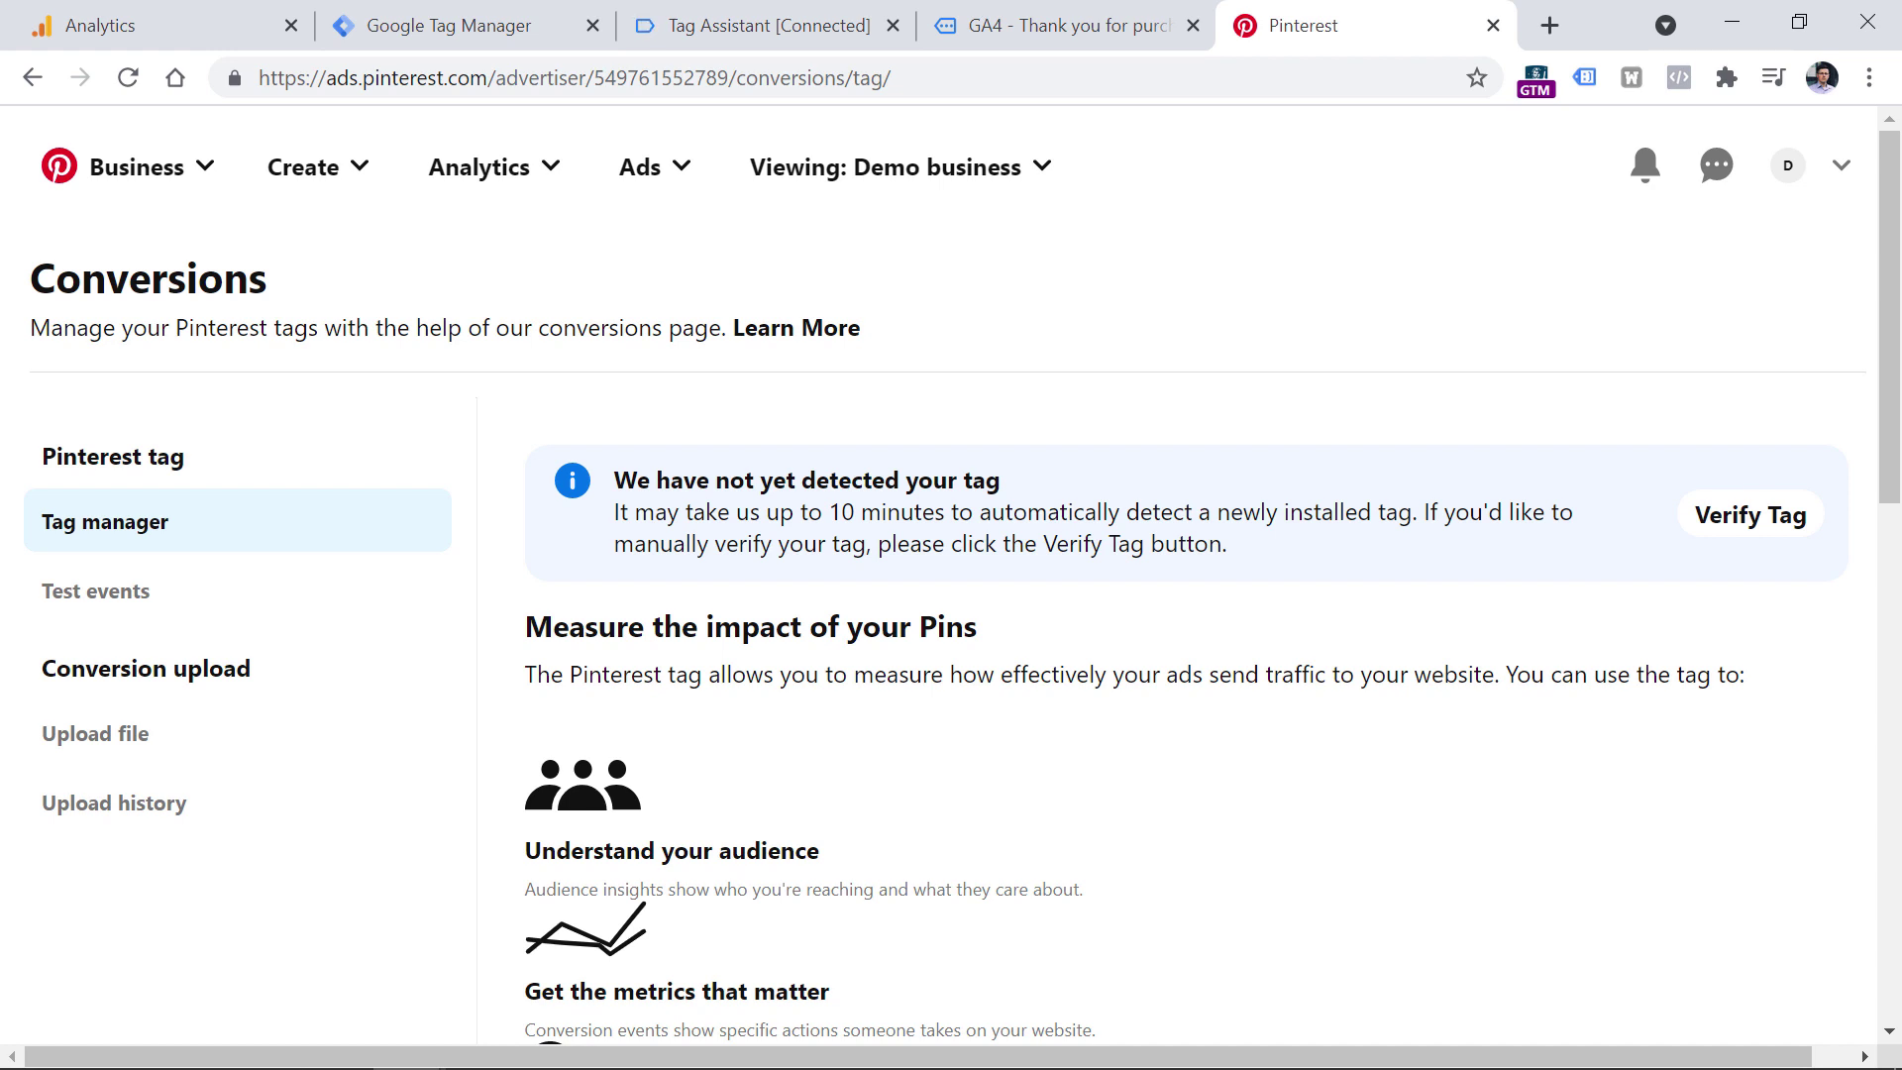
click(646, 166)
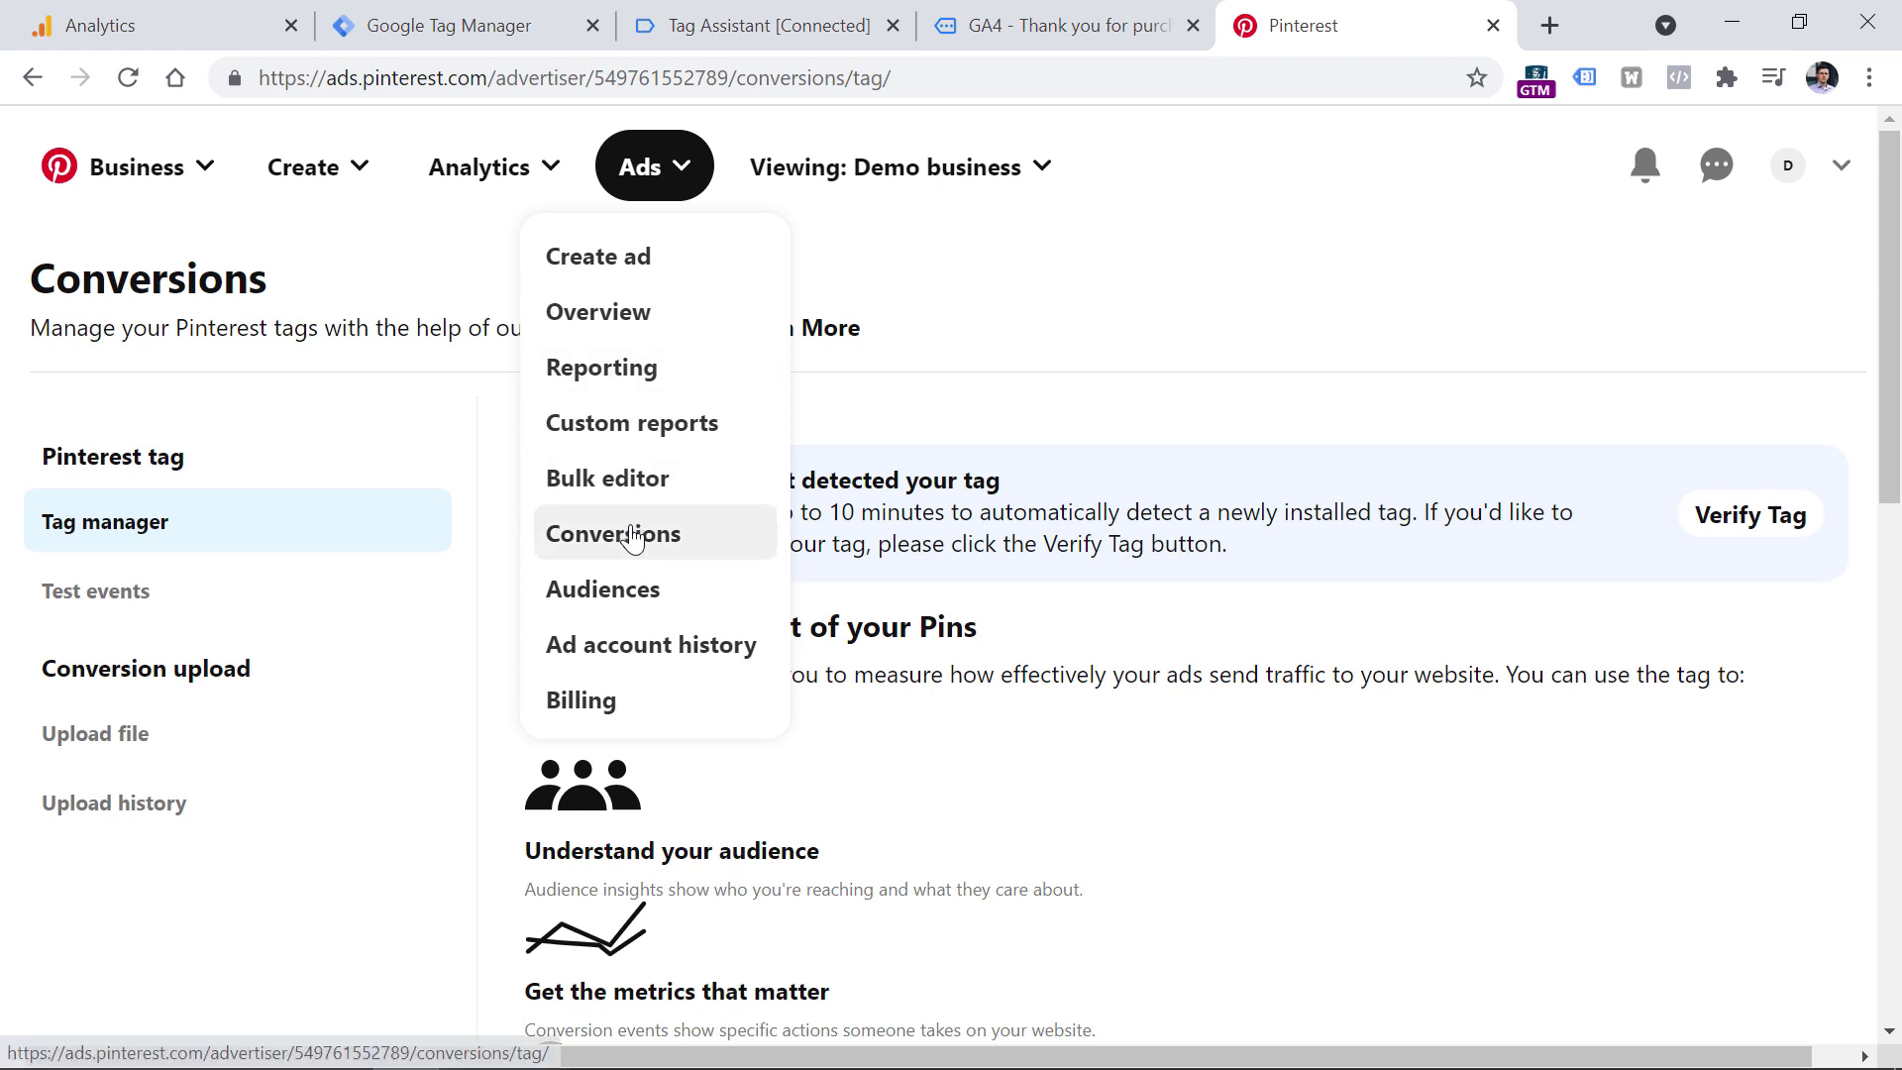
click(1008, 451)
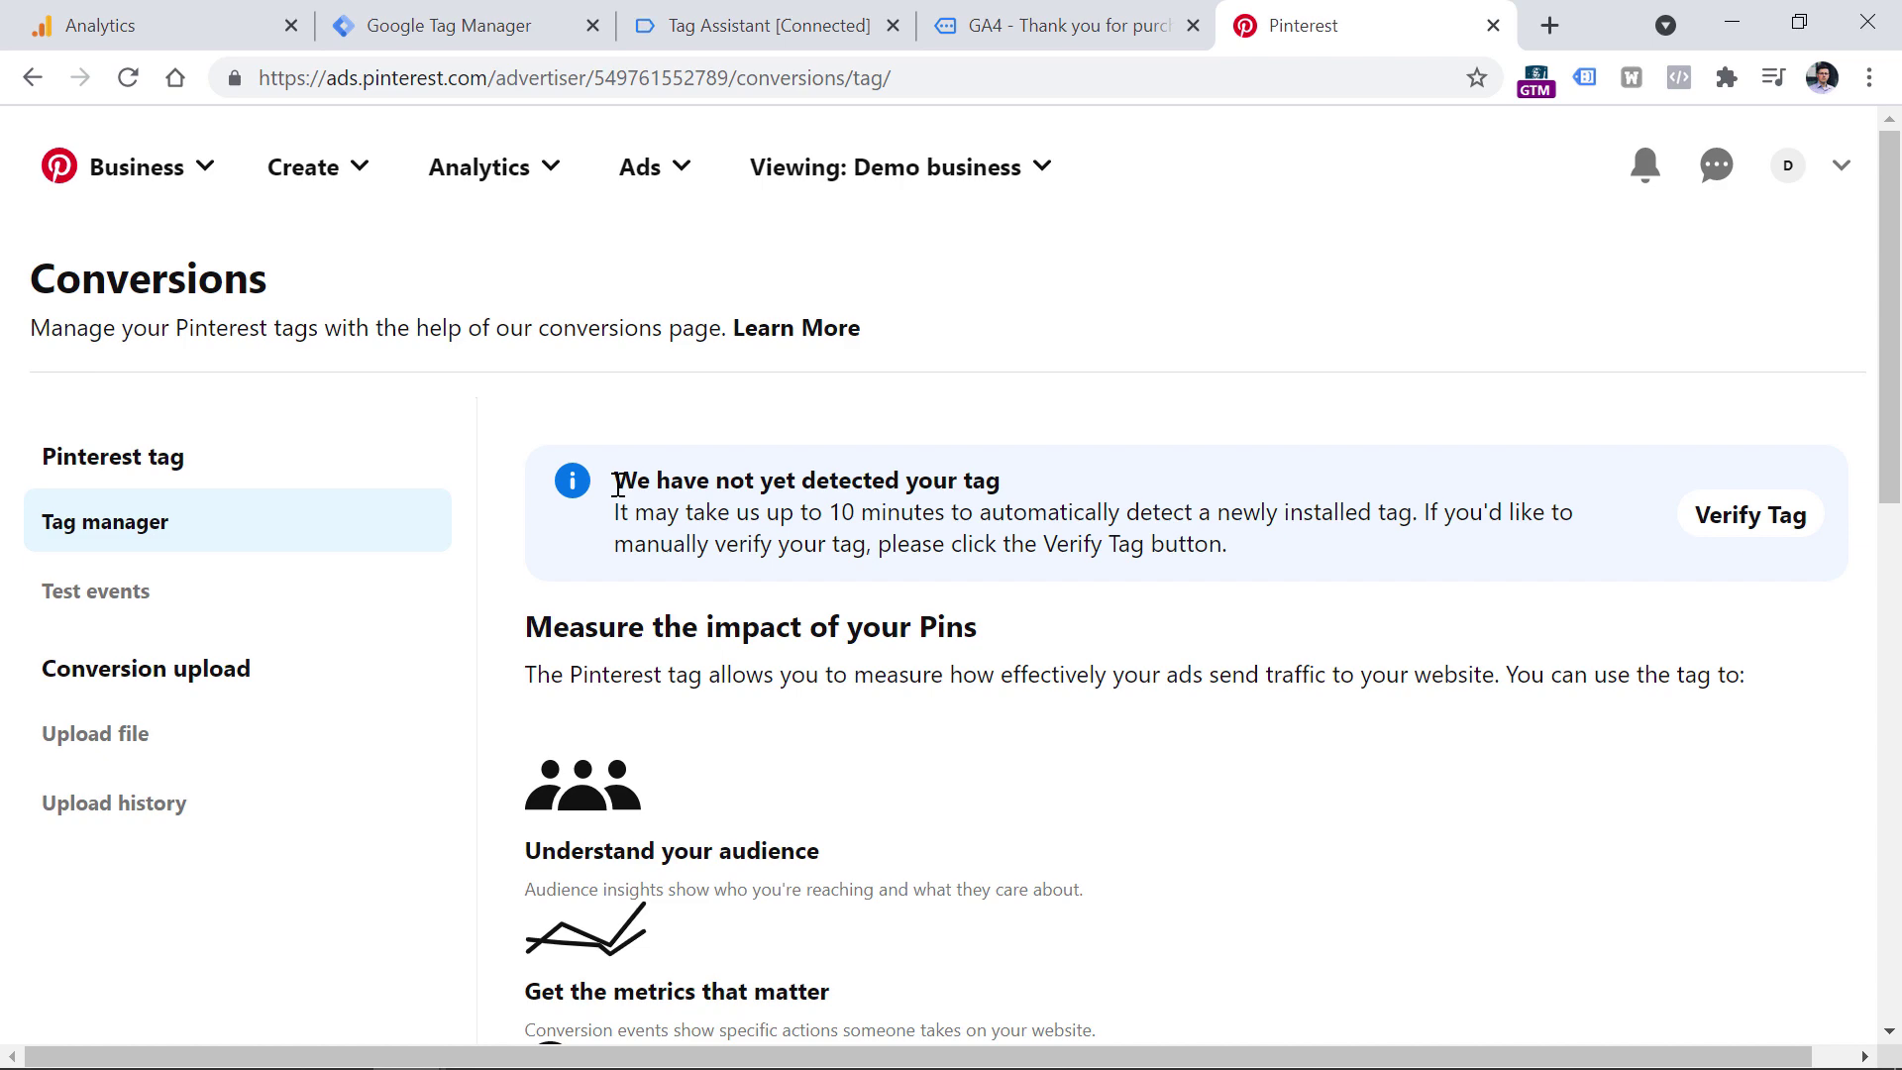
scroll(970, 478, down, 5)
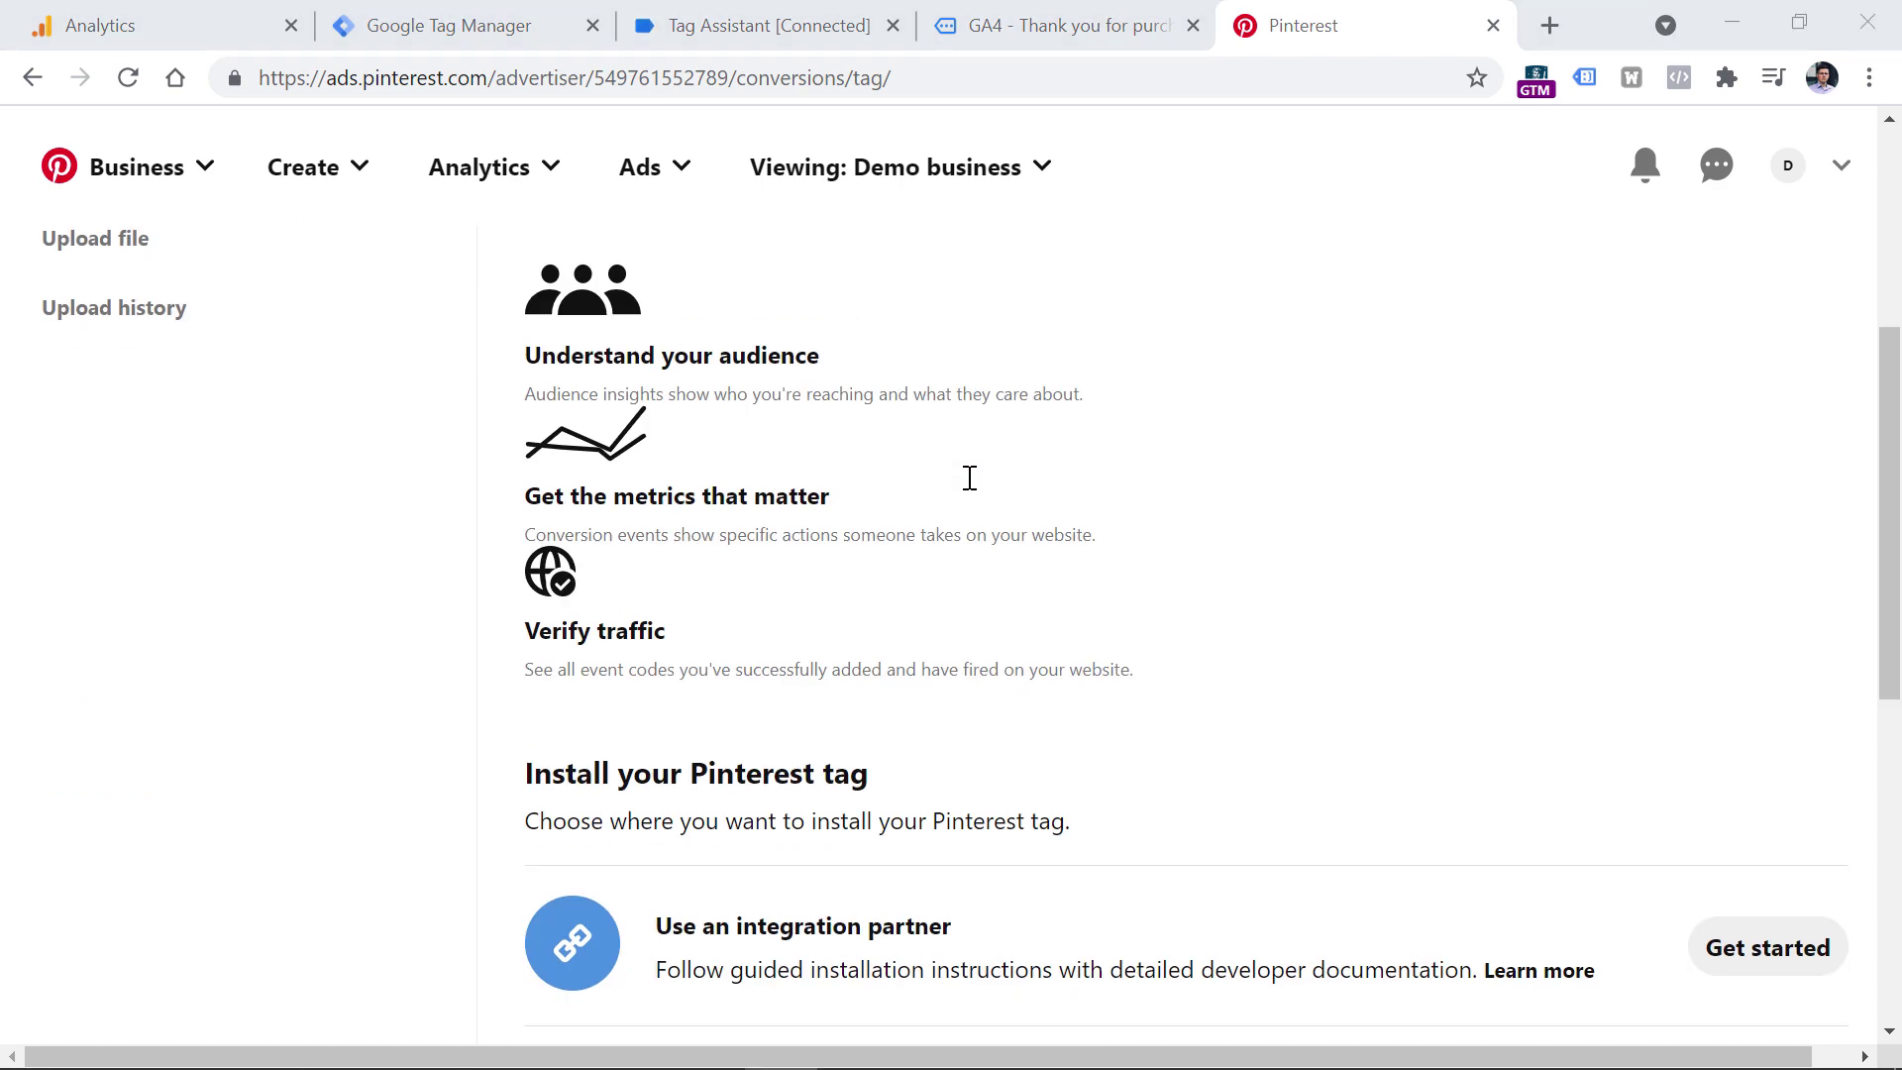
scroll(970, 477, down, 5)
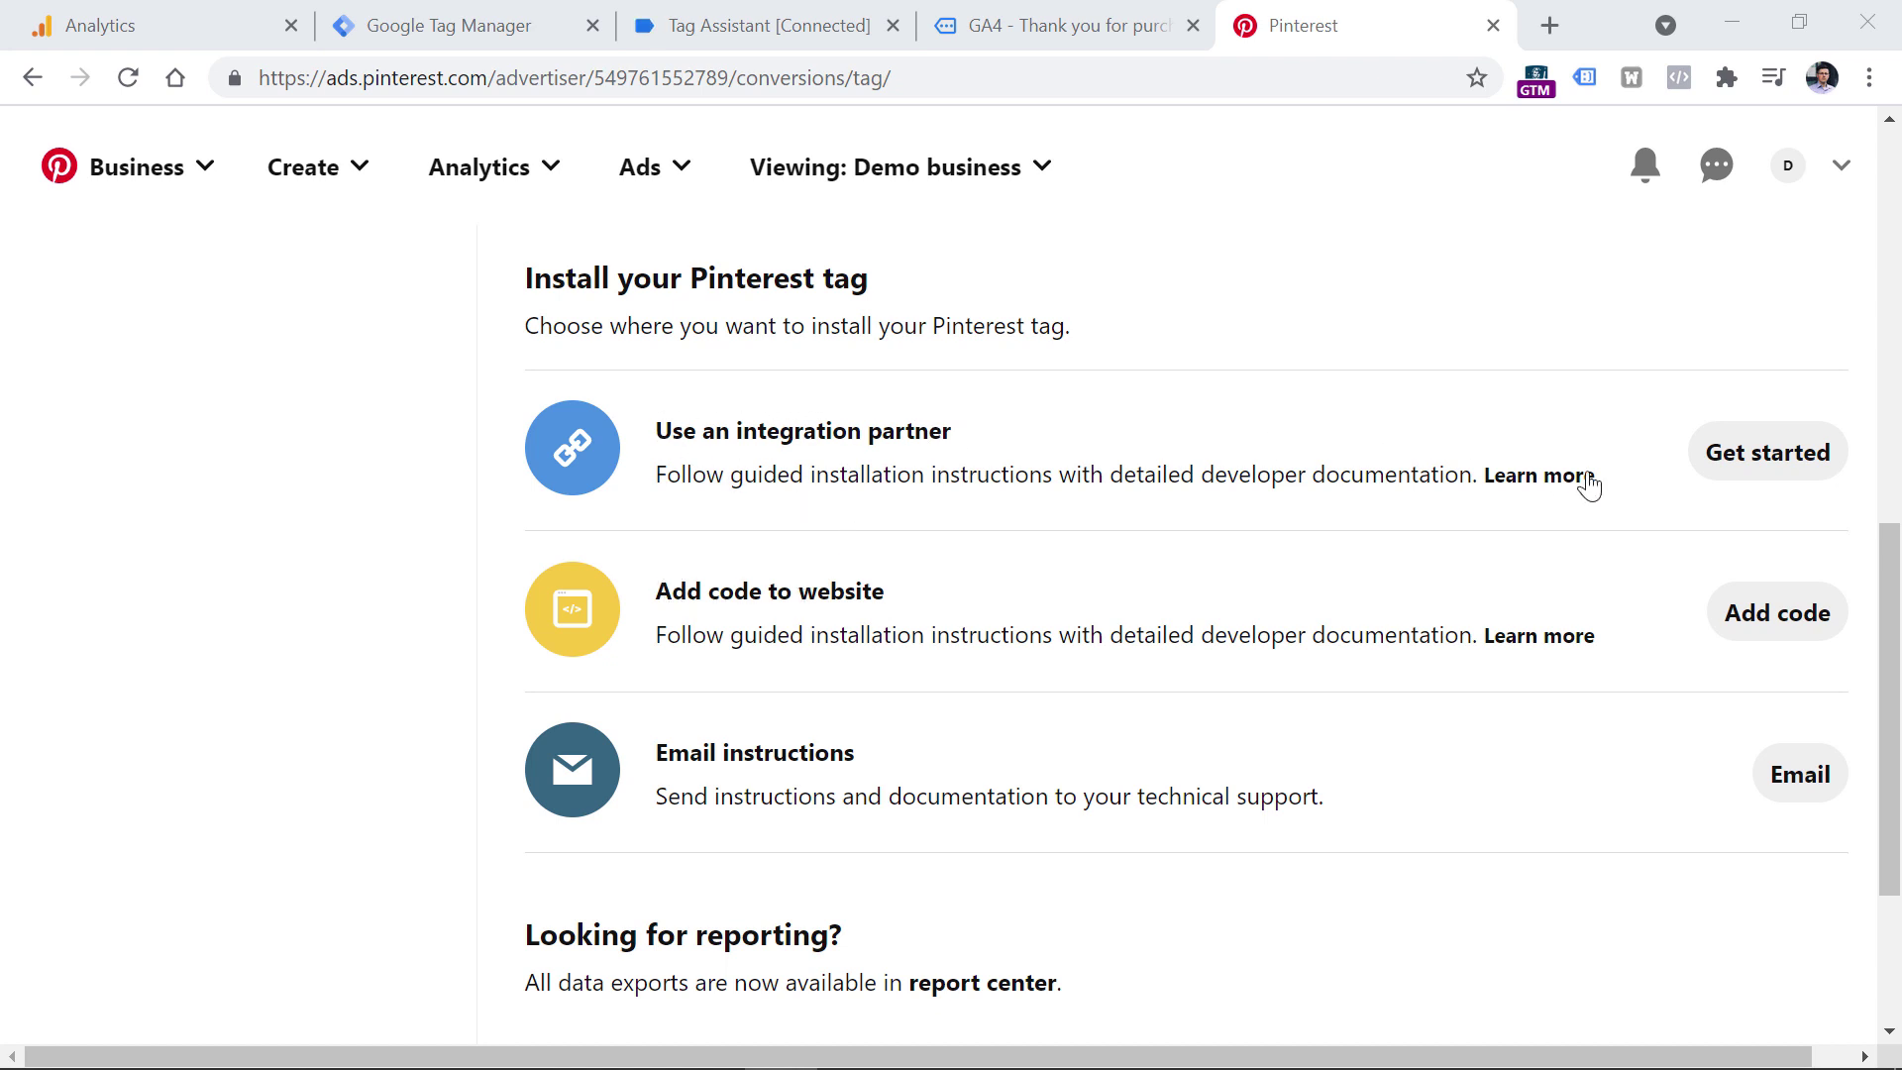
Step: Dismiss the partner integration choices and bring up the manual code installation instructions
click(1740, 451)
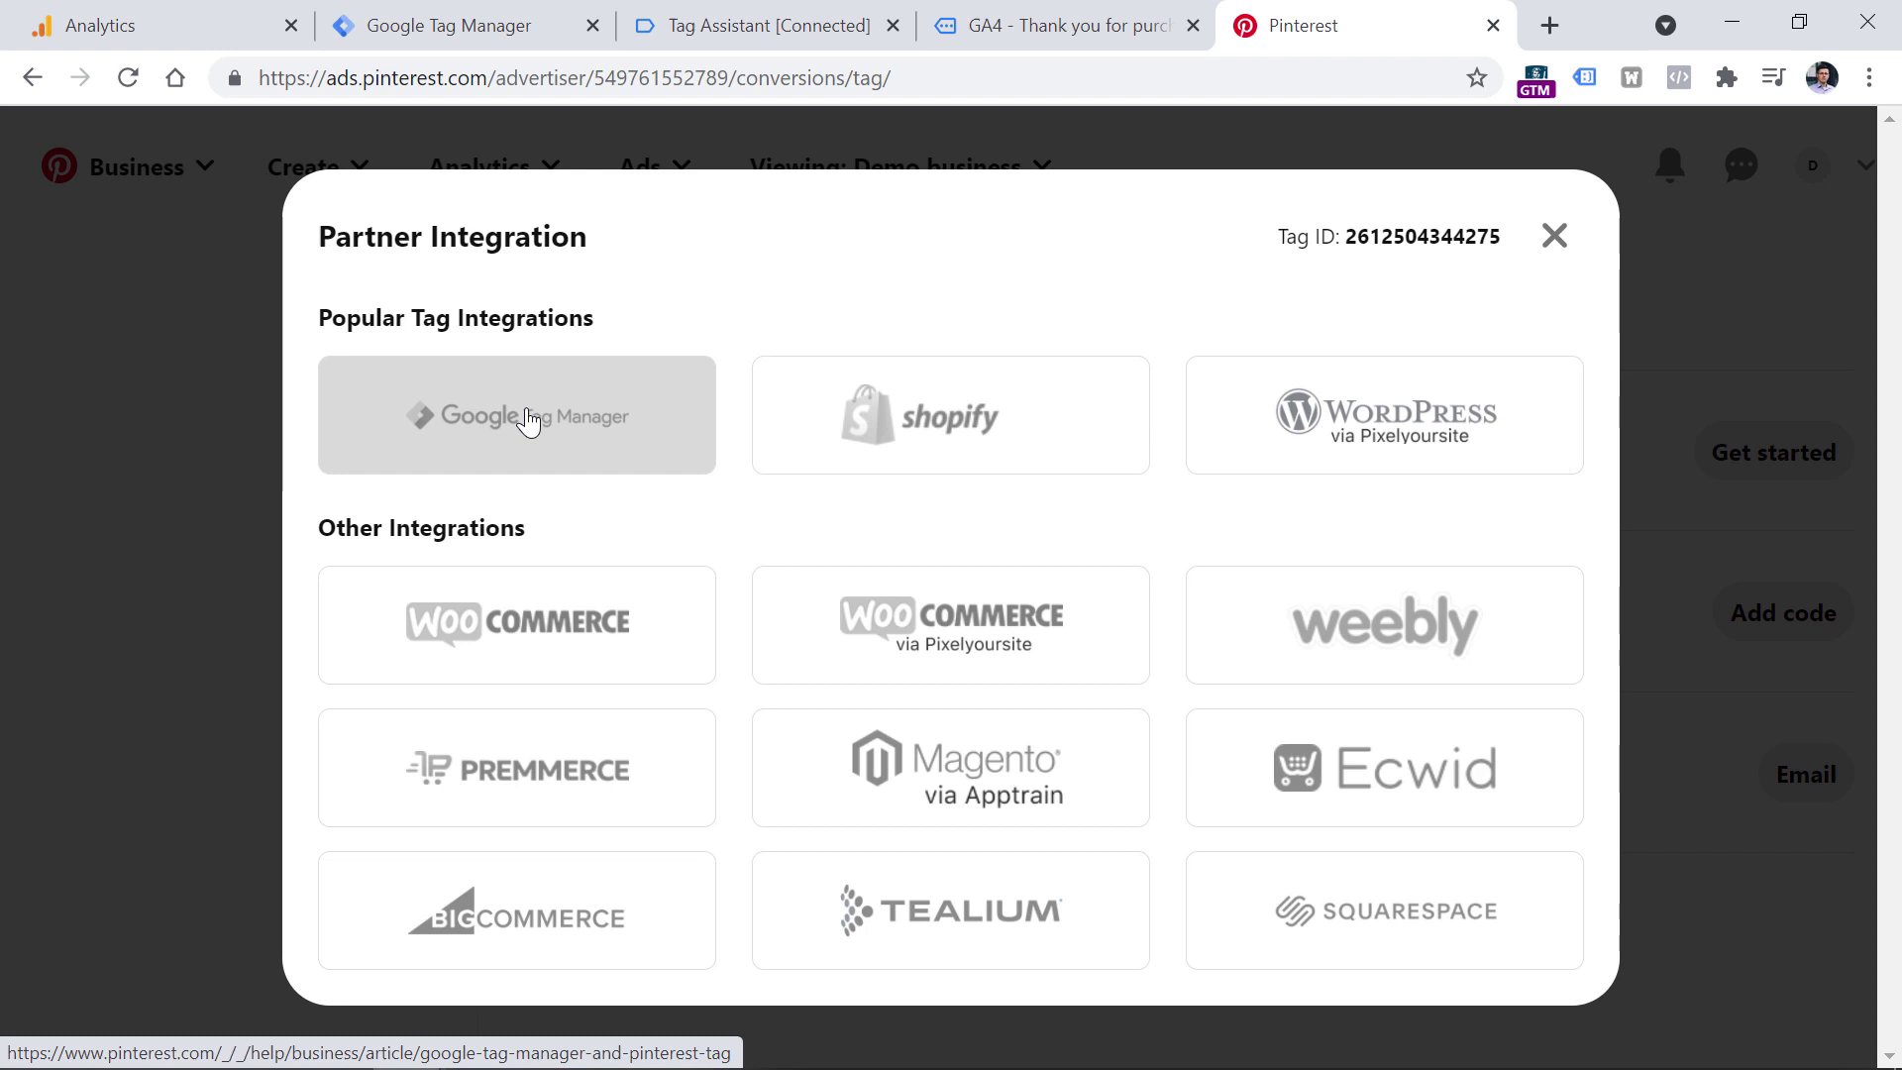
click(1553, 236)
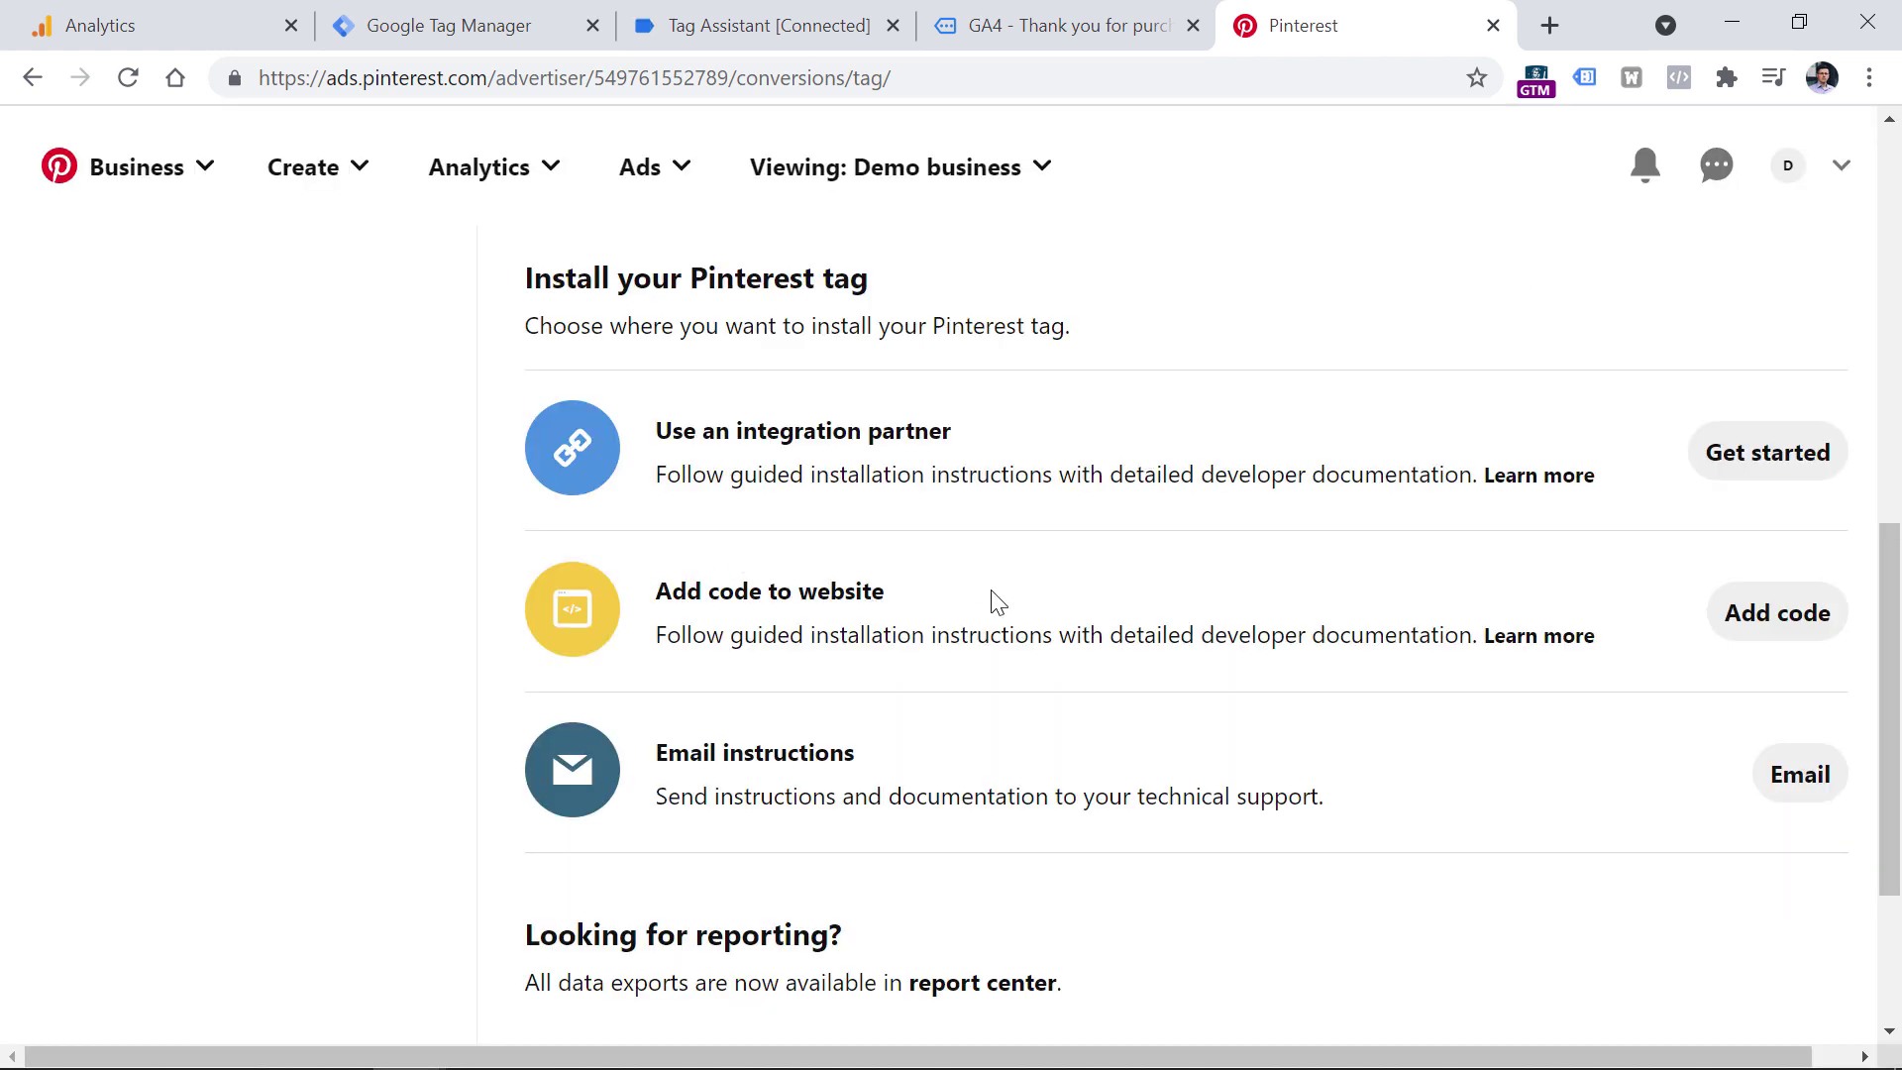
click(1778, 615)
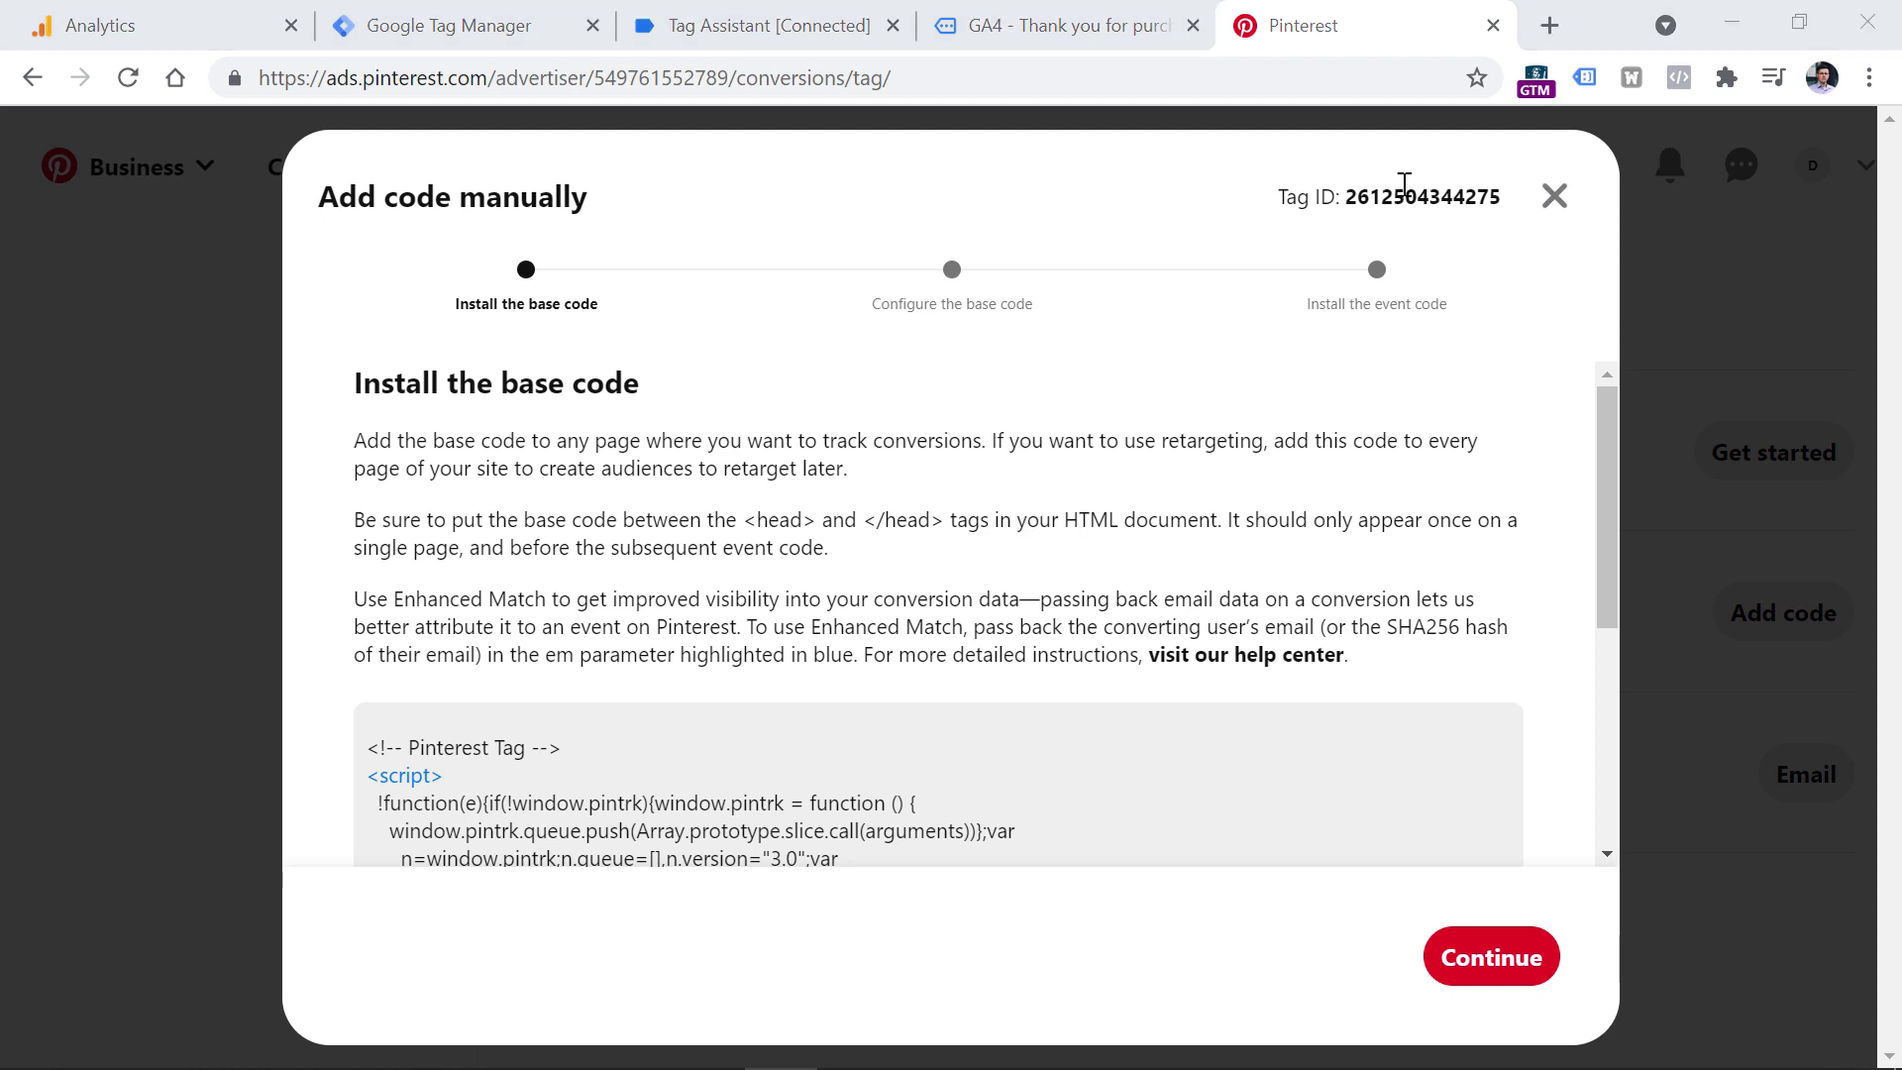
Step: Copy the Pinterest Tag ID and switch to Google Tag Manager
double_click(1410, 191)
right_click(1396, 196)
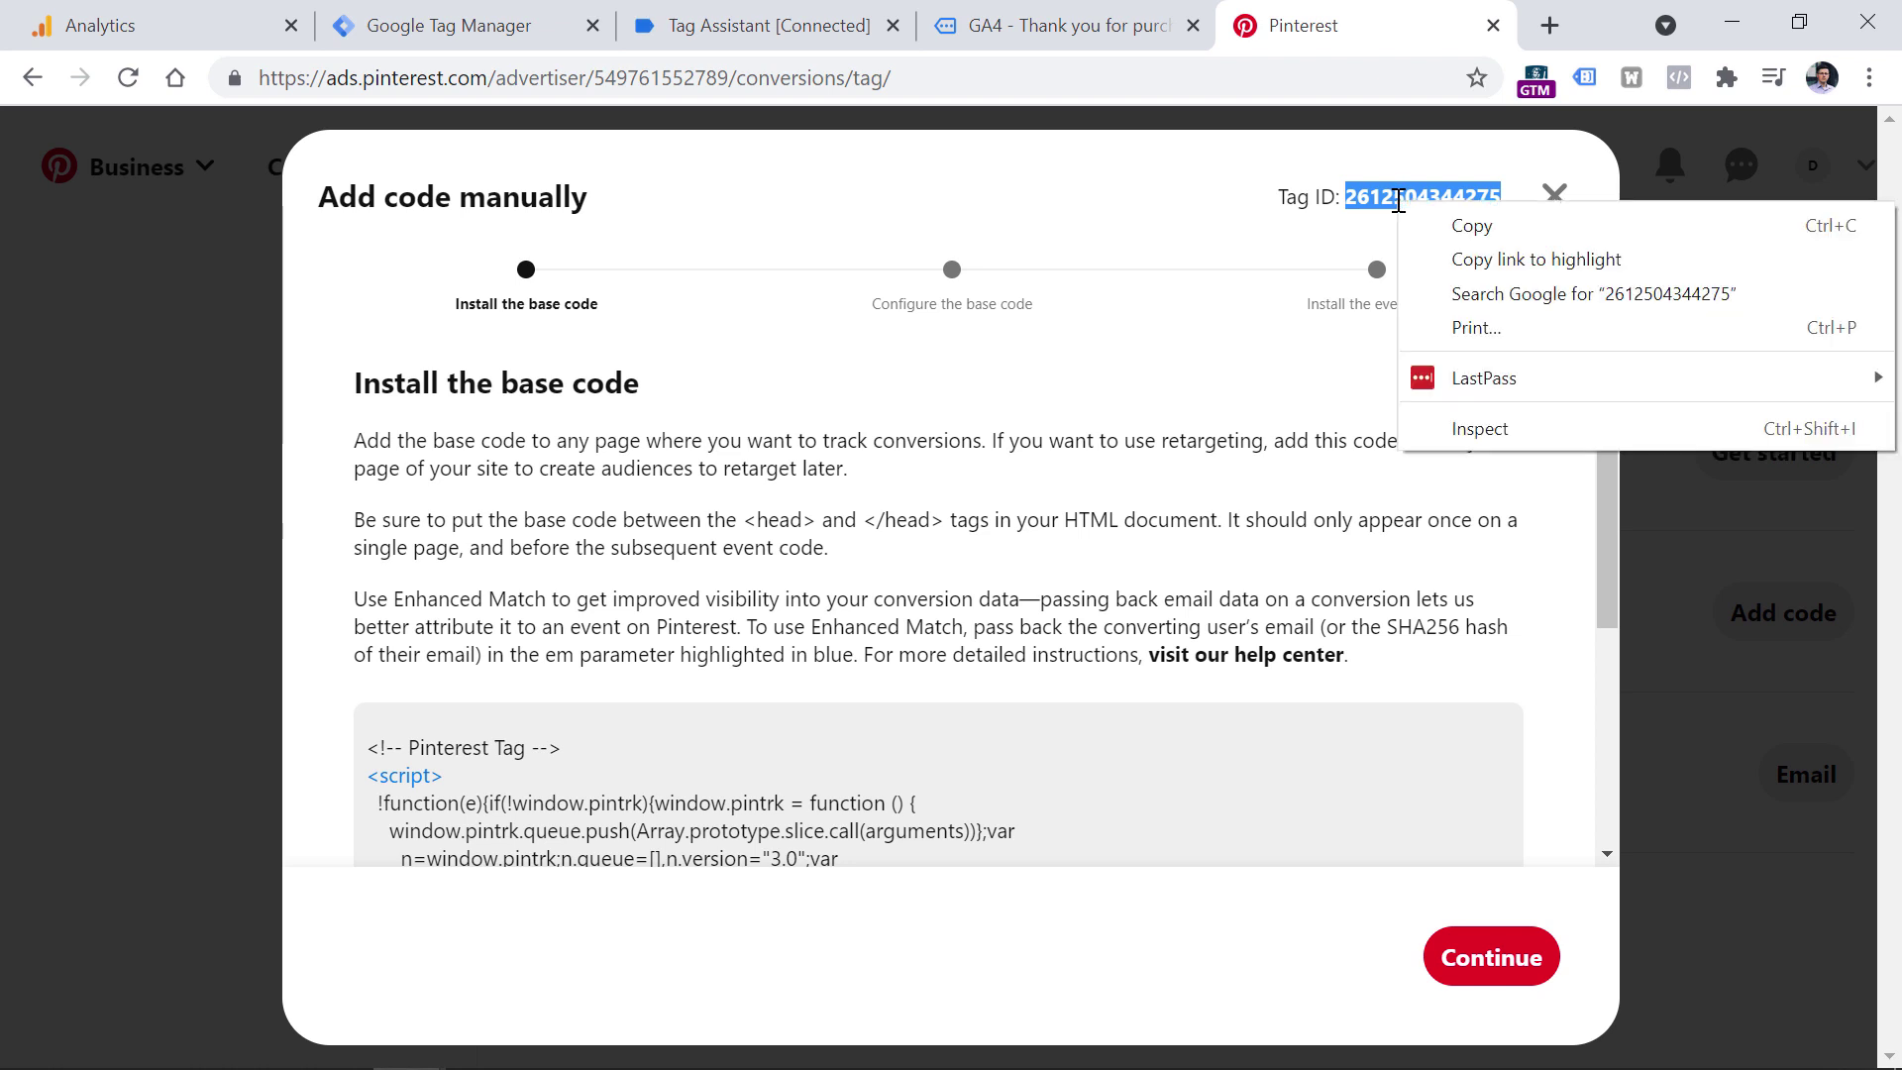
click(1459, 224)
click(456, 21)
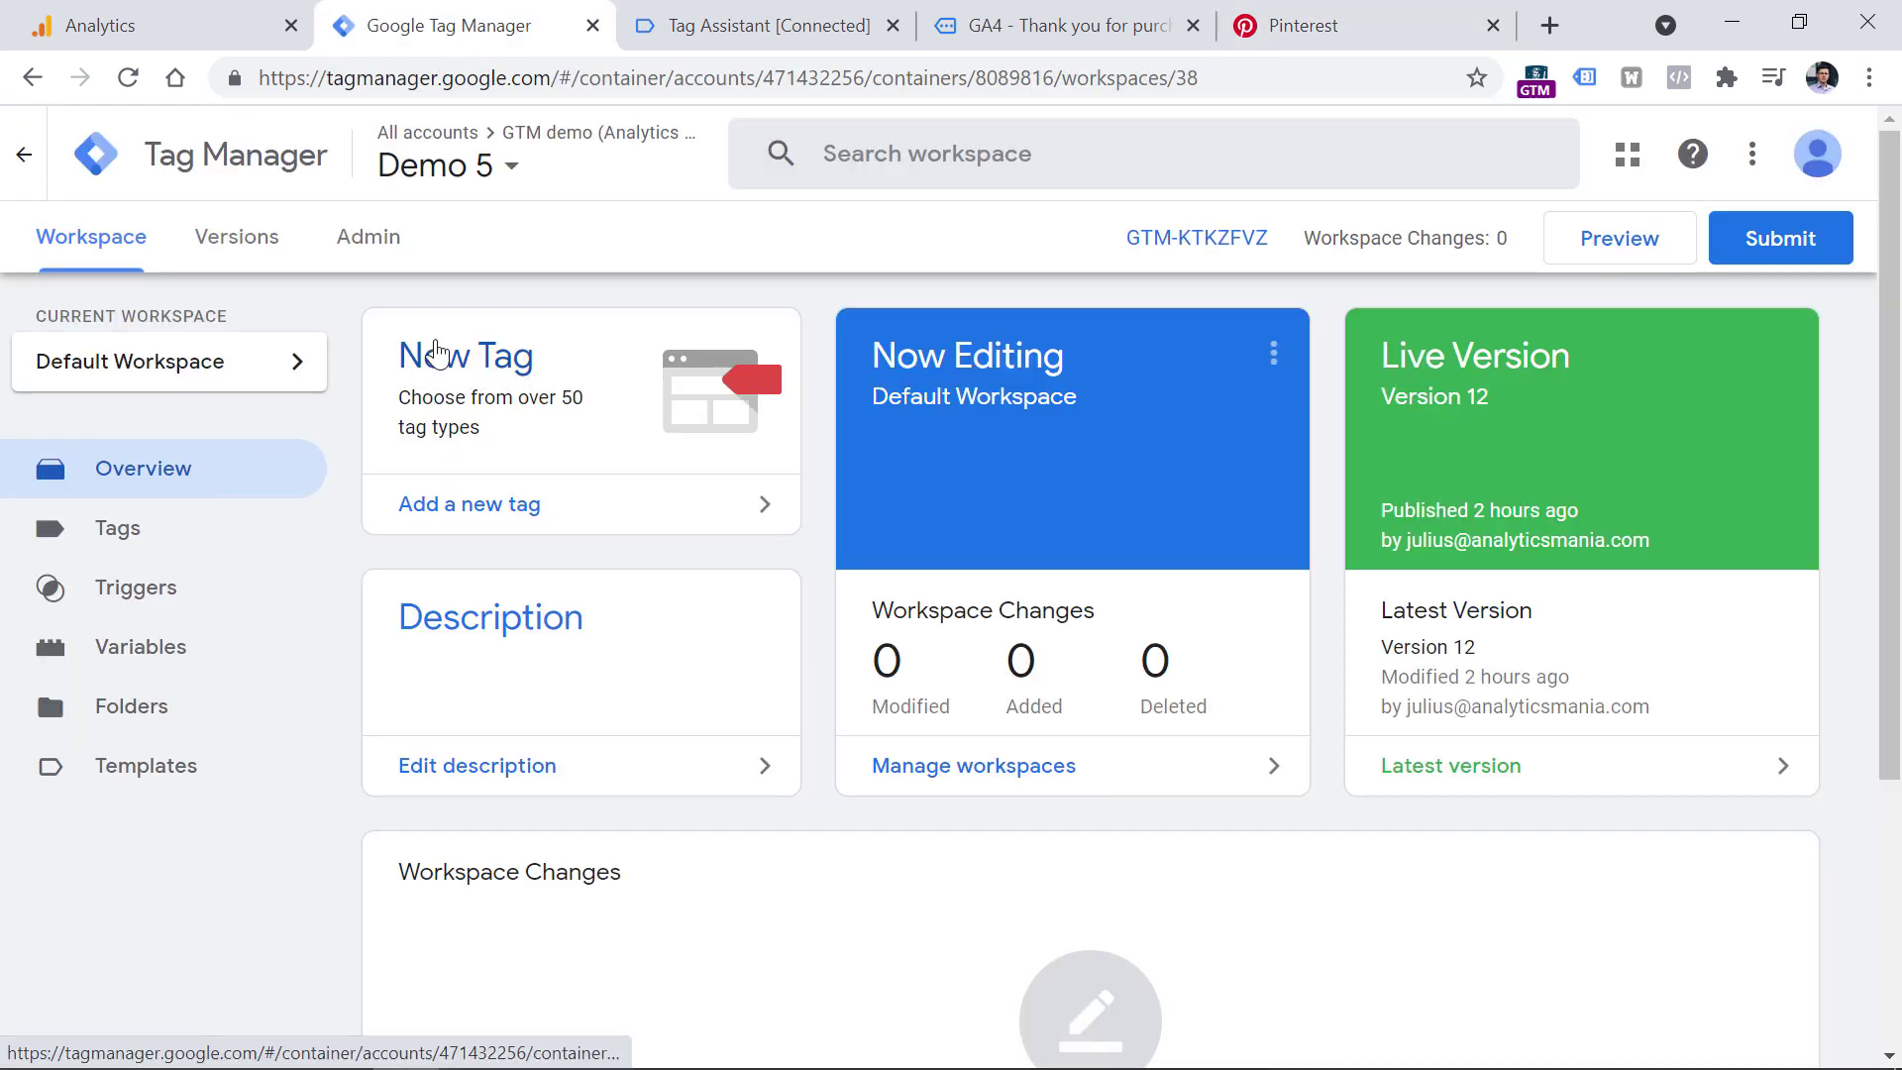
Step: Create a new tag and choose Pinterest Tag as its type by searching 'pinte'
click(117, 528)
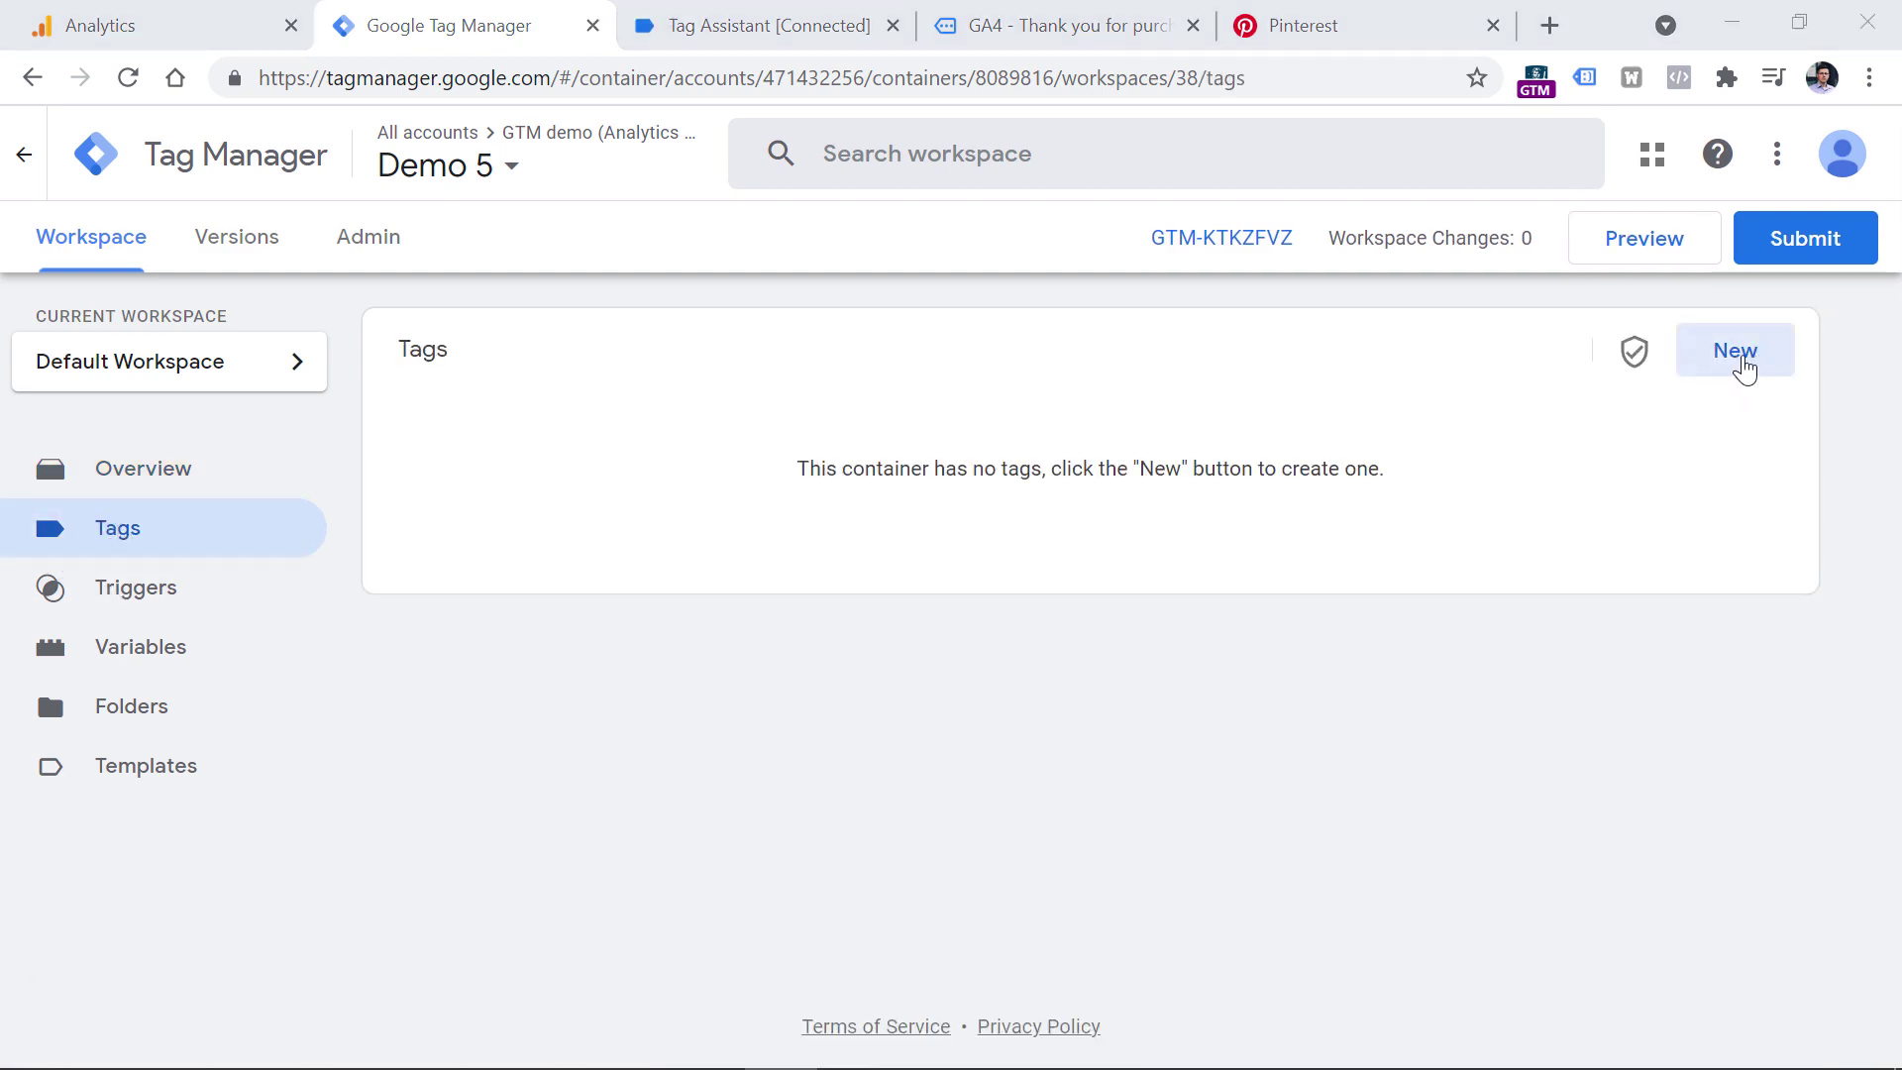
click(1740, 364)
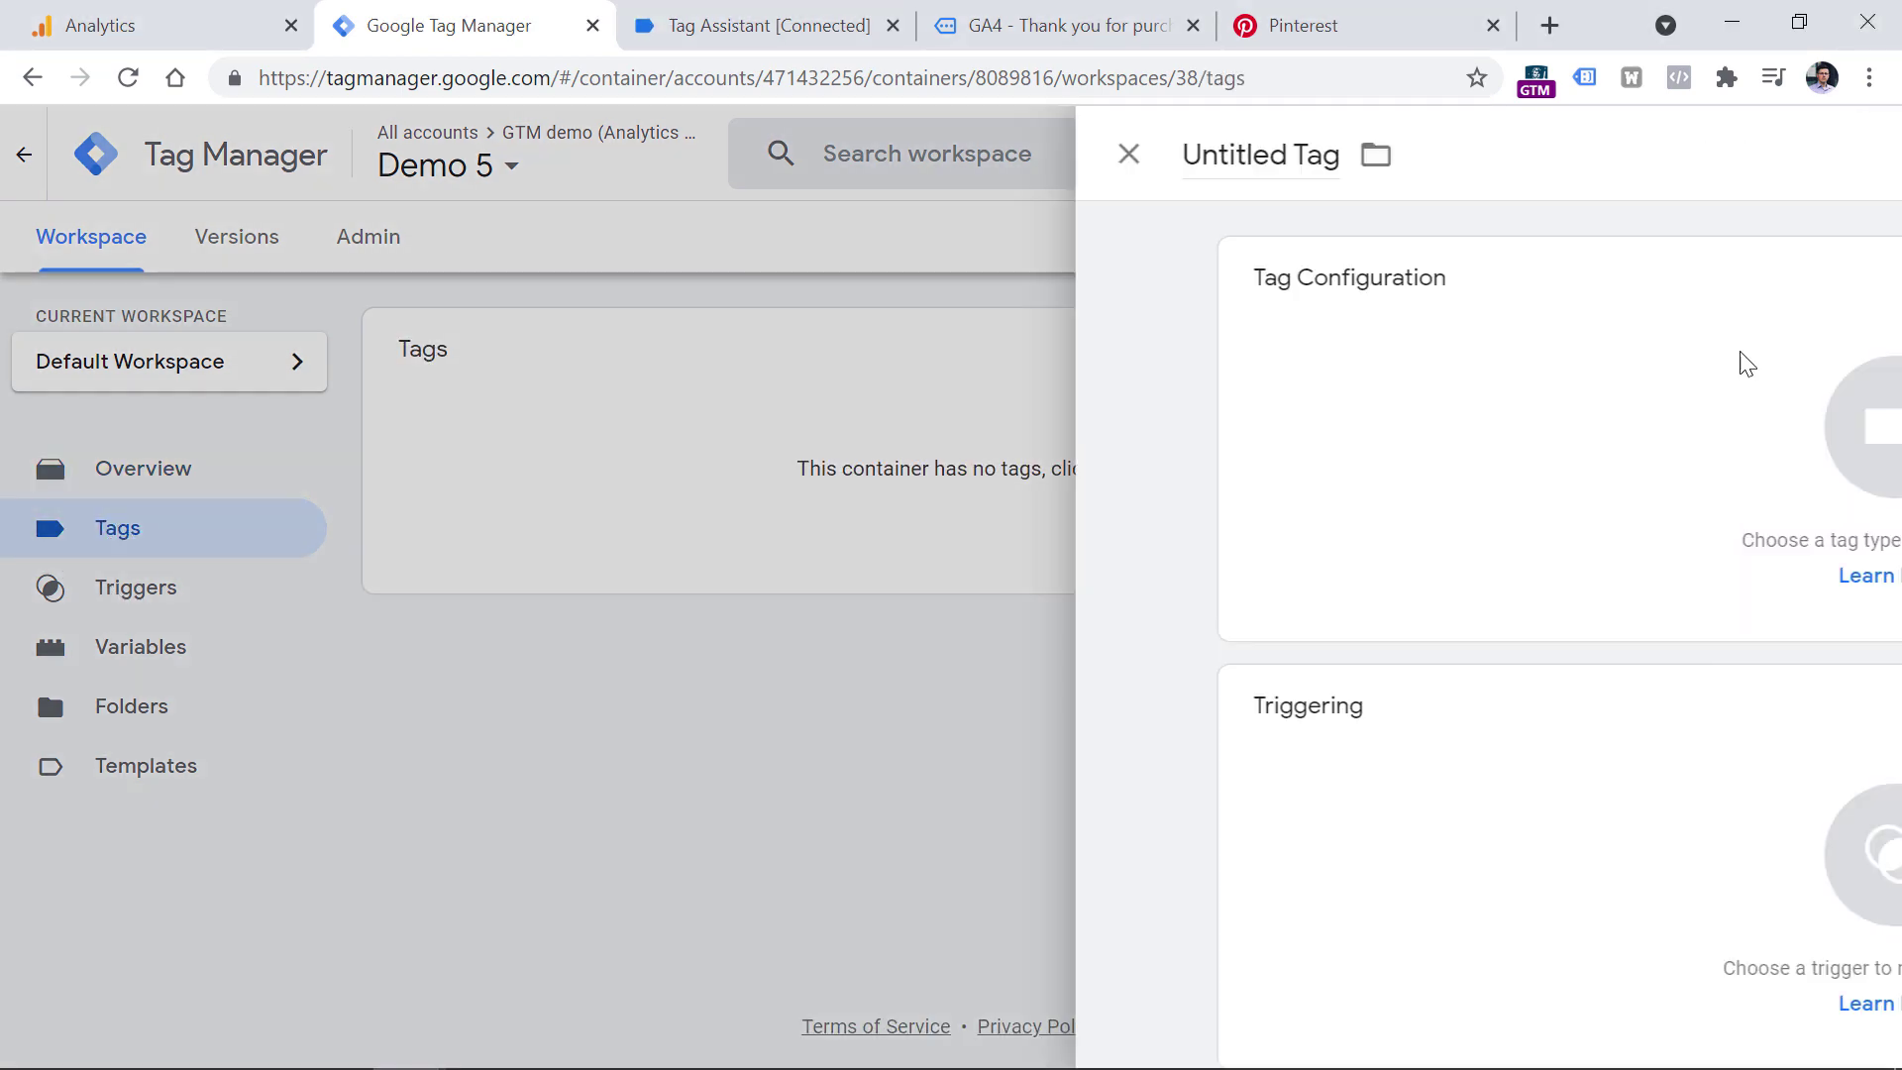
click(608, 416)
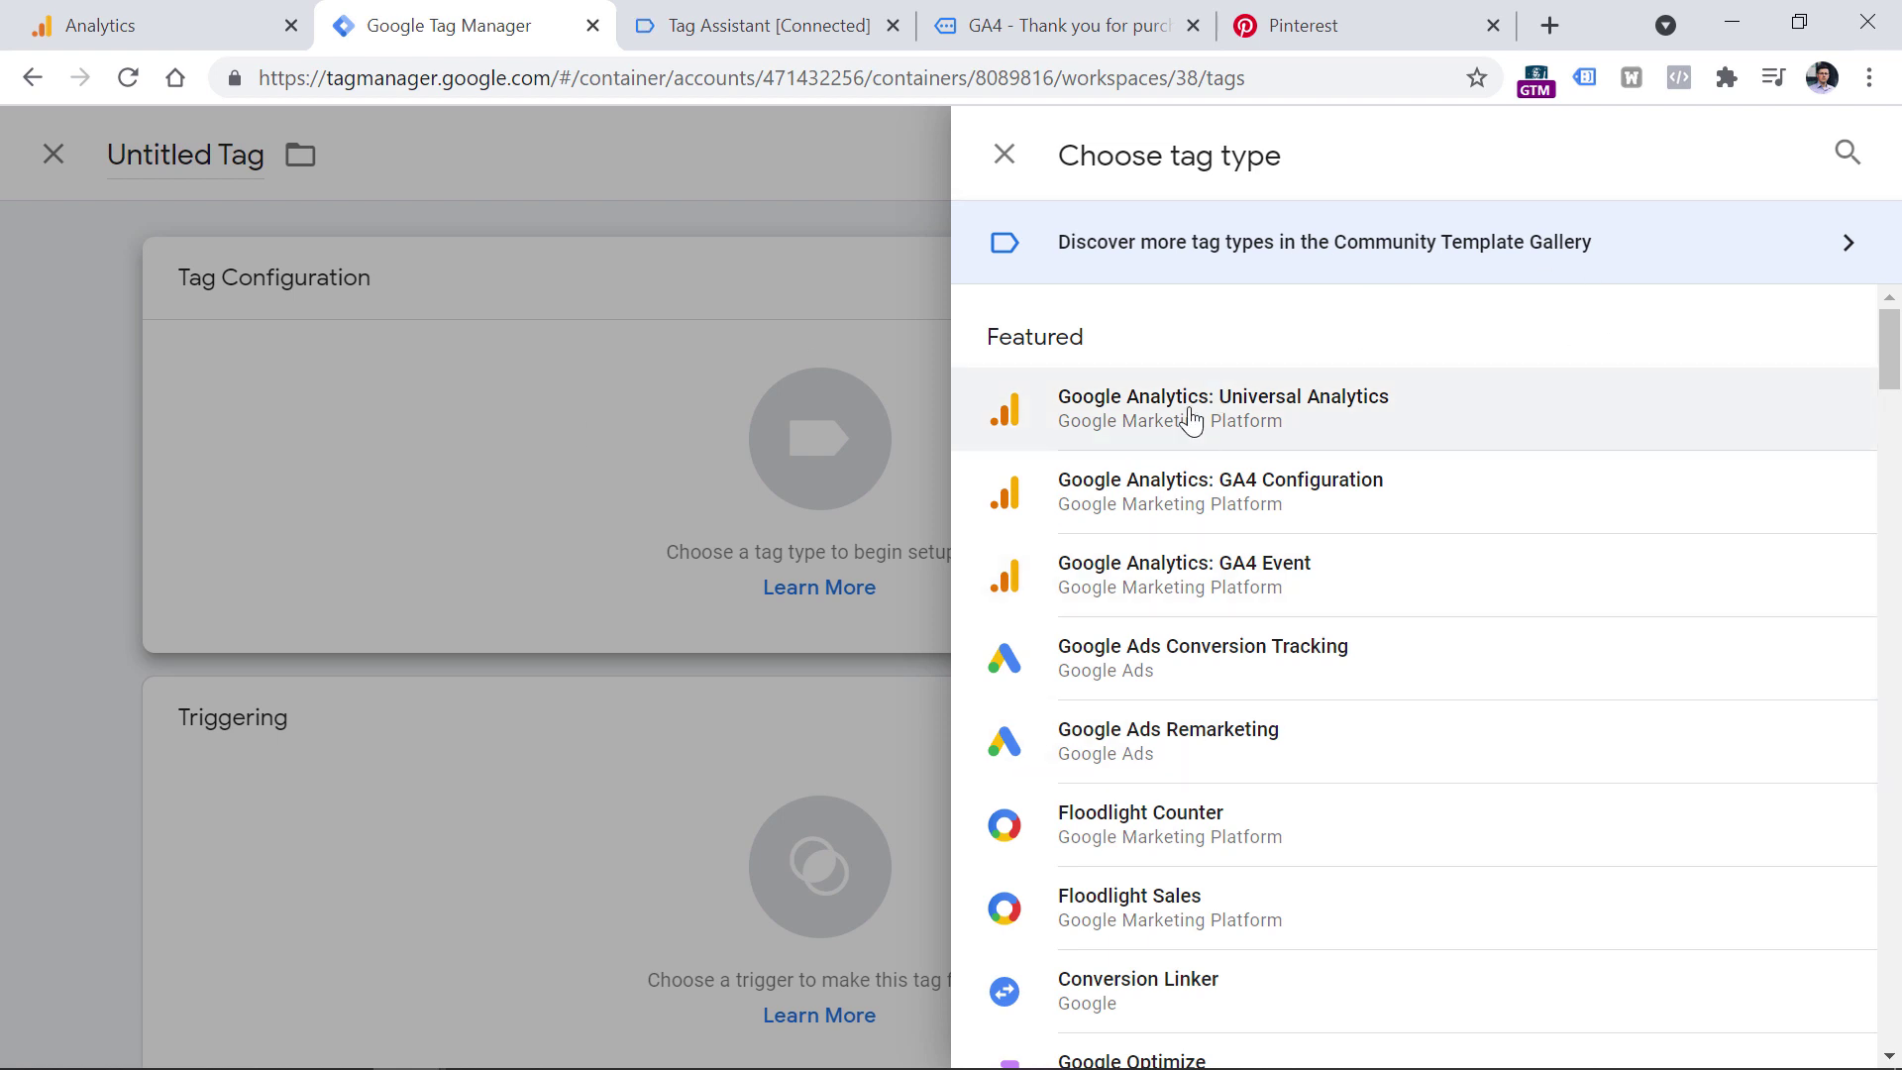
click(1845, 152)
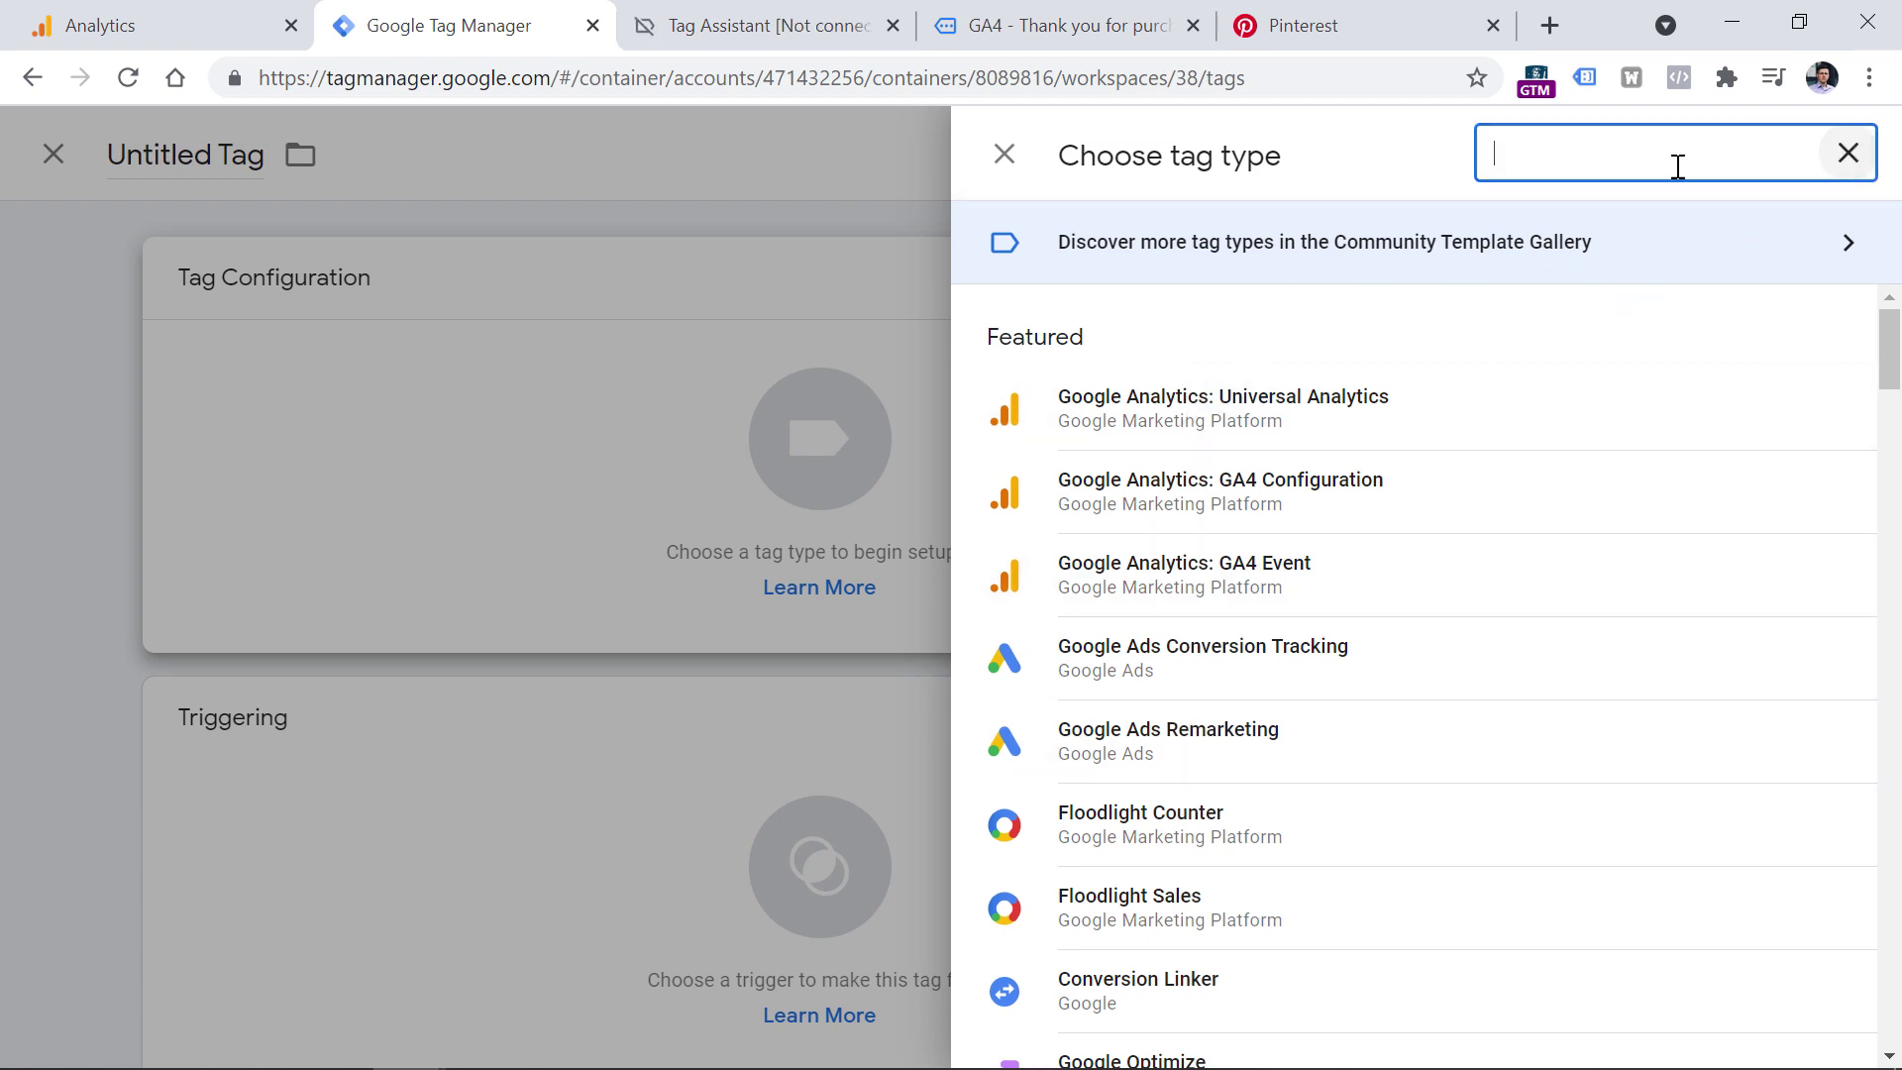
text(pinte)
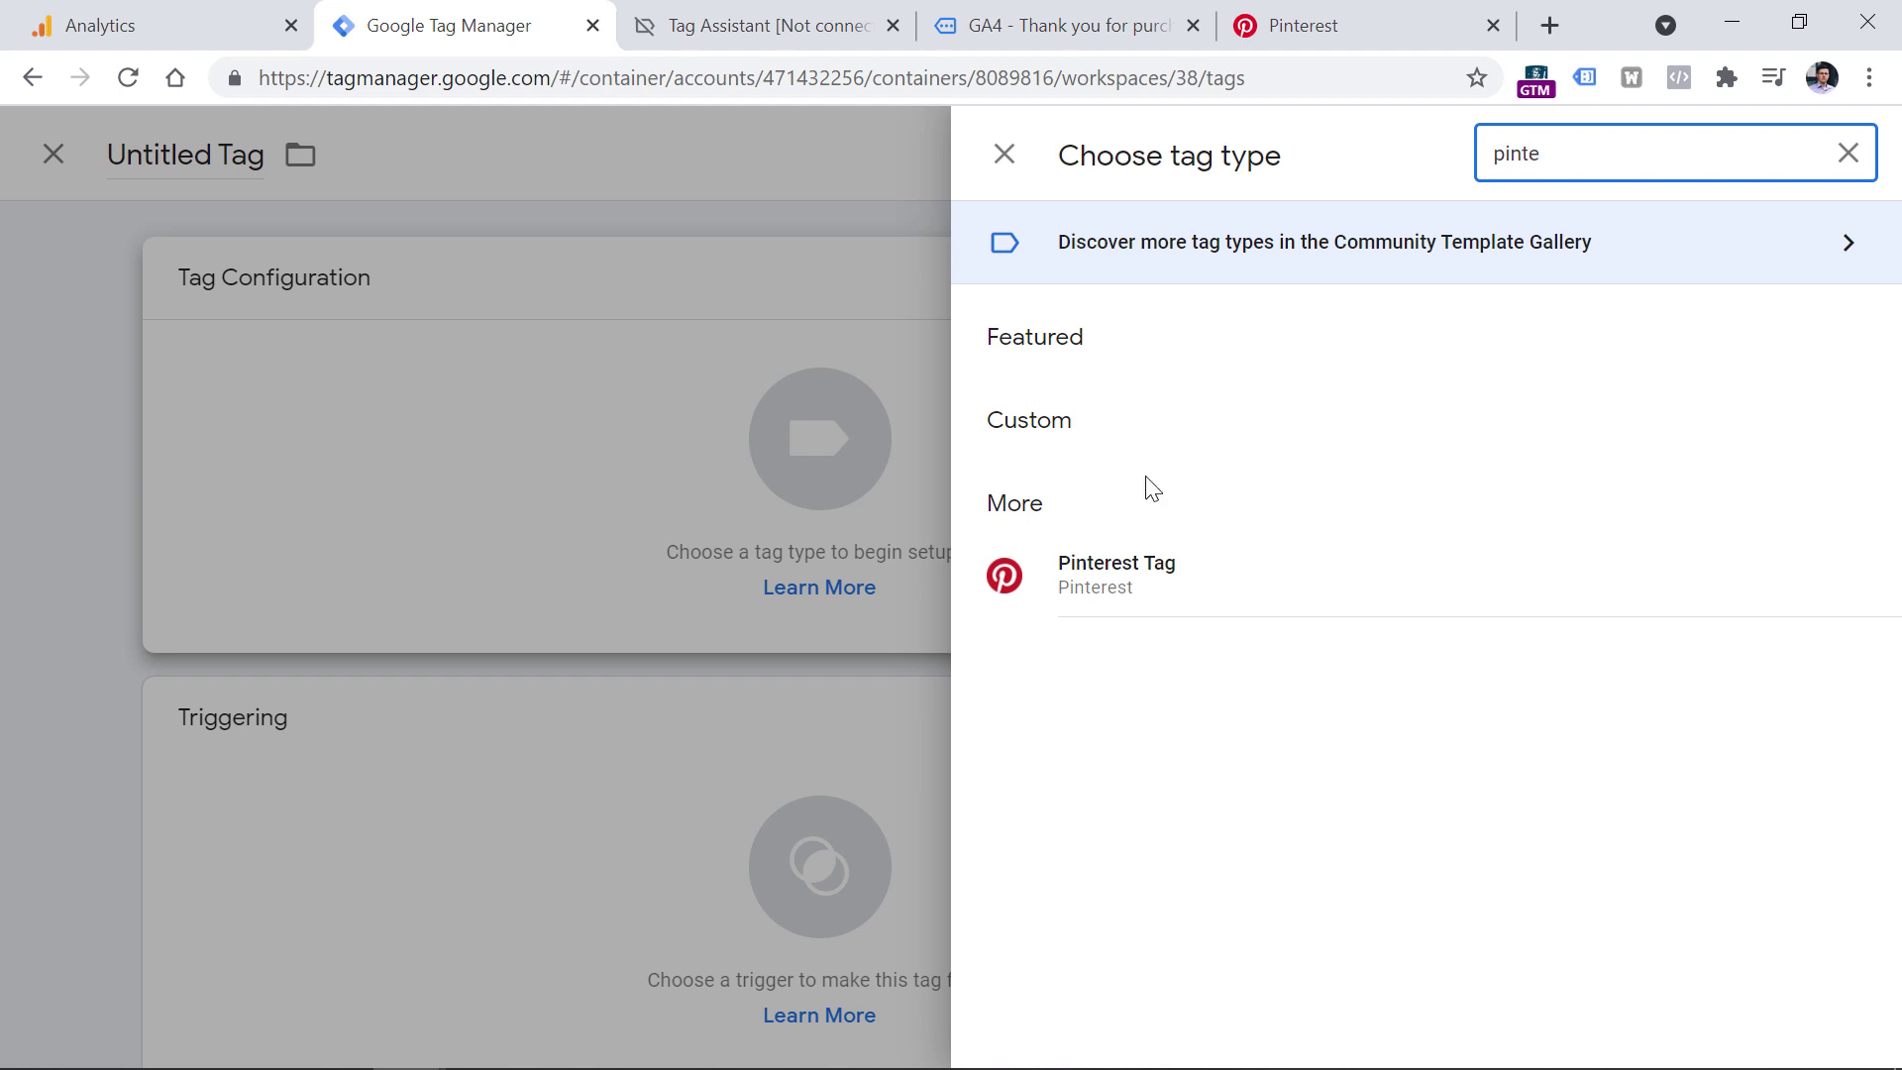
click(1127, 598)
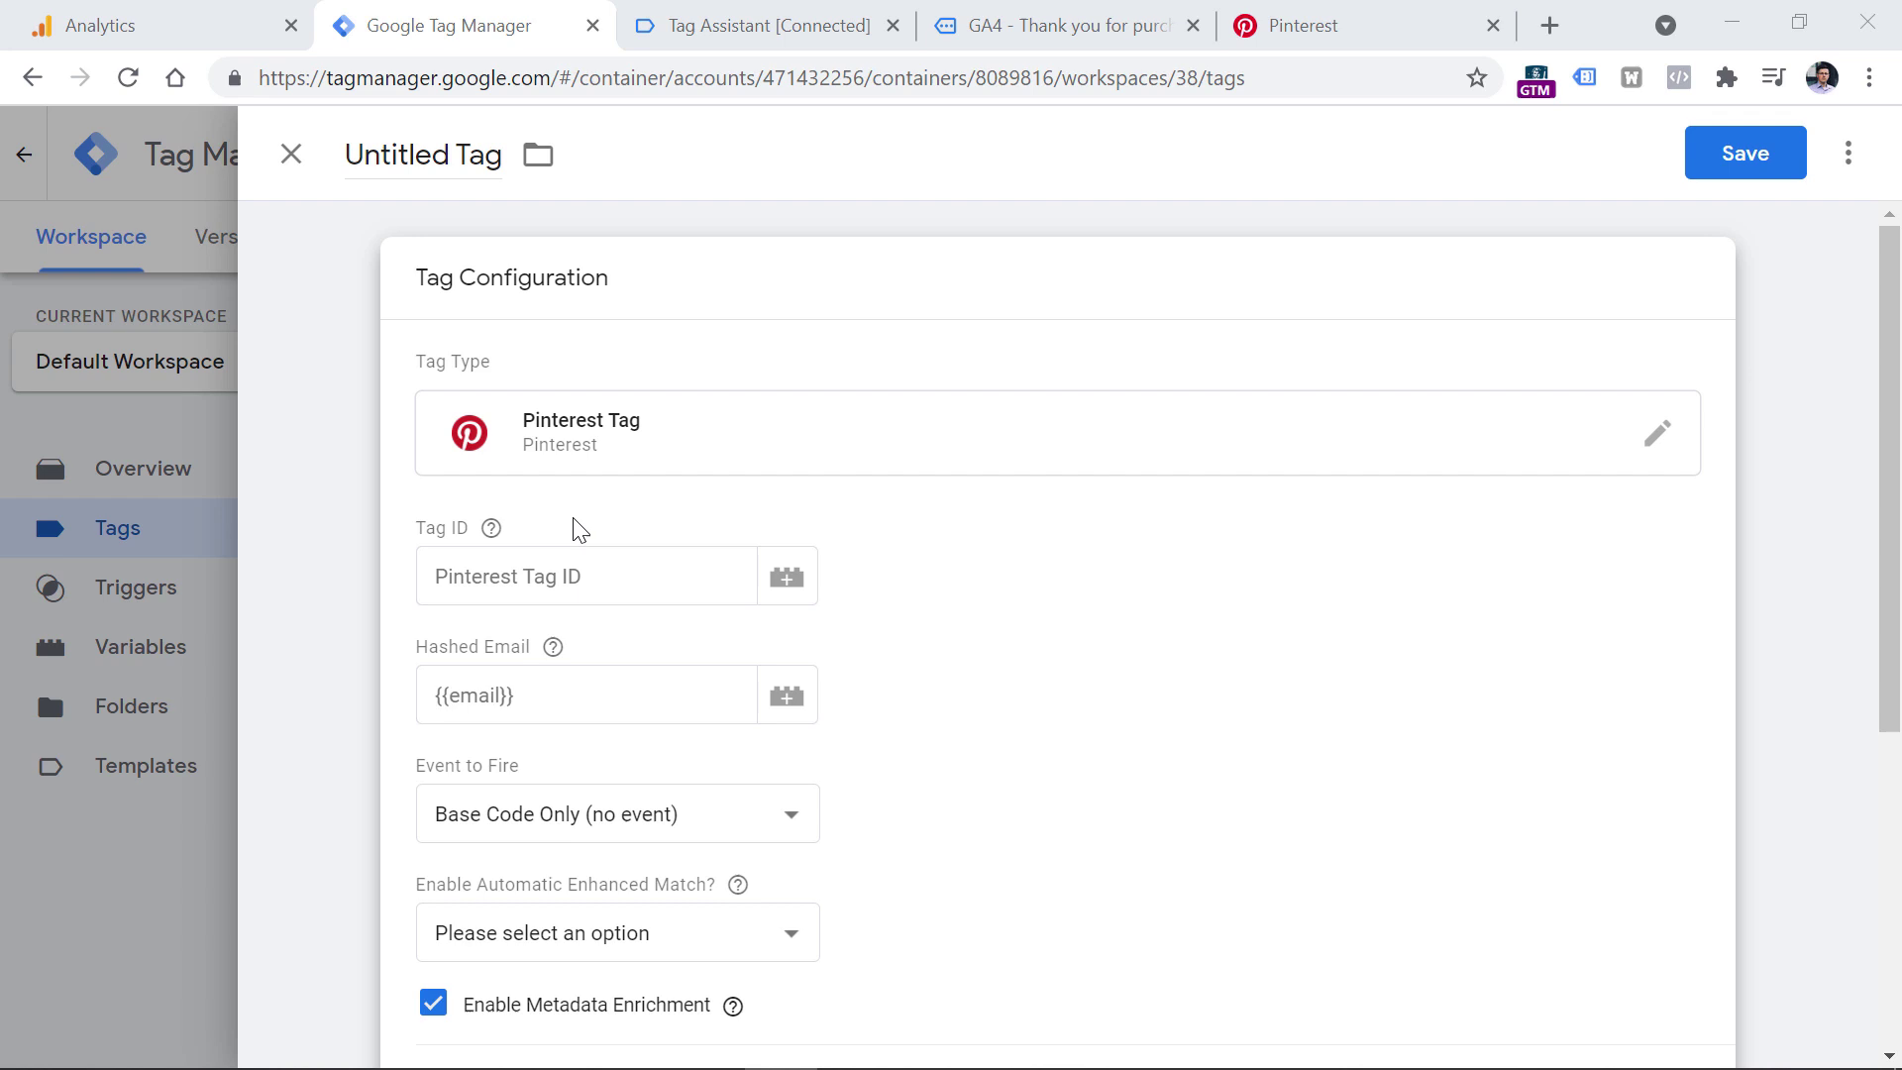
Step: Paste the tag ID into Tag ID, delete it again, and bring up that field's variable chooser
click(594, 557)
key(ctrl+v)
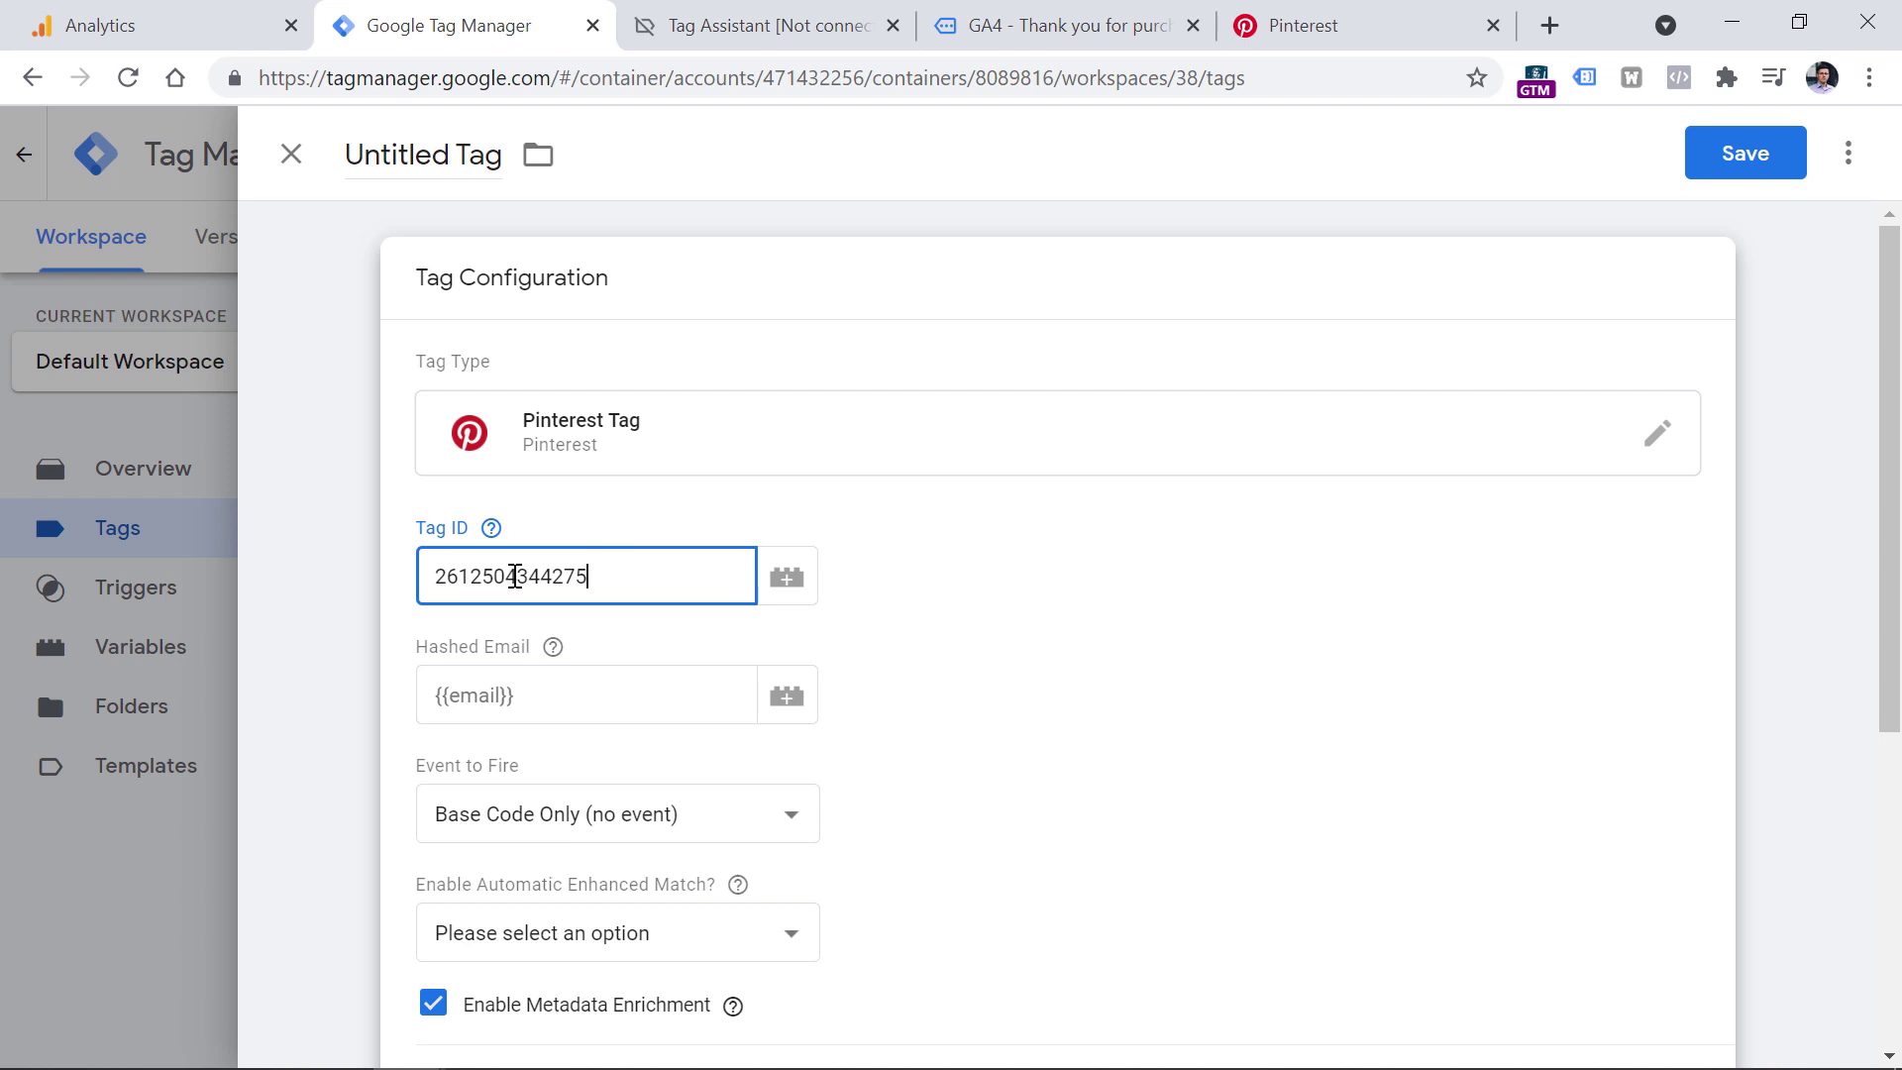
double_click(516, 585)
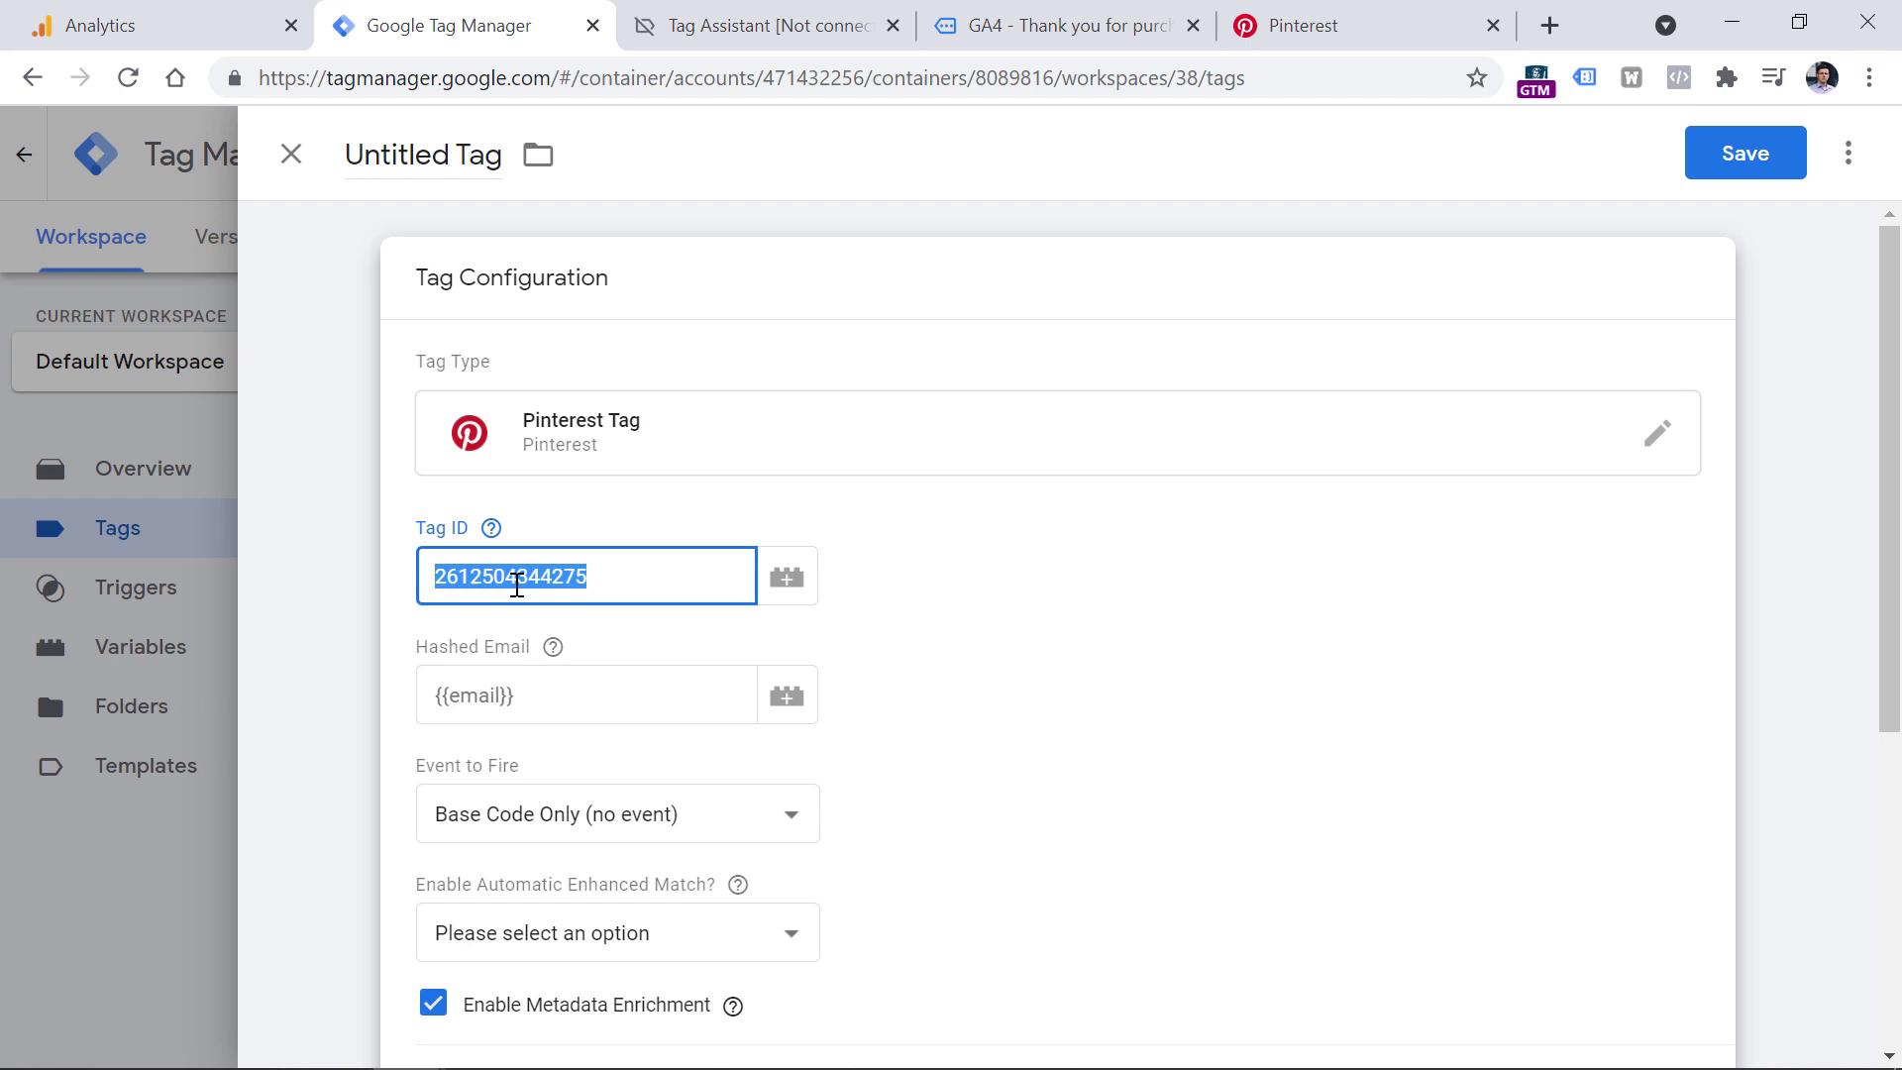
key(BackSpace)
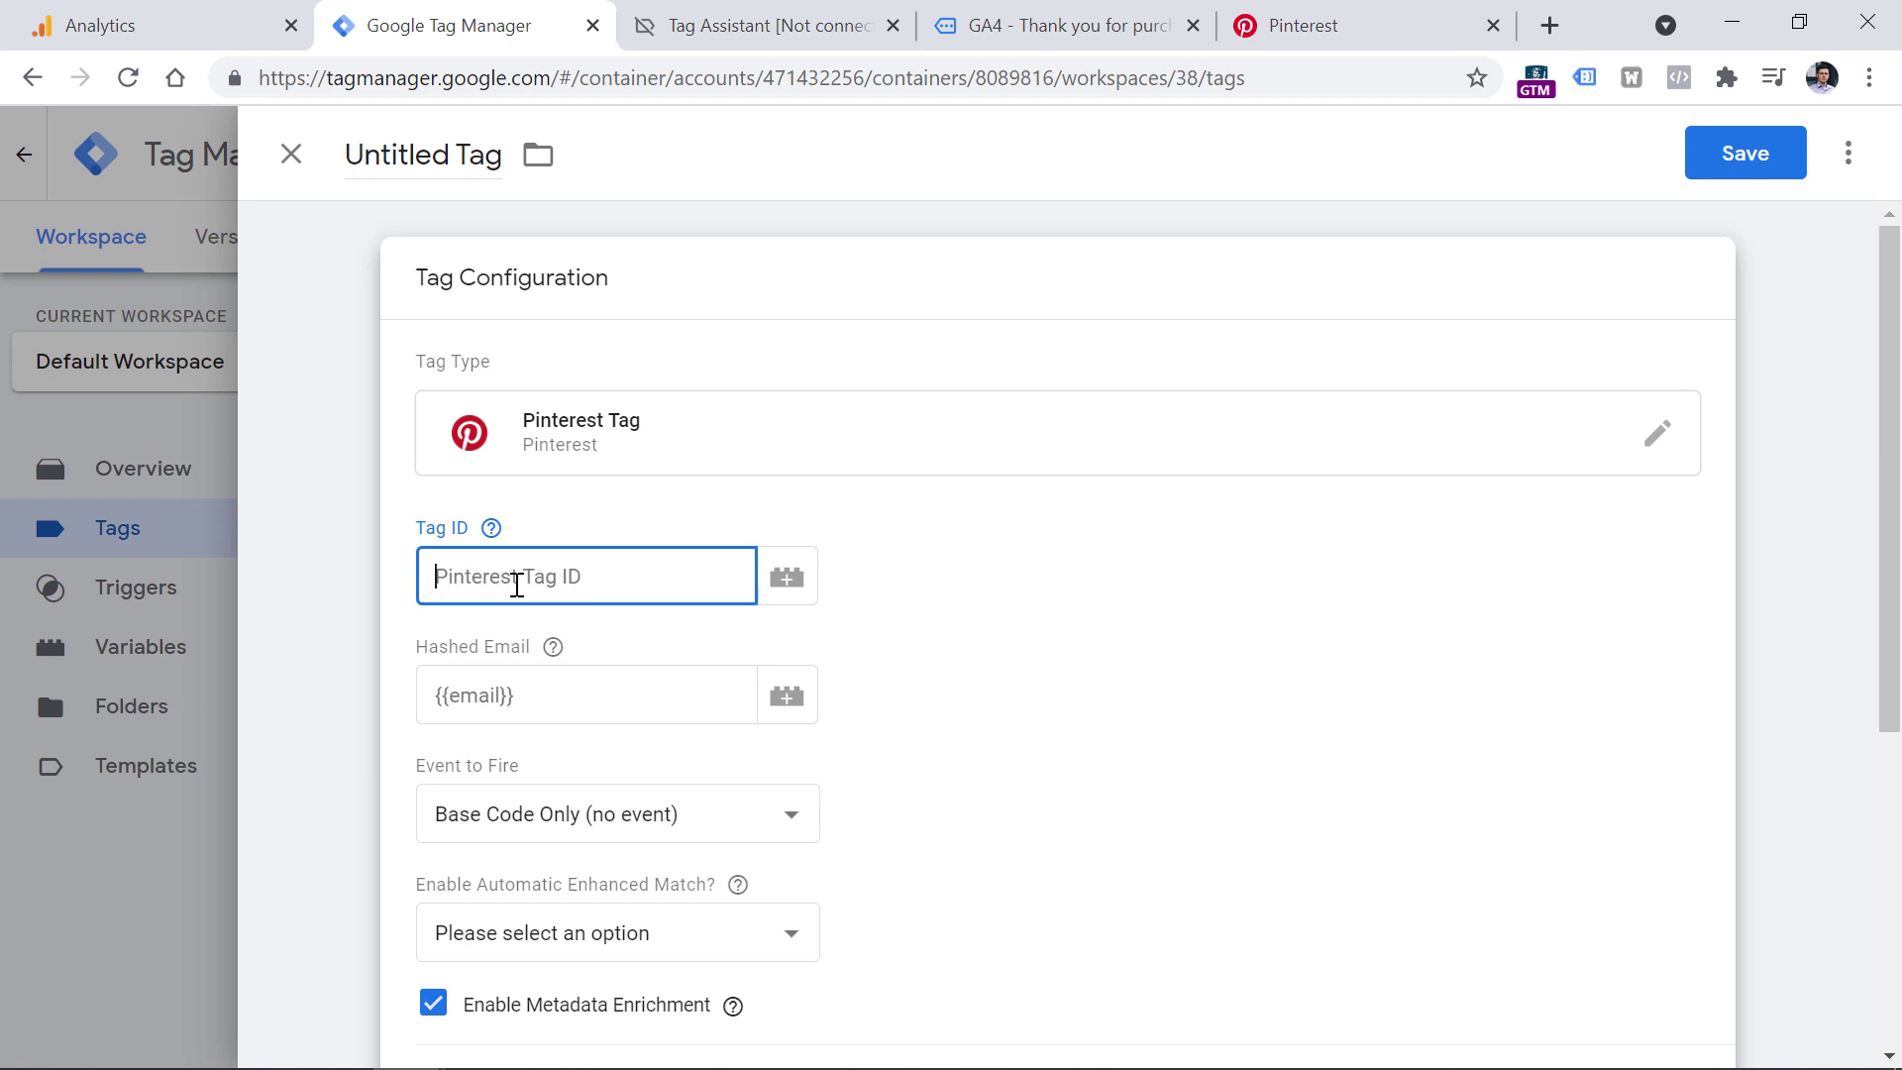
click(786, 584)
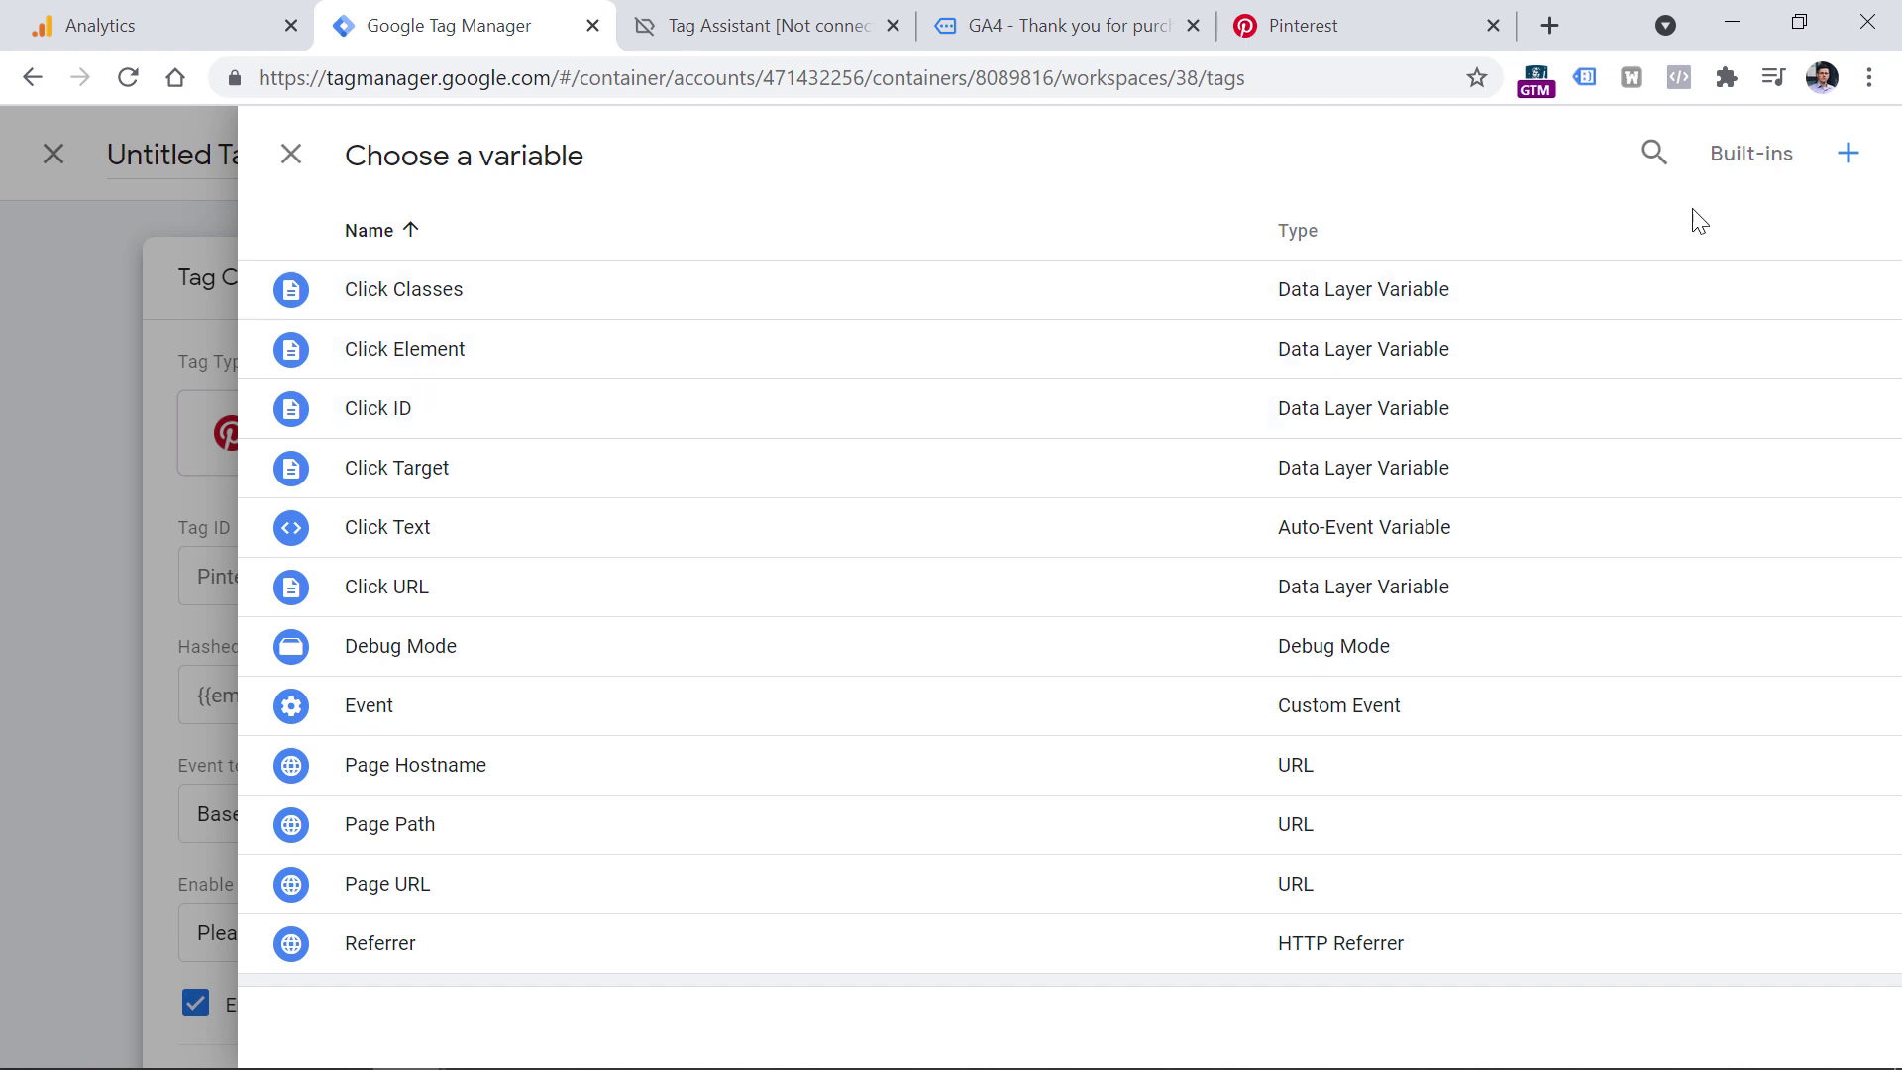
Step: Create a new Constant variable with the pasted Pinterest tag ID as its value
click(1832, 163)
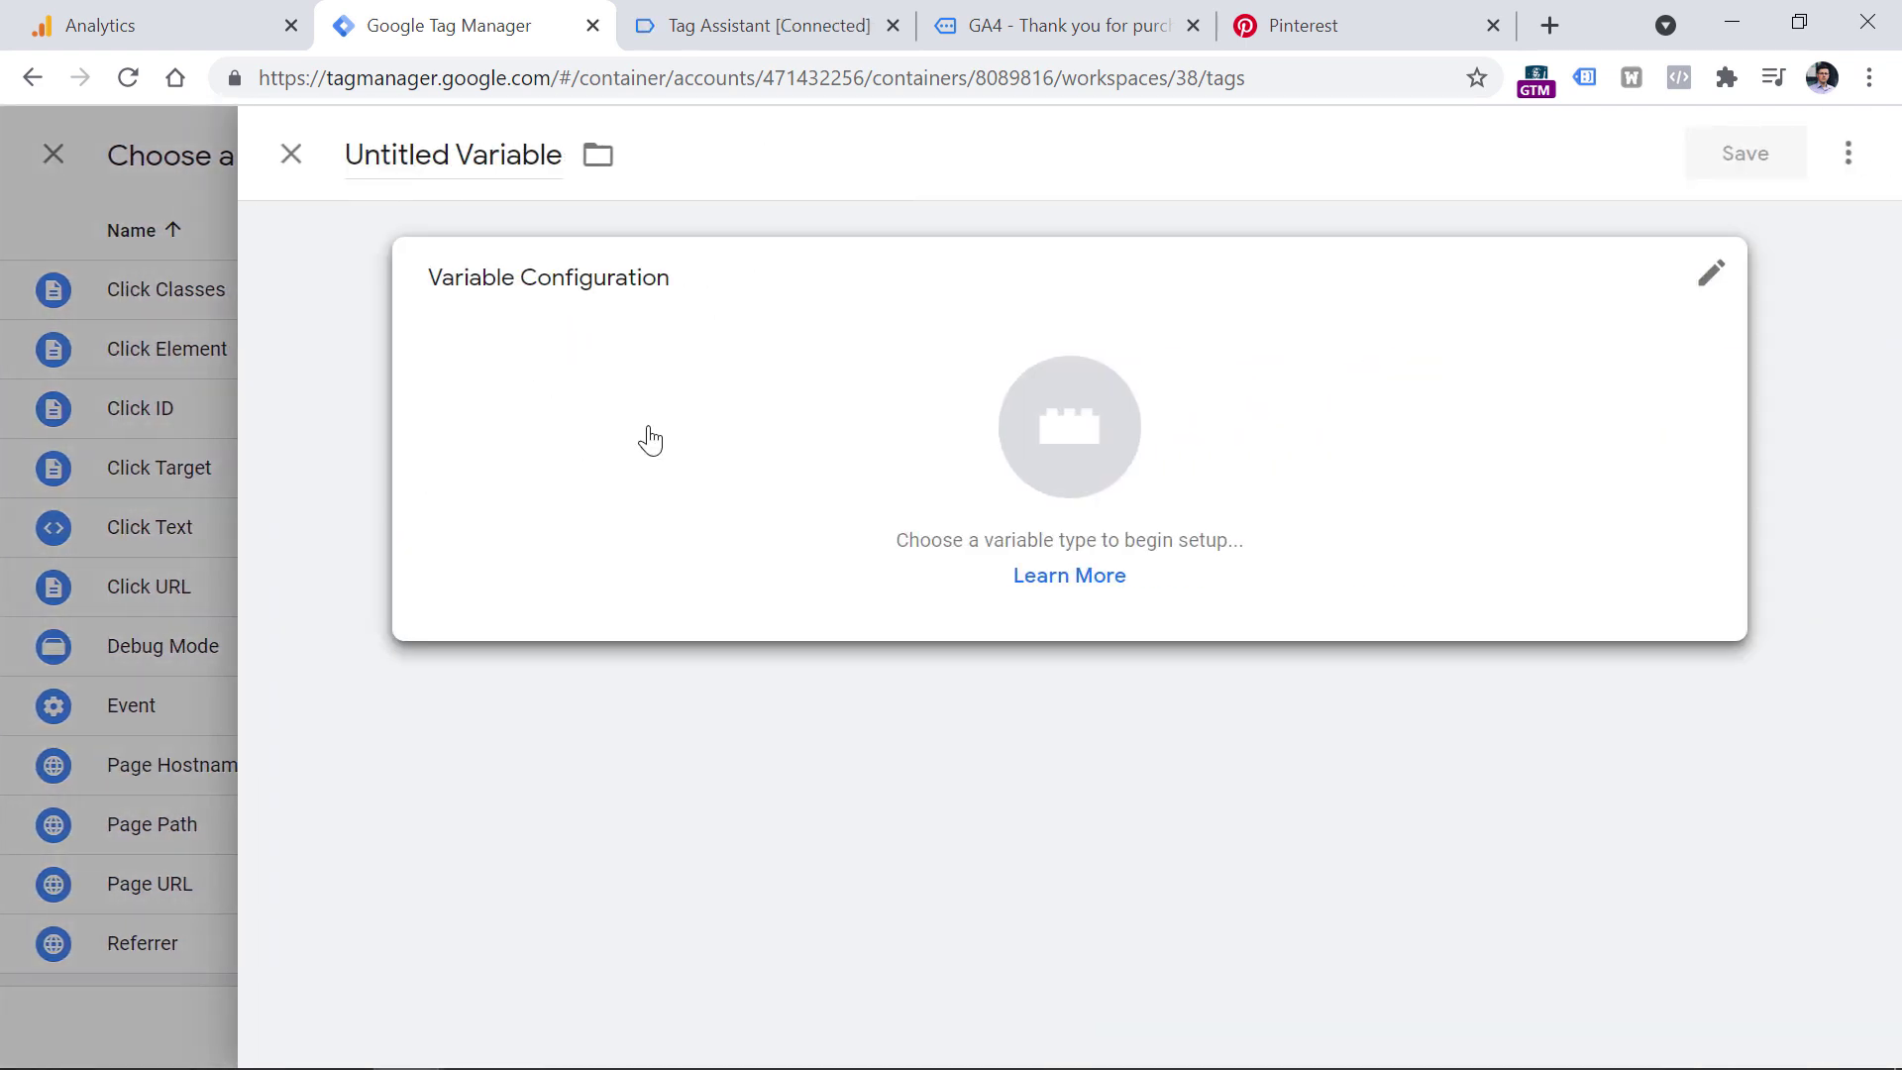
click(1721, 297)
scroll(1116, 645, down, 8)
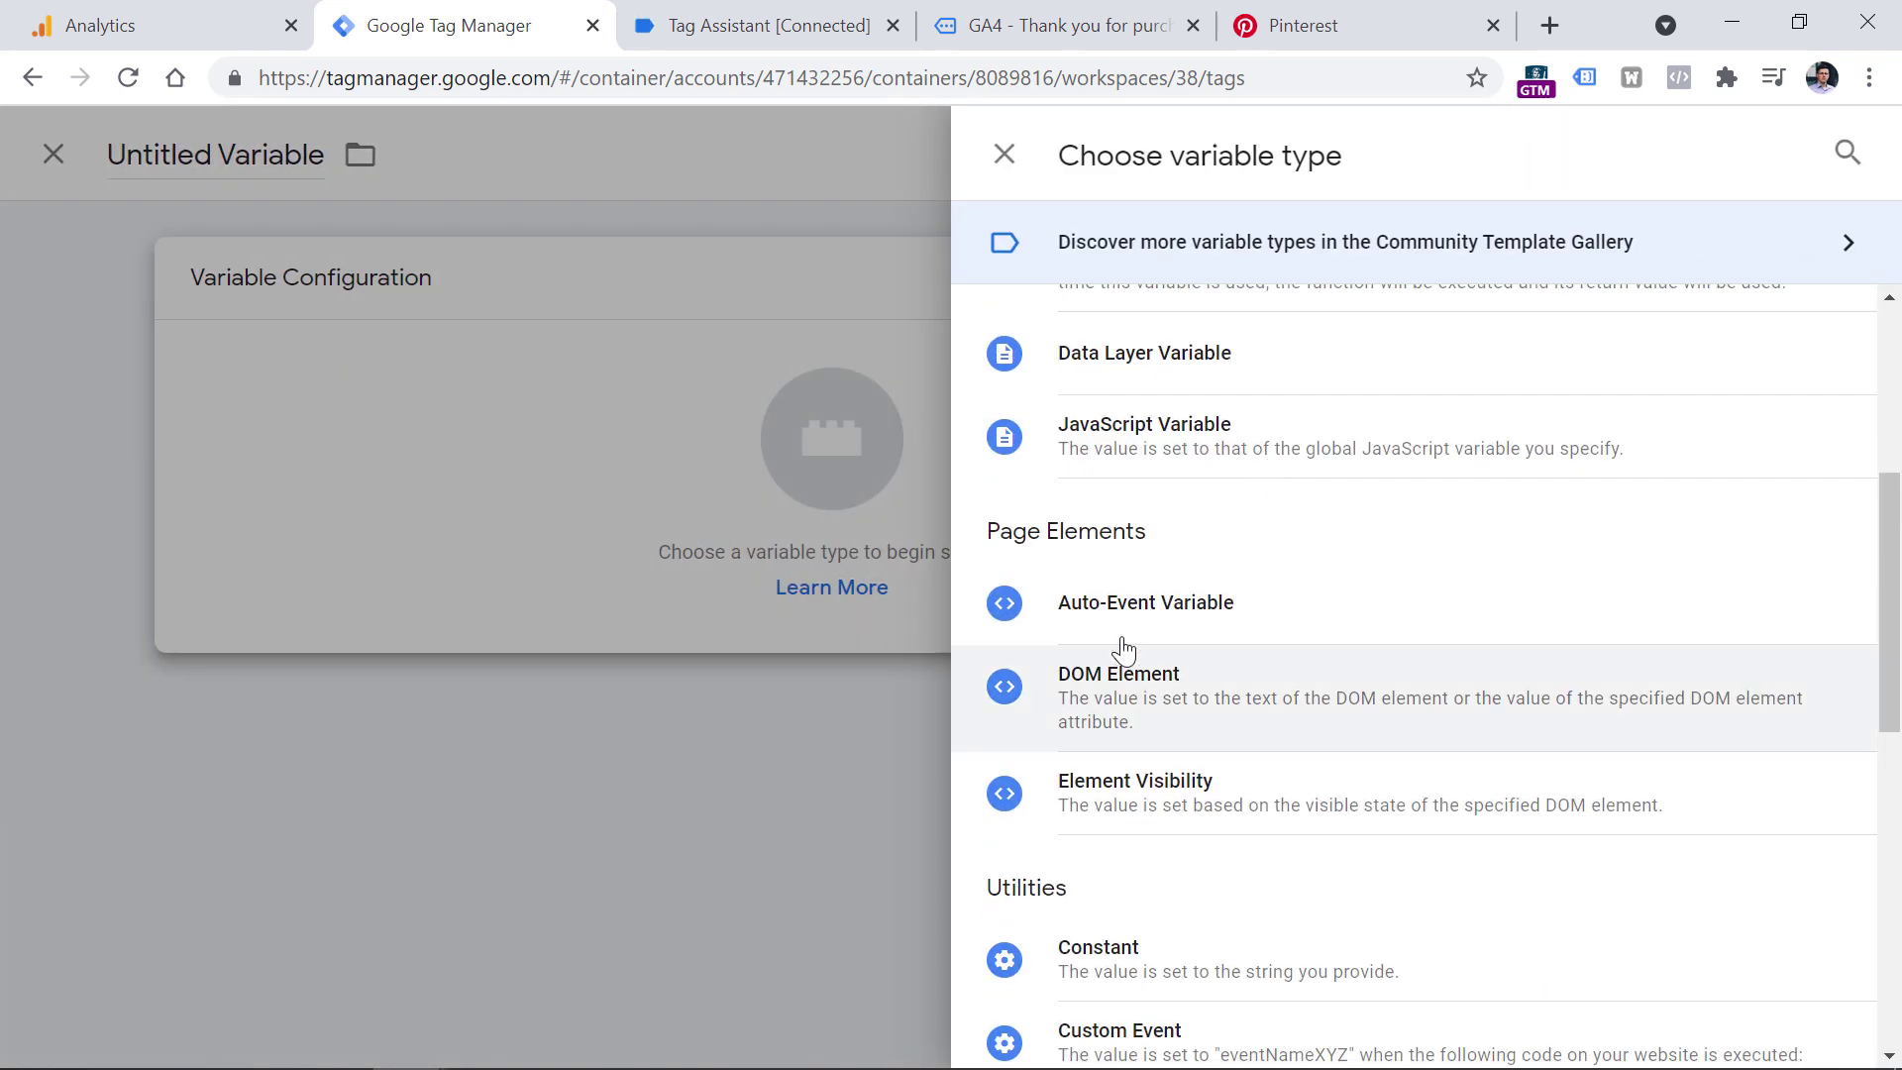
click(1193, 471)
click(615, 595)
key(ctrl+v)
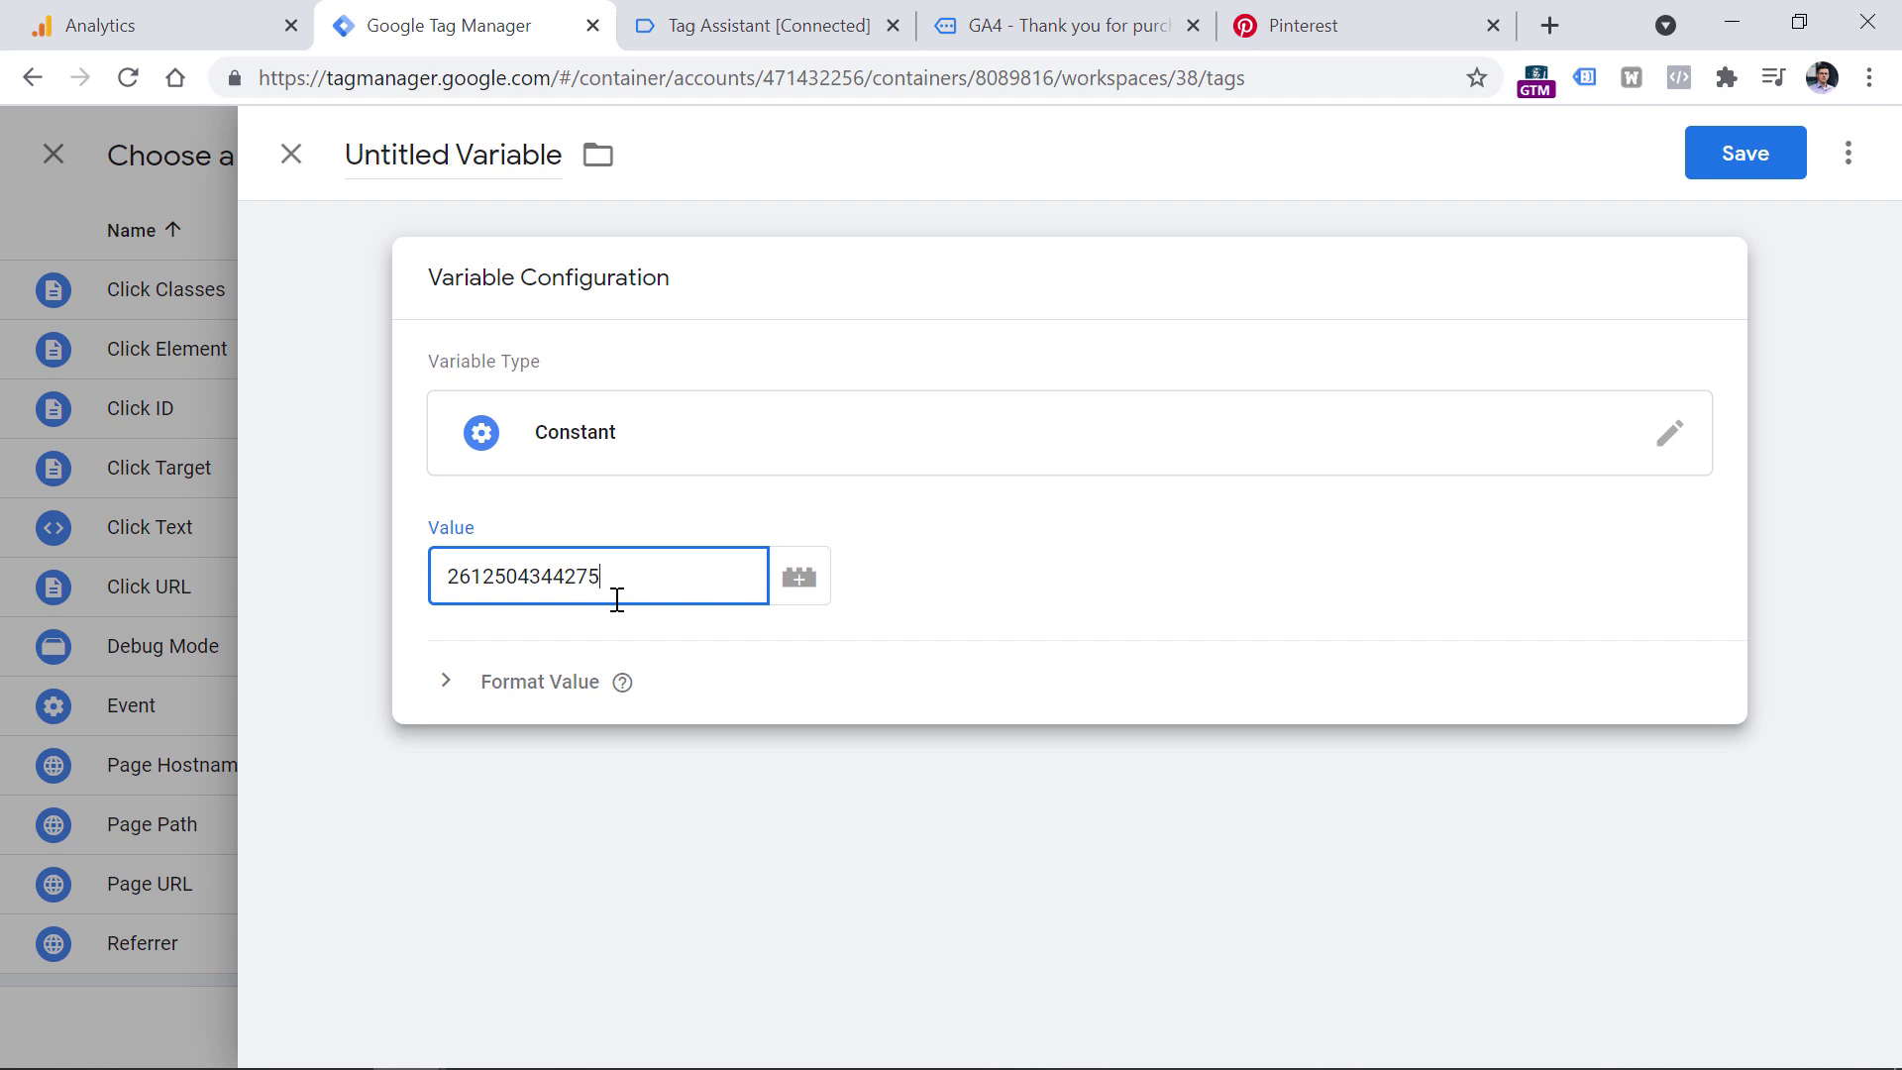
triple_click(463, 154)
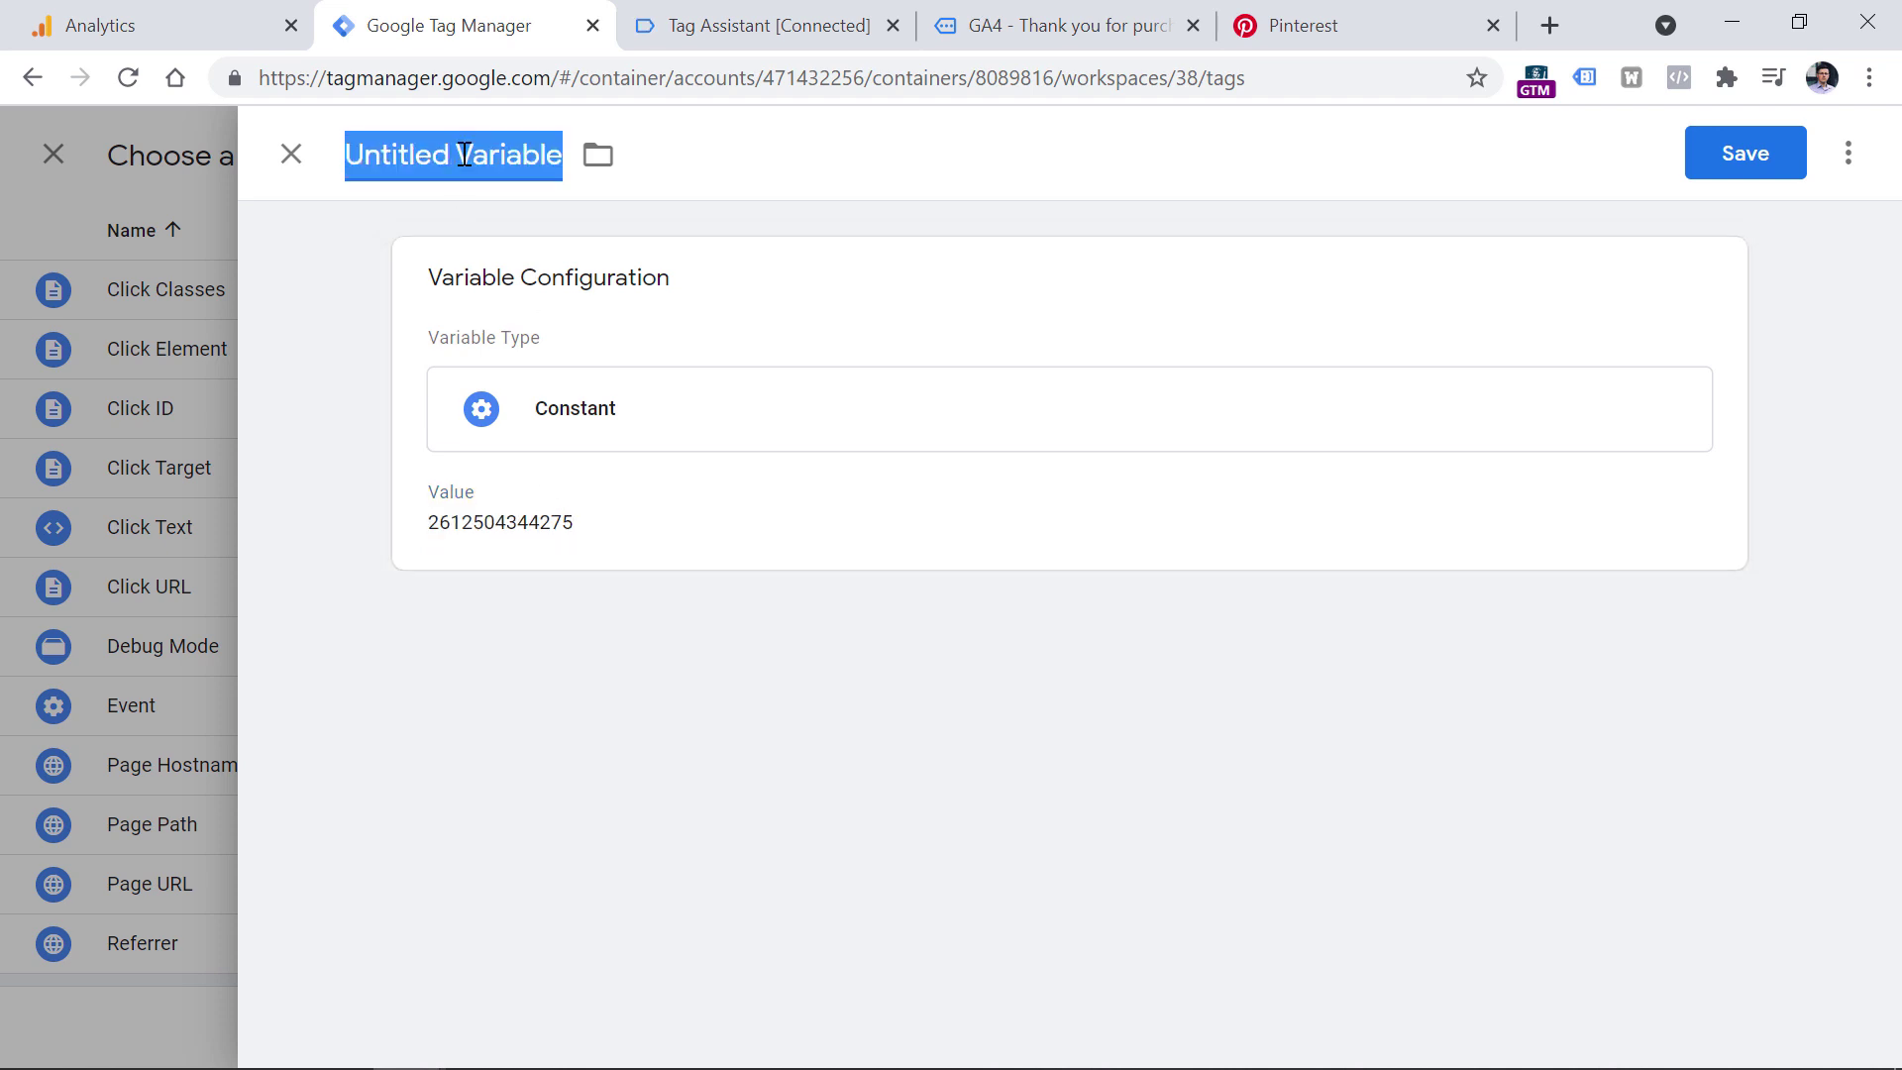
text(Pinterest Tag )
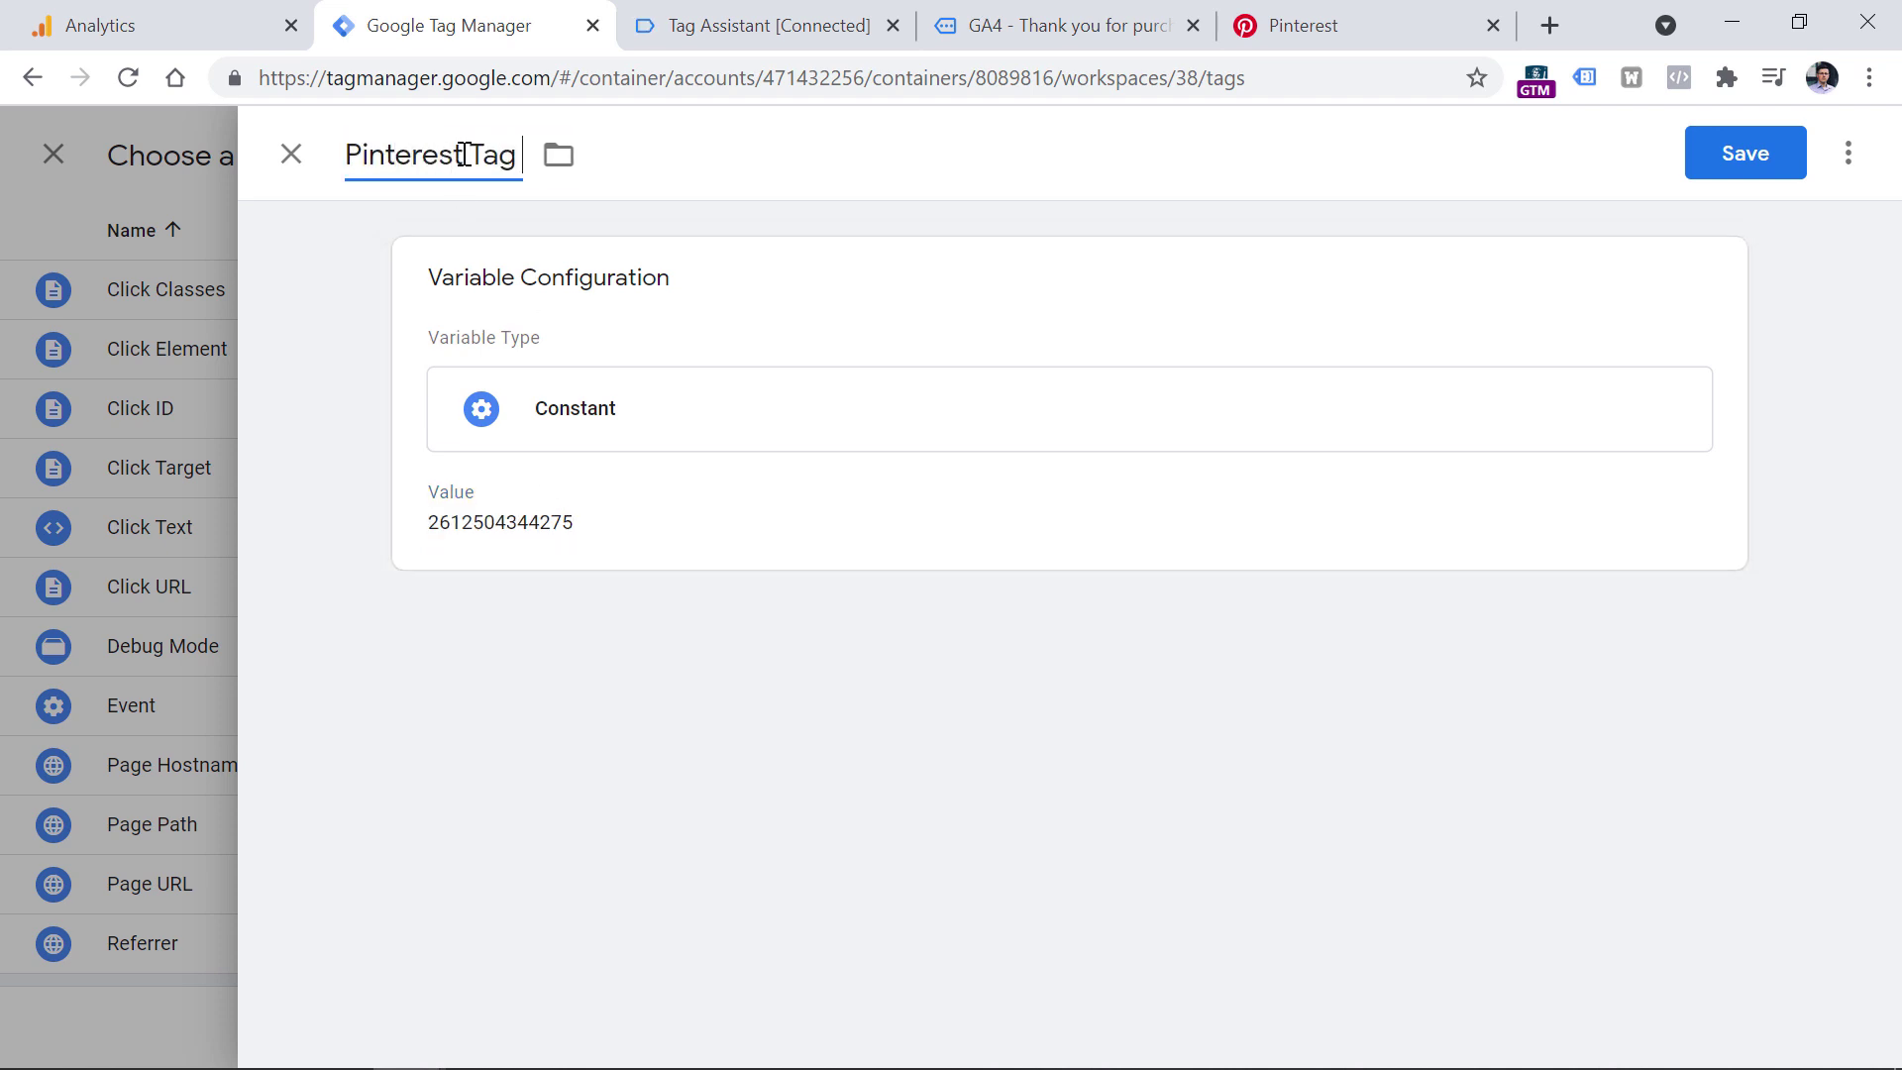
text(ID -)
key(ctrl+v)
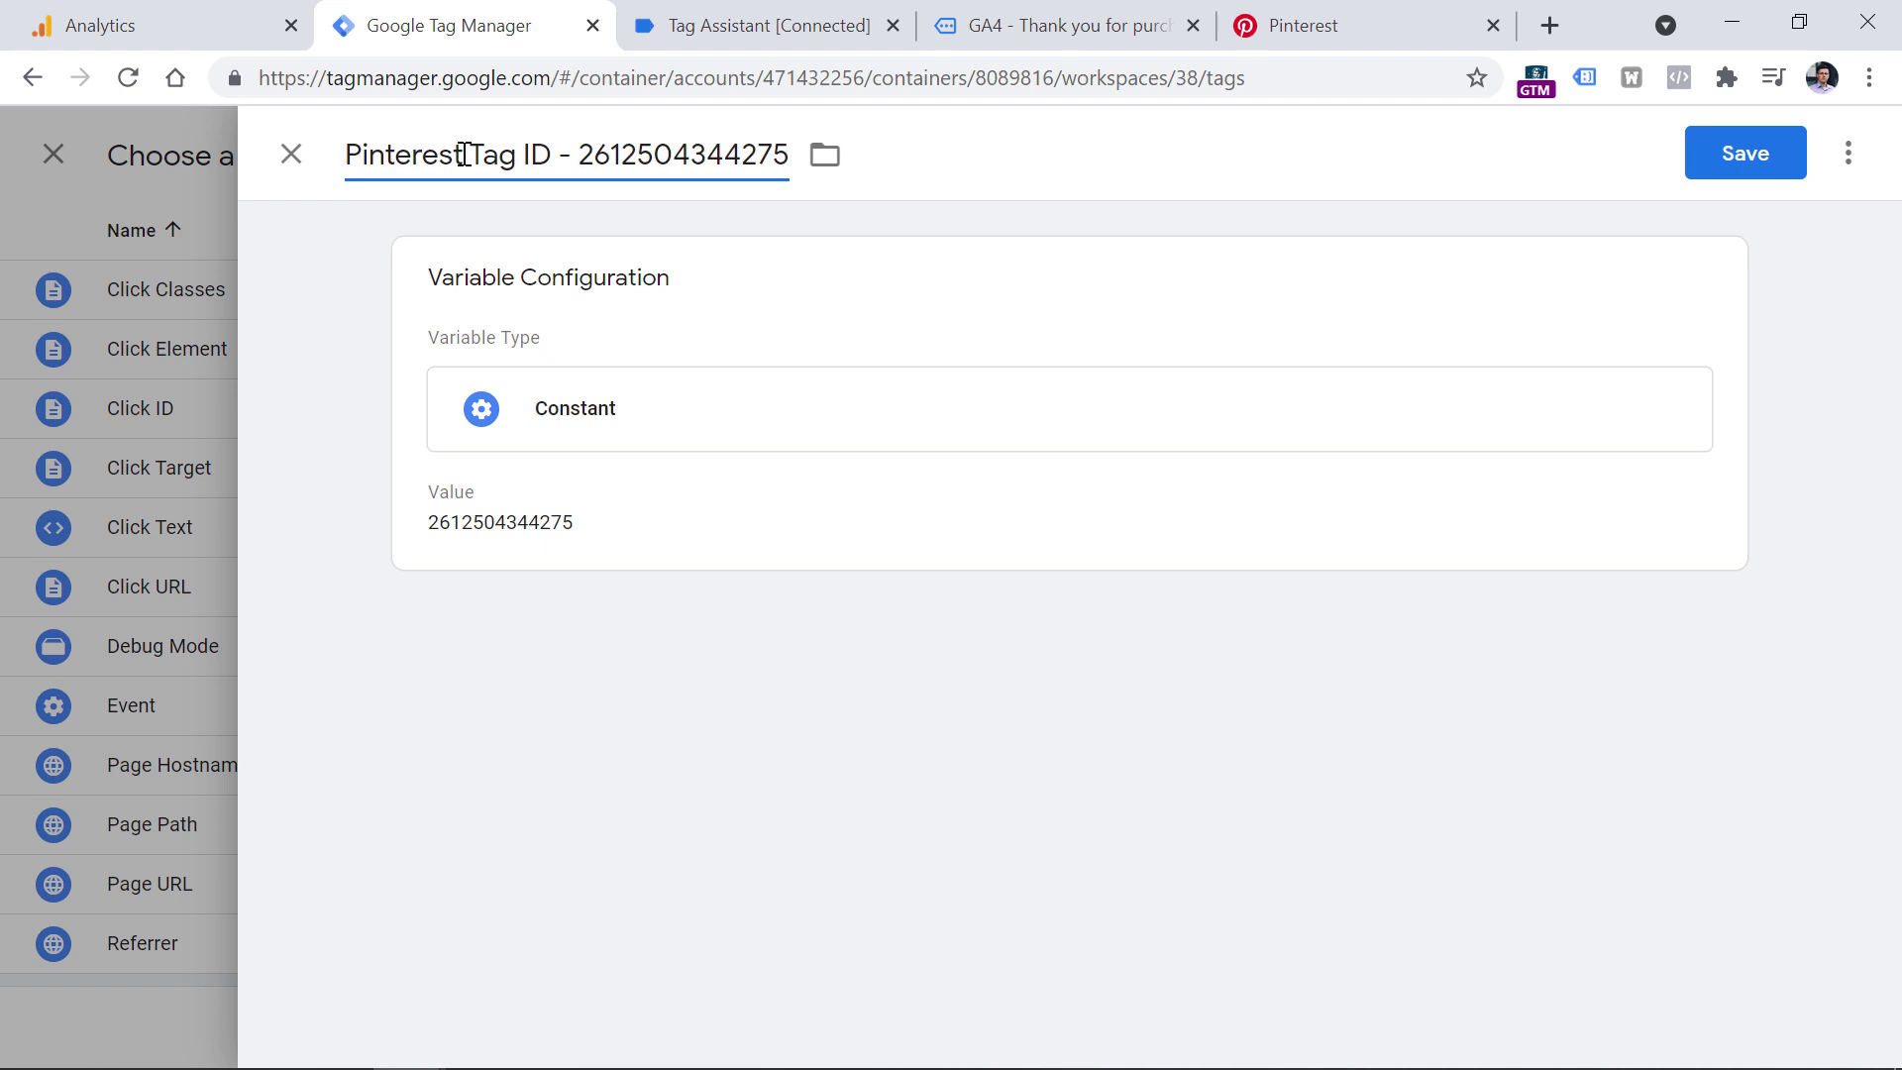
click(1734, 175)
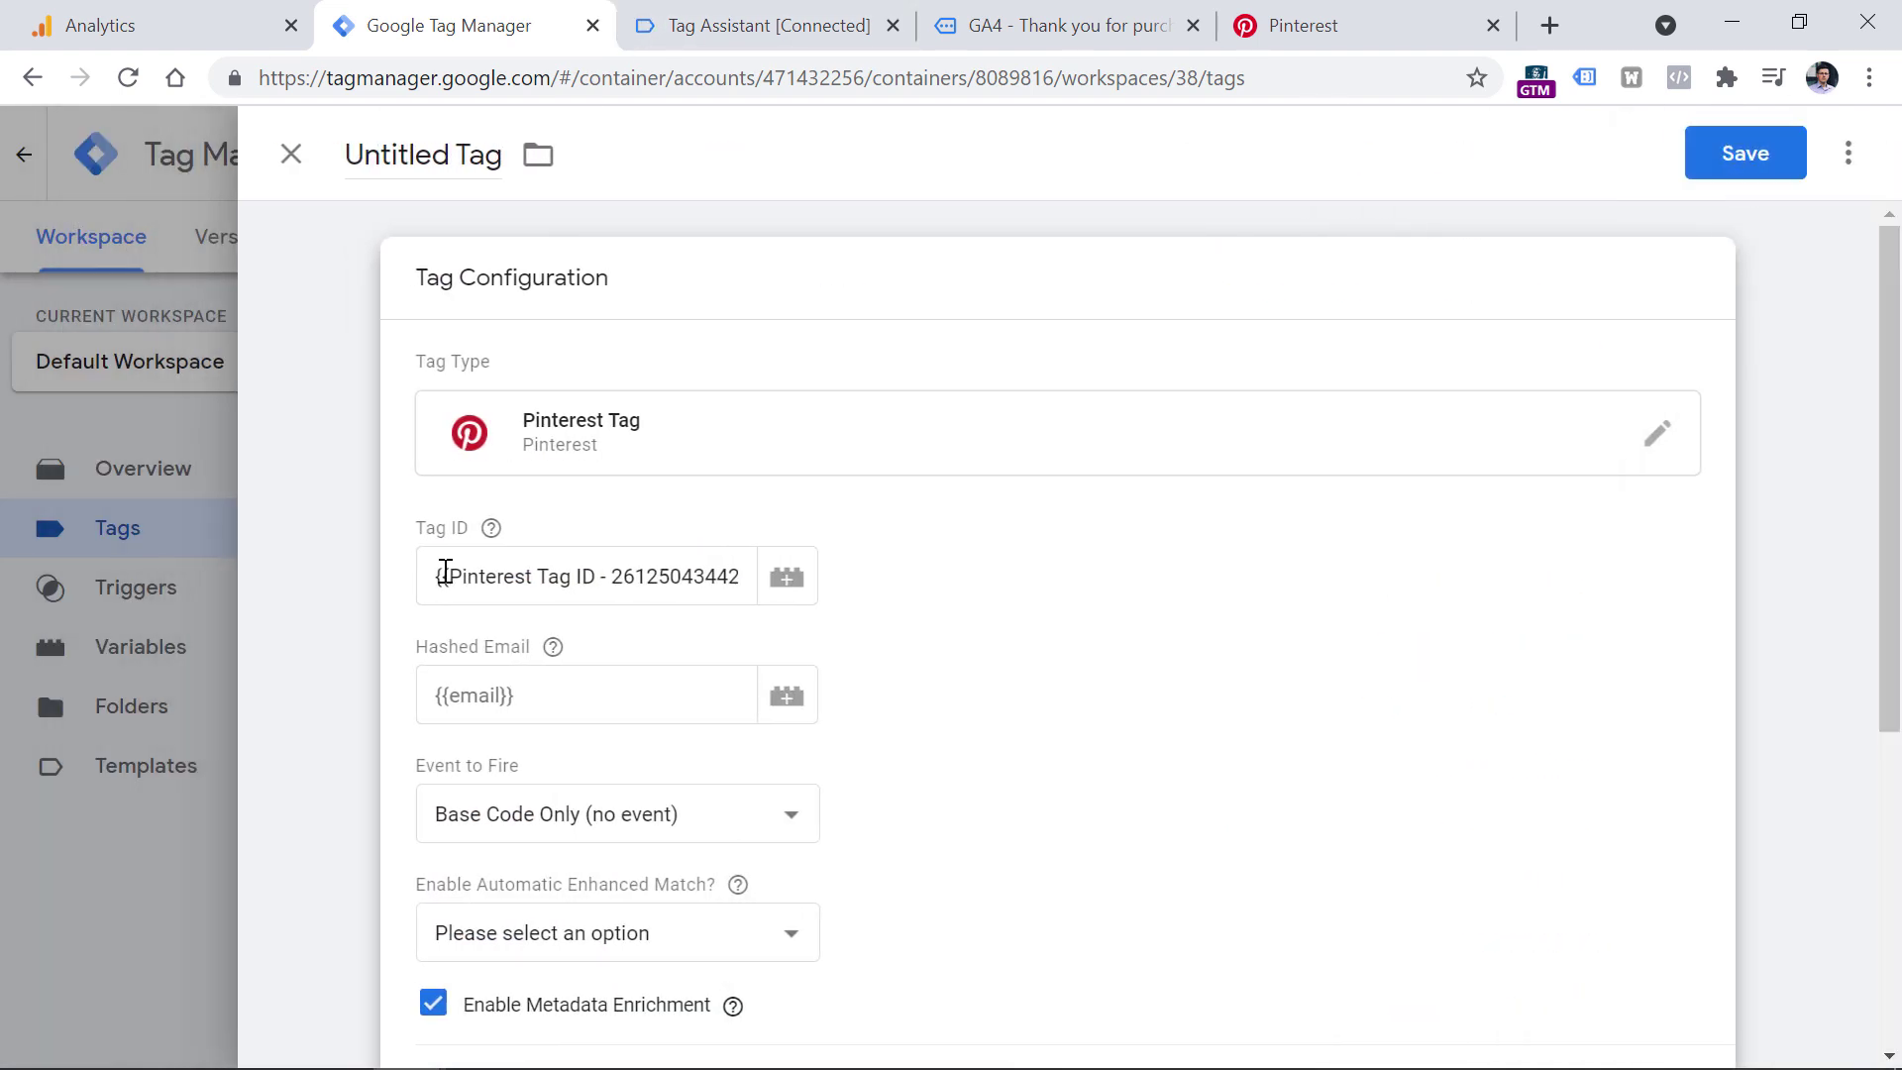
drag(442, 573, 748, 573)
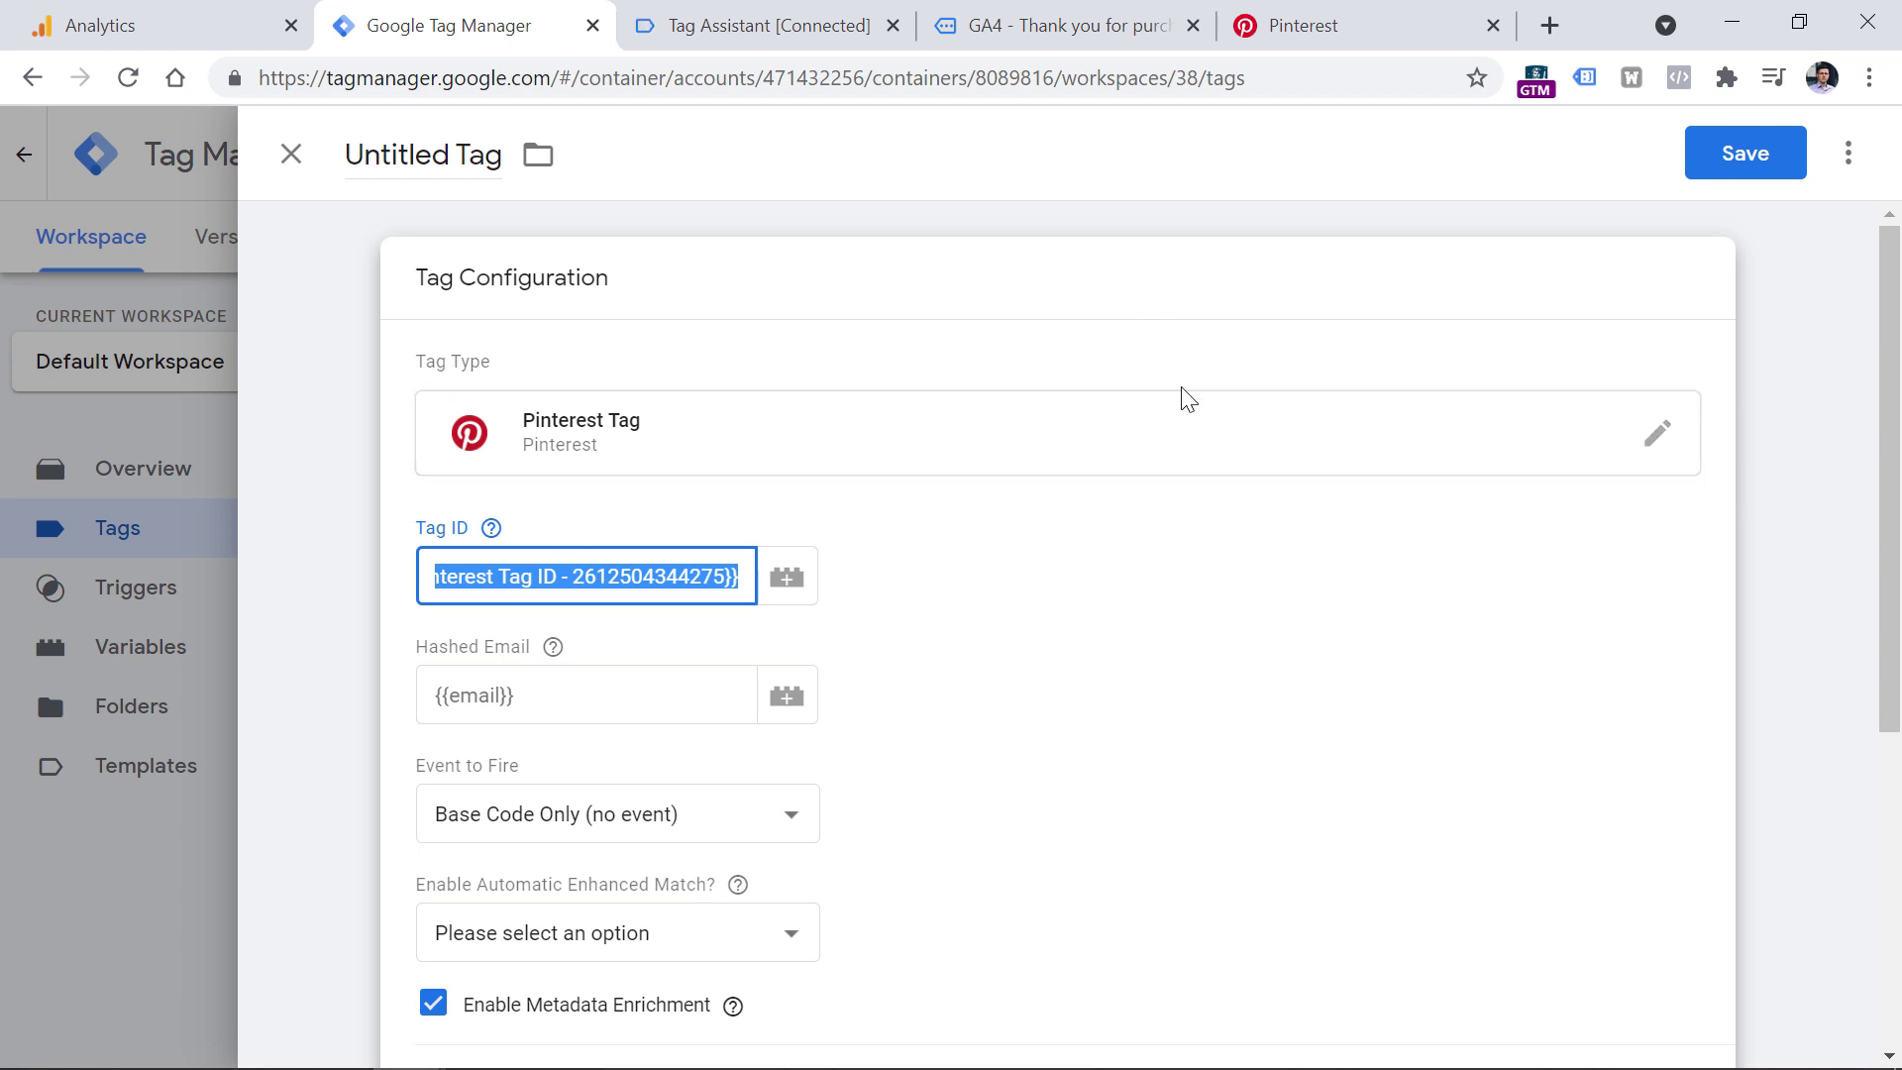
click(574, 578)
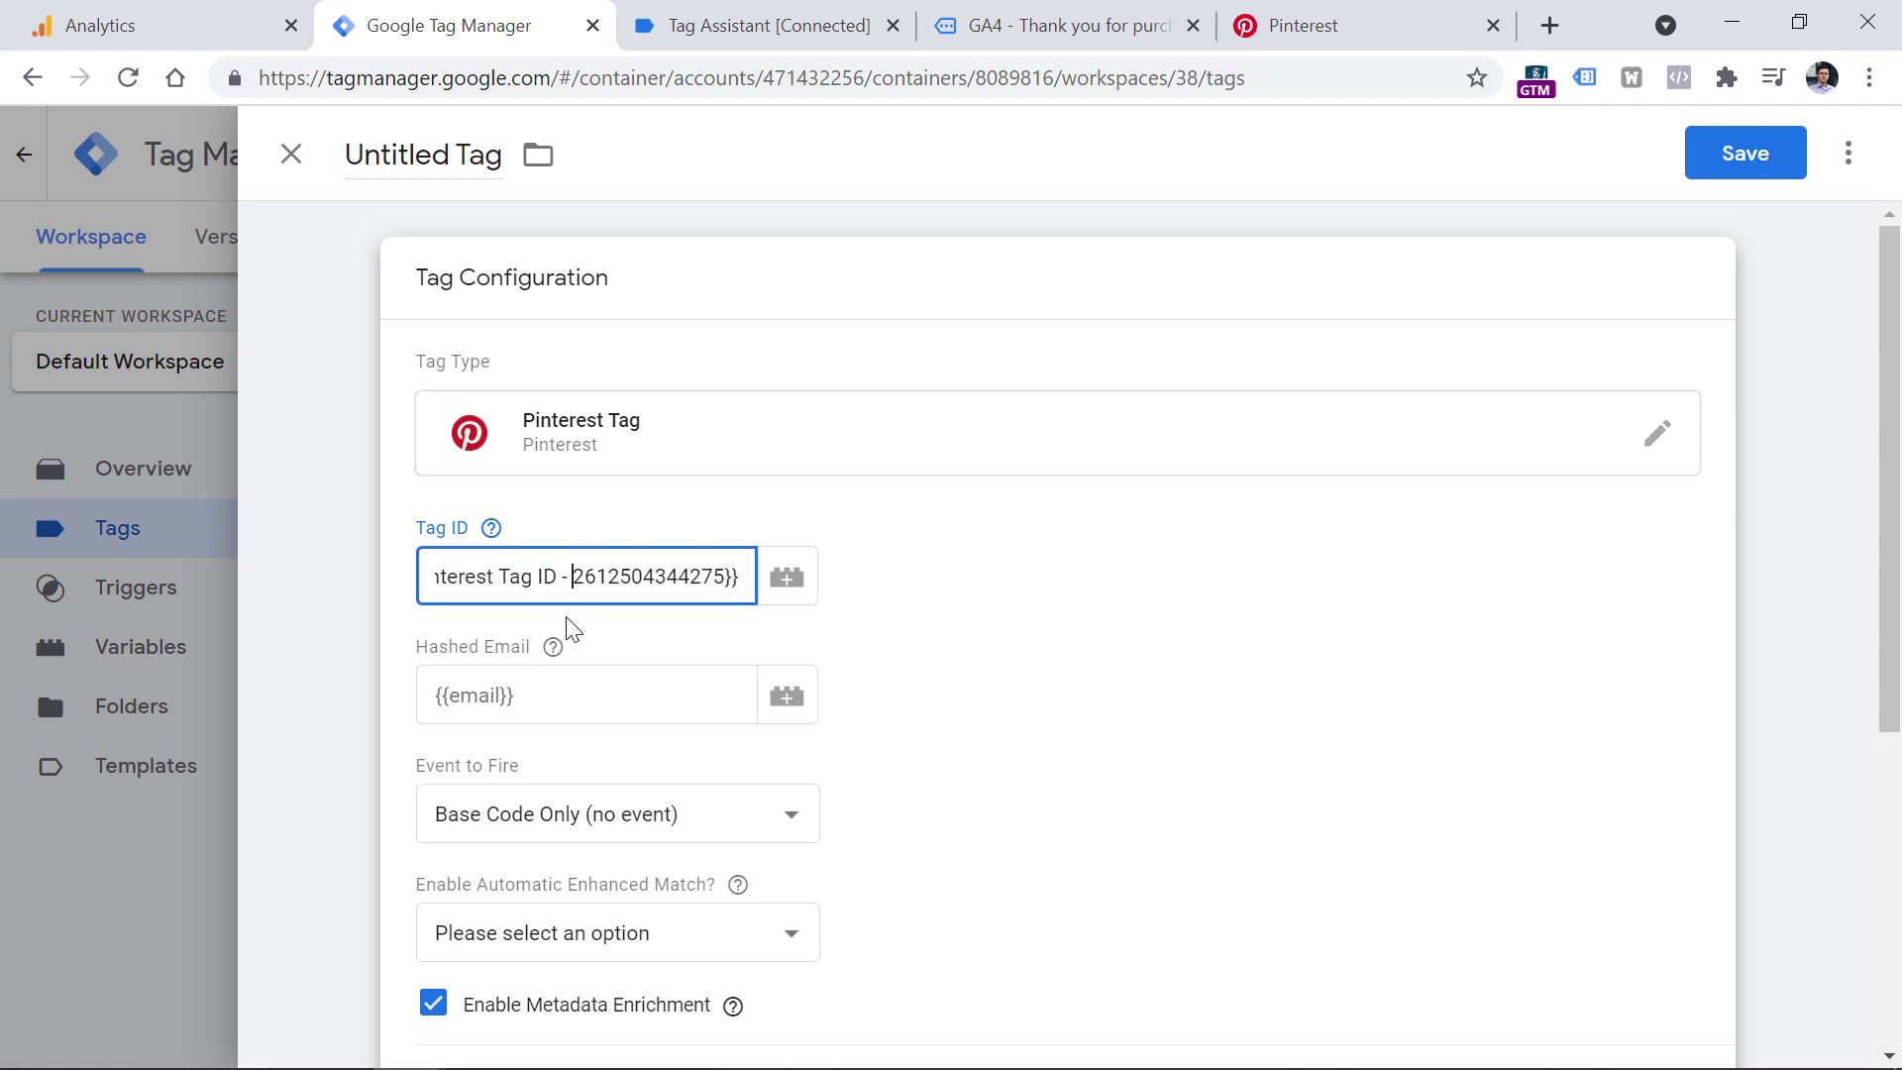
key(Home)
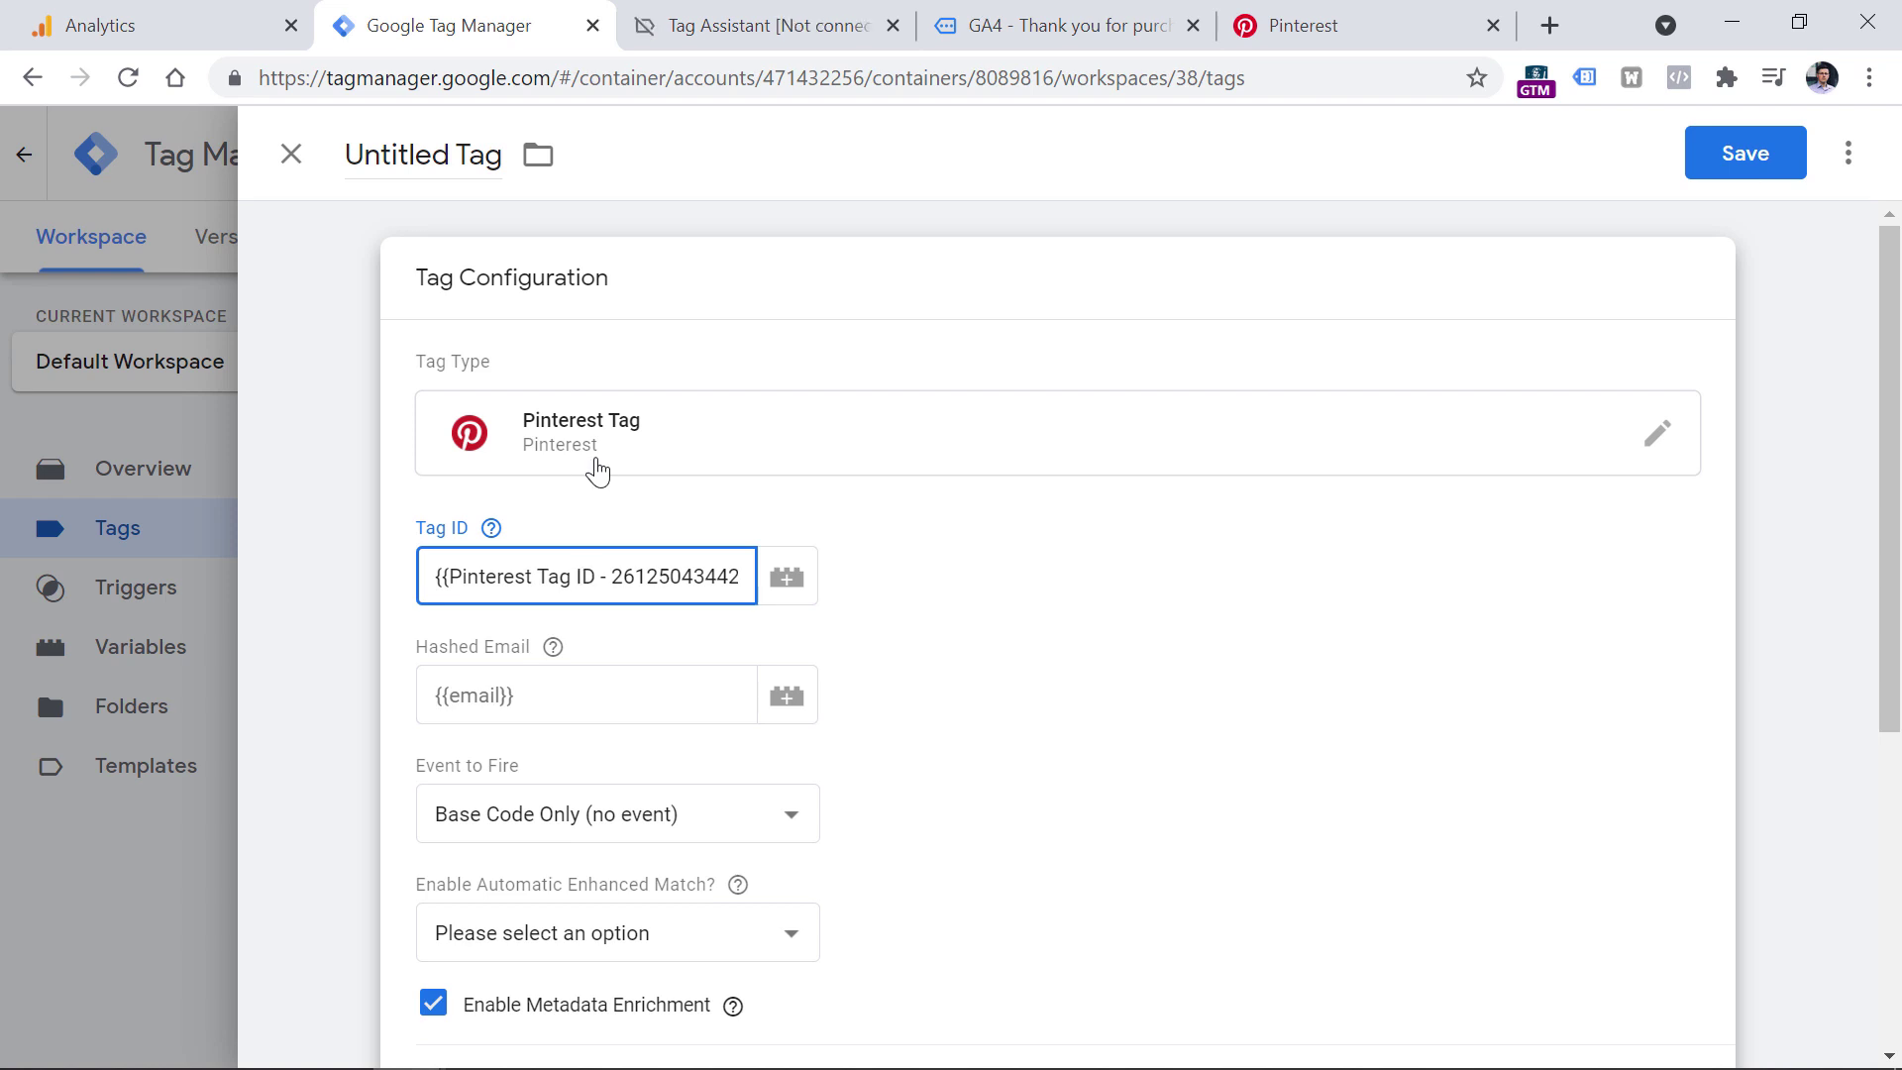
click(1025, 644)
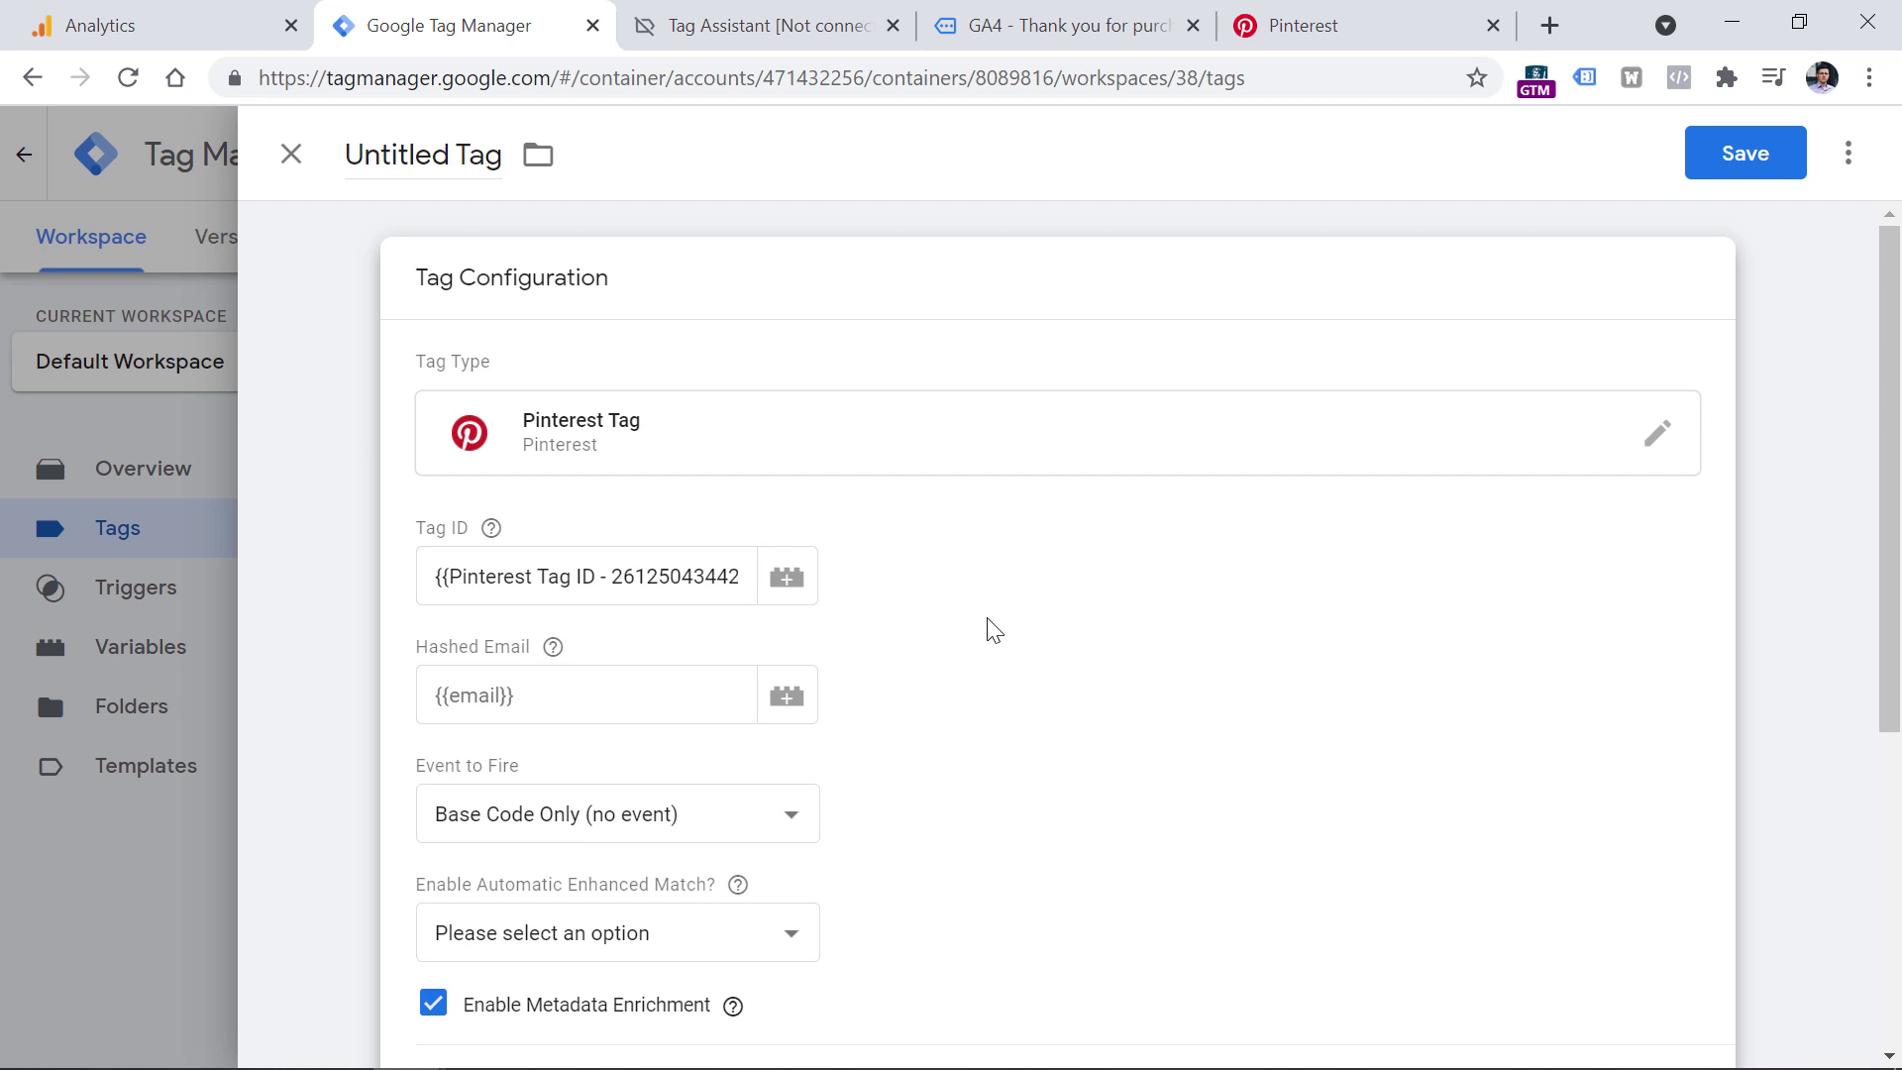
scroll(988, 628, down, 5)
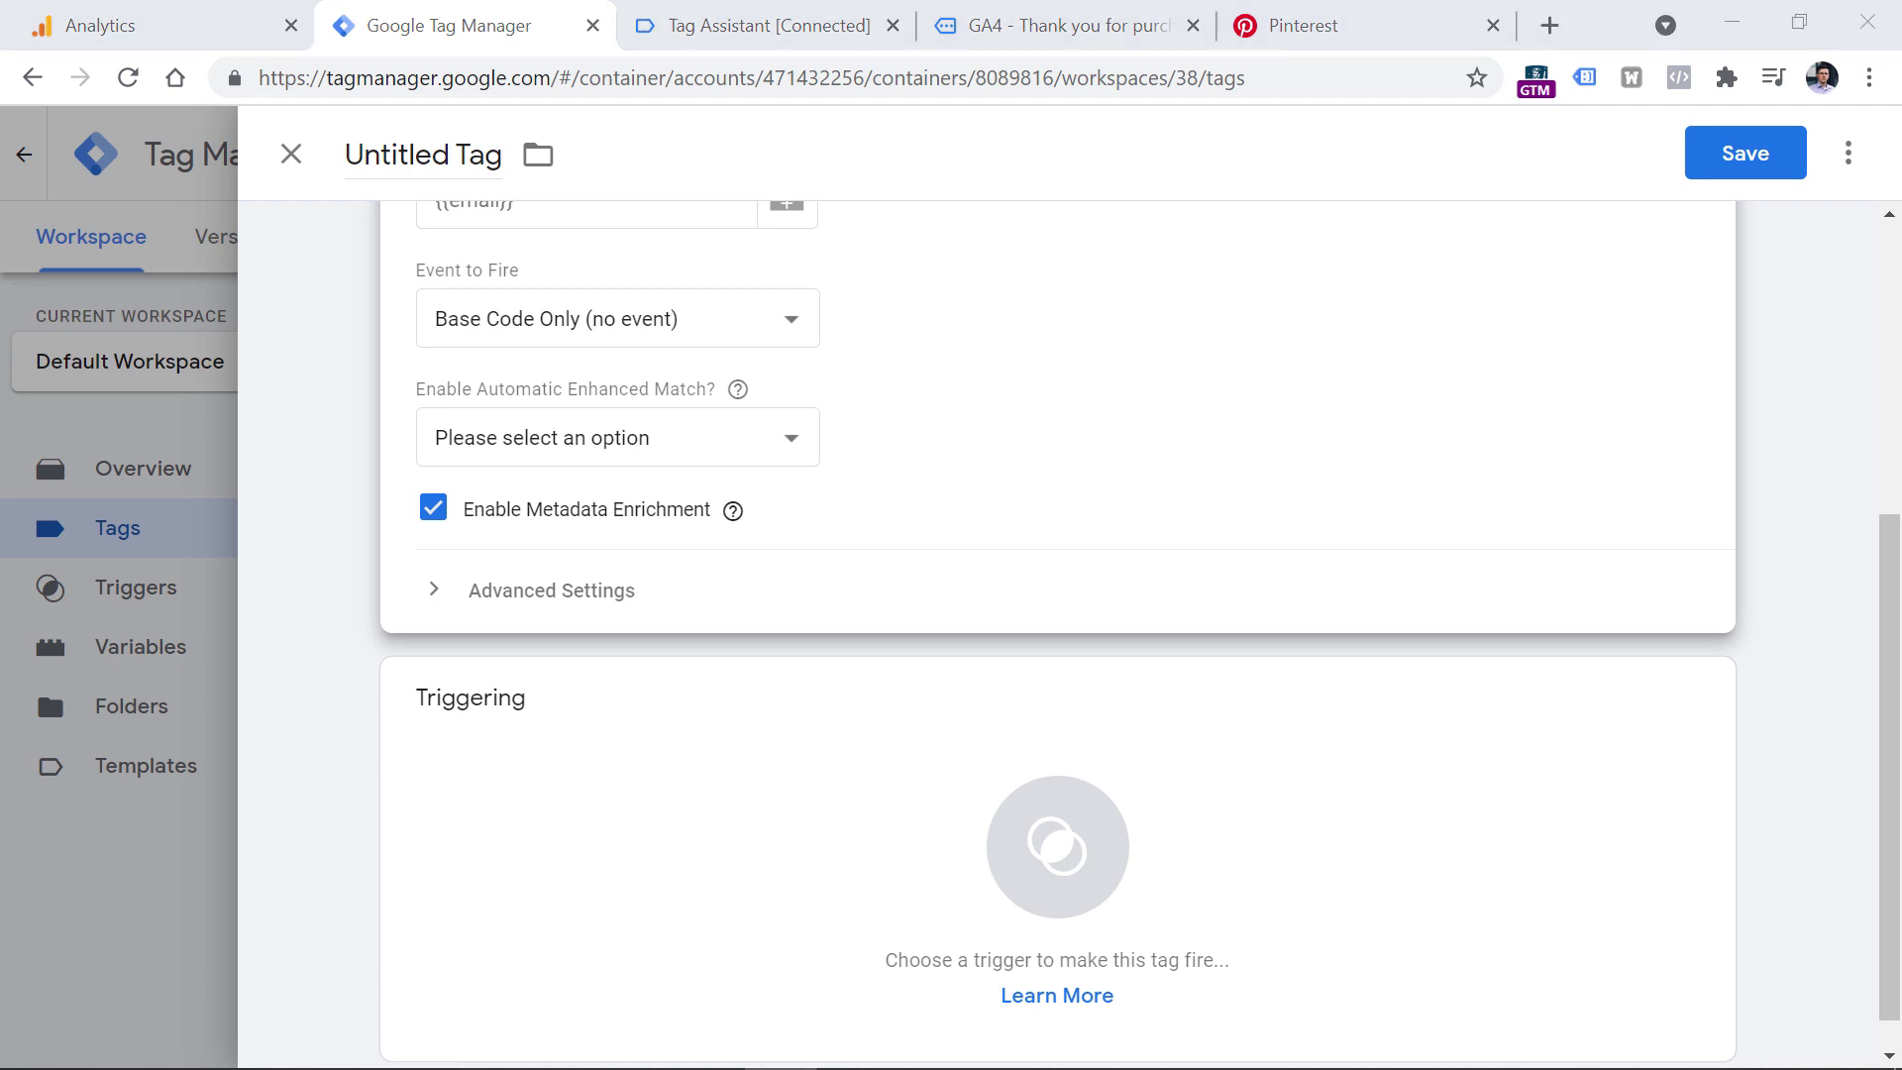
Step: Set the tag to fire on All Pages and rename it 'Pinterest - base code'
click(608, 776)
click(412, 288)
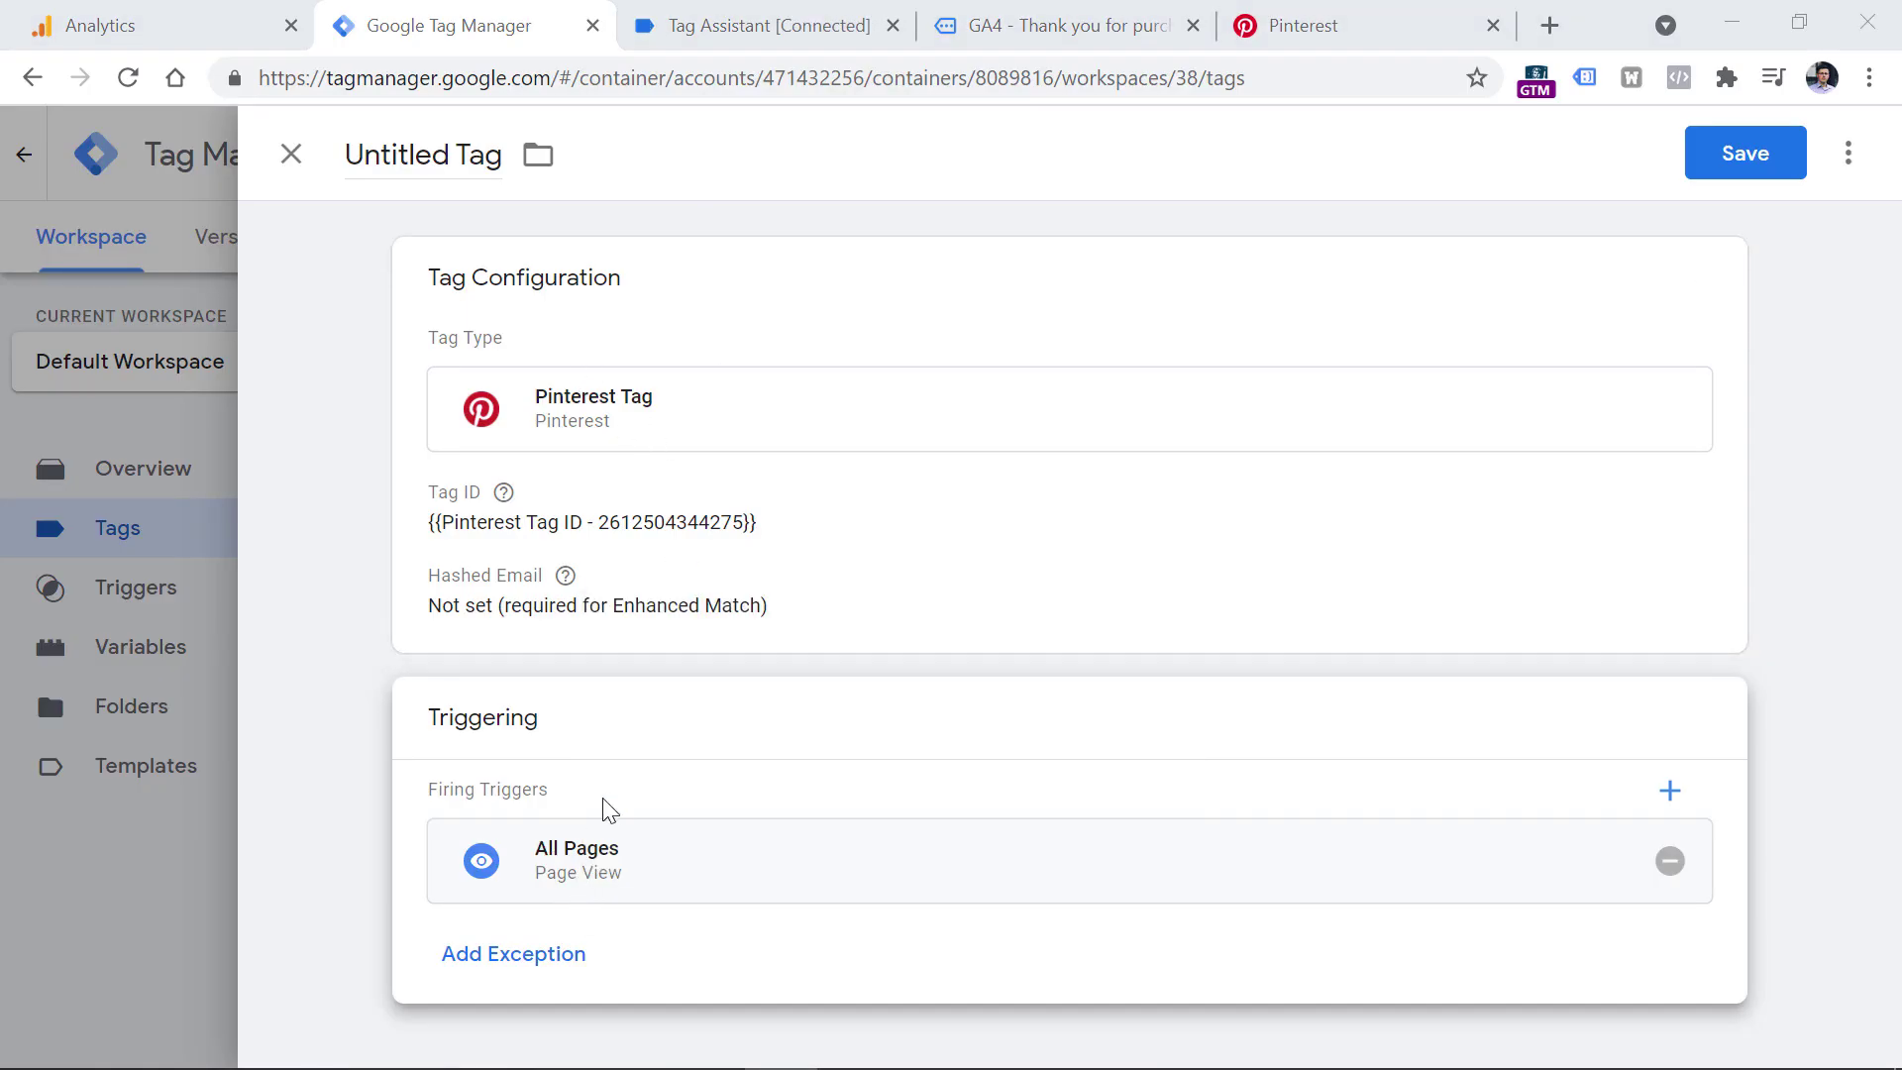
click(433, 137)
text(Pinte)
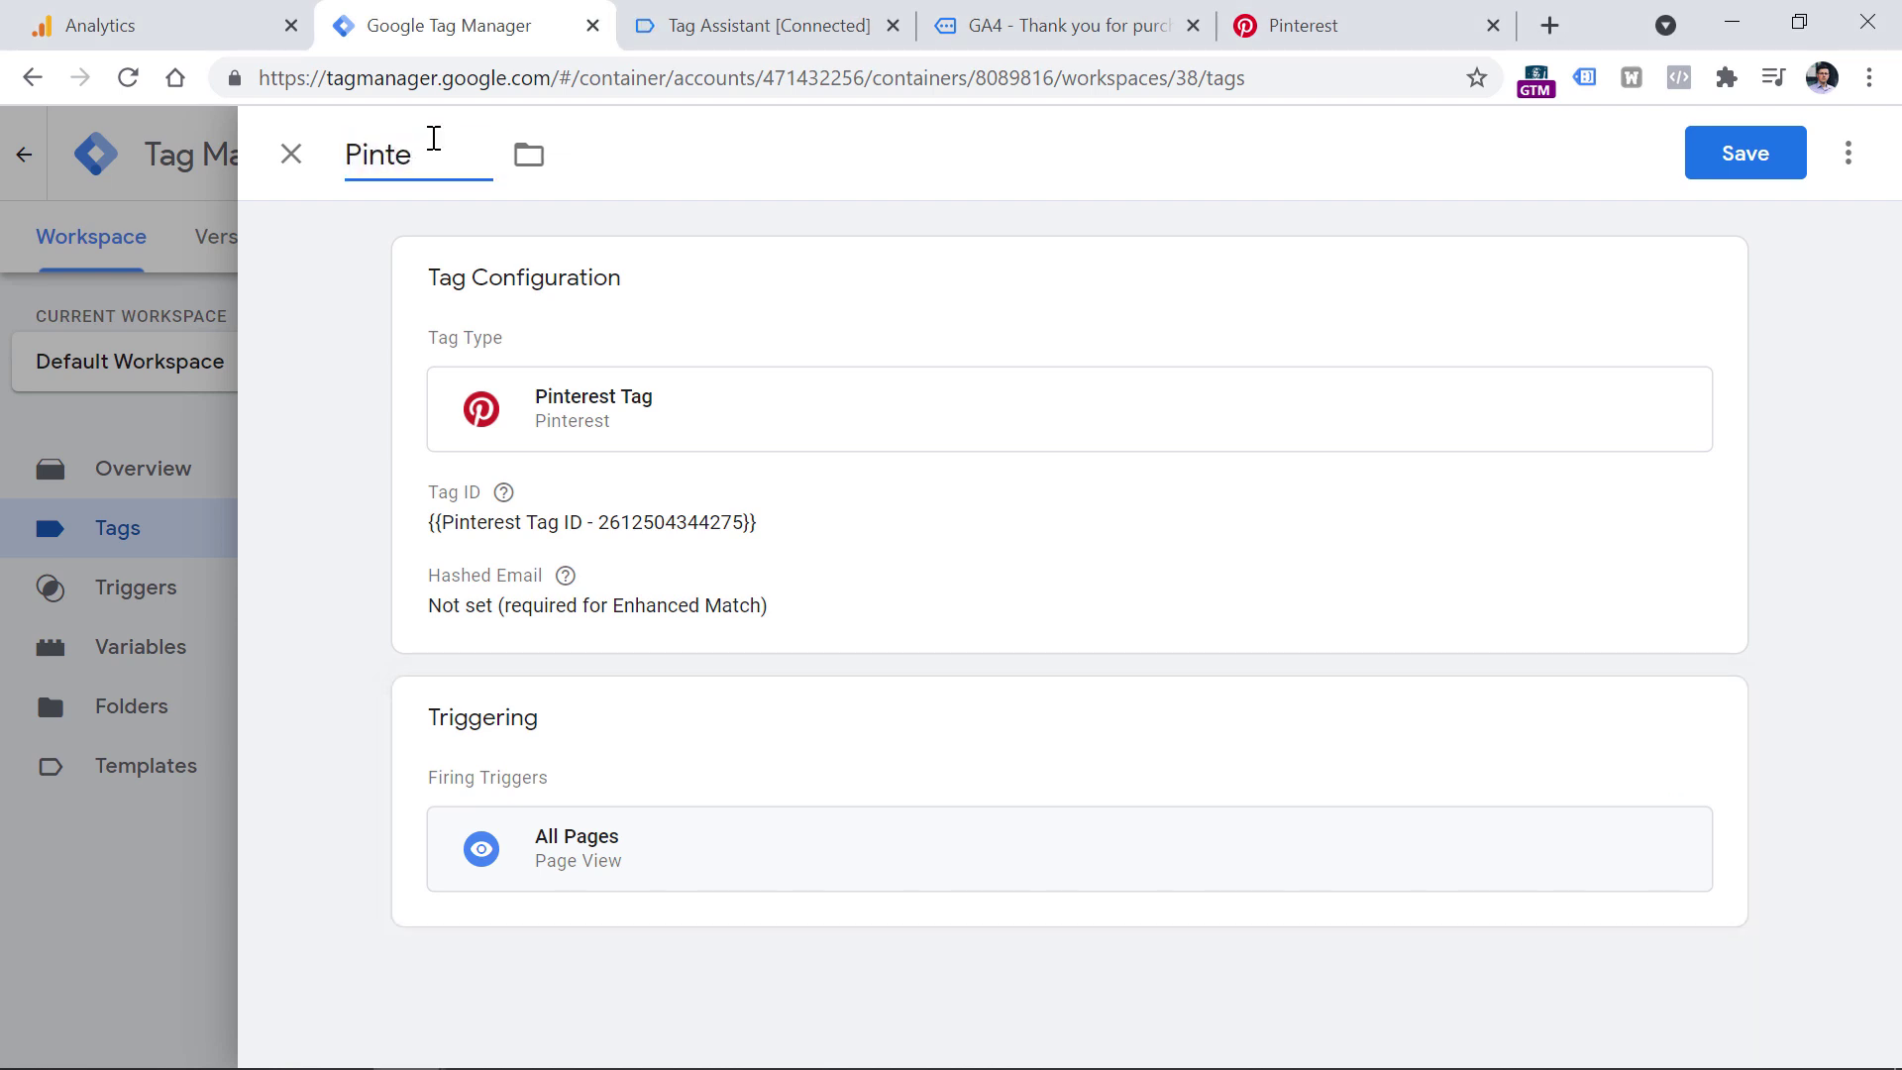
text(rest - base code)
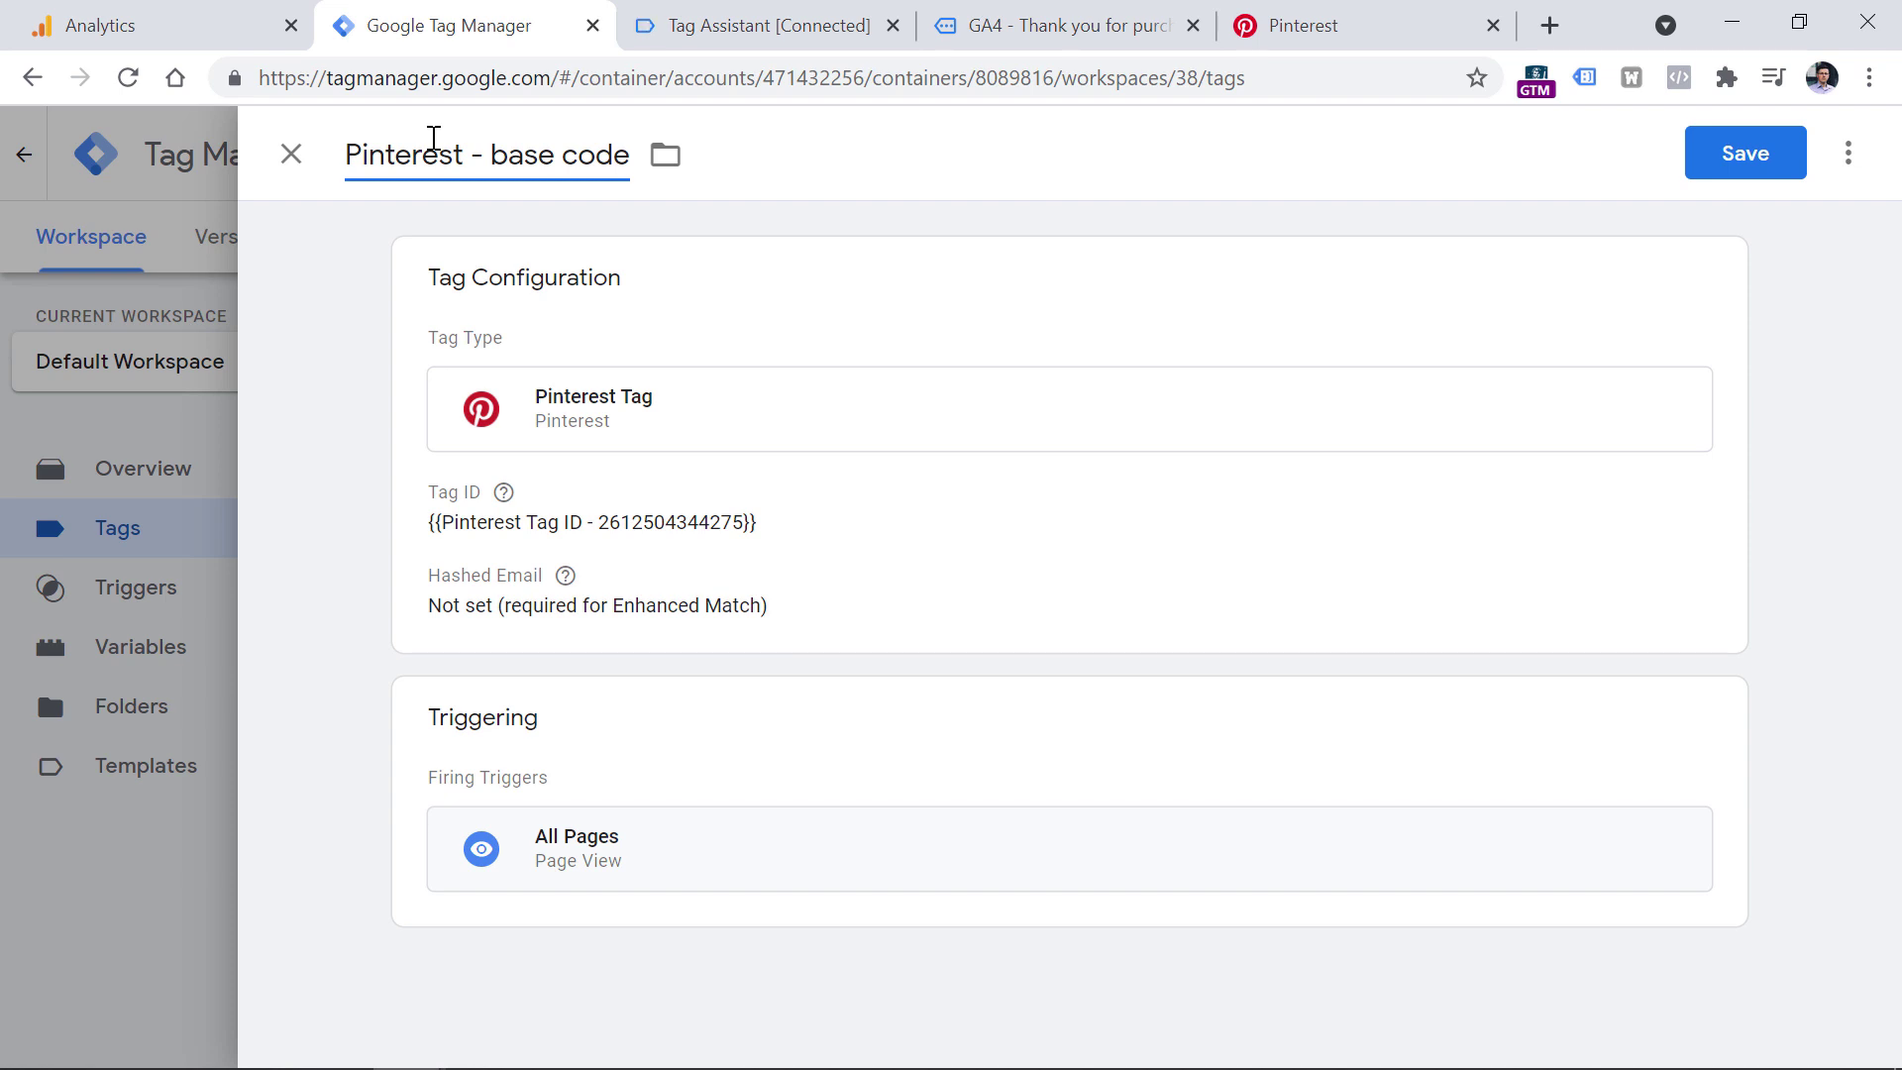
key(Return)
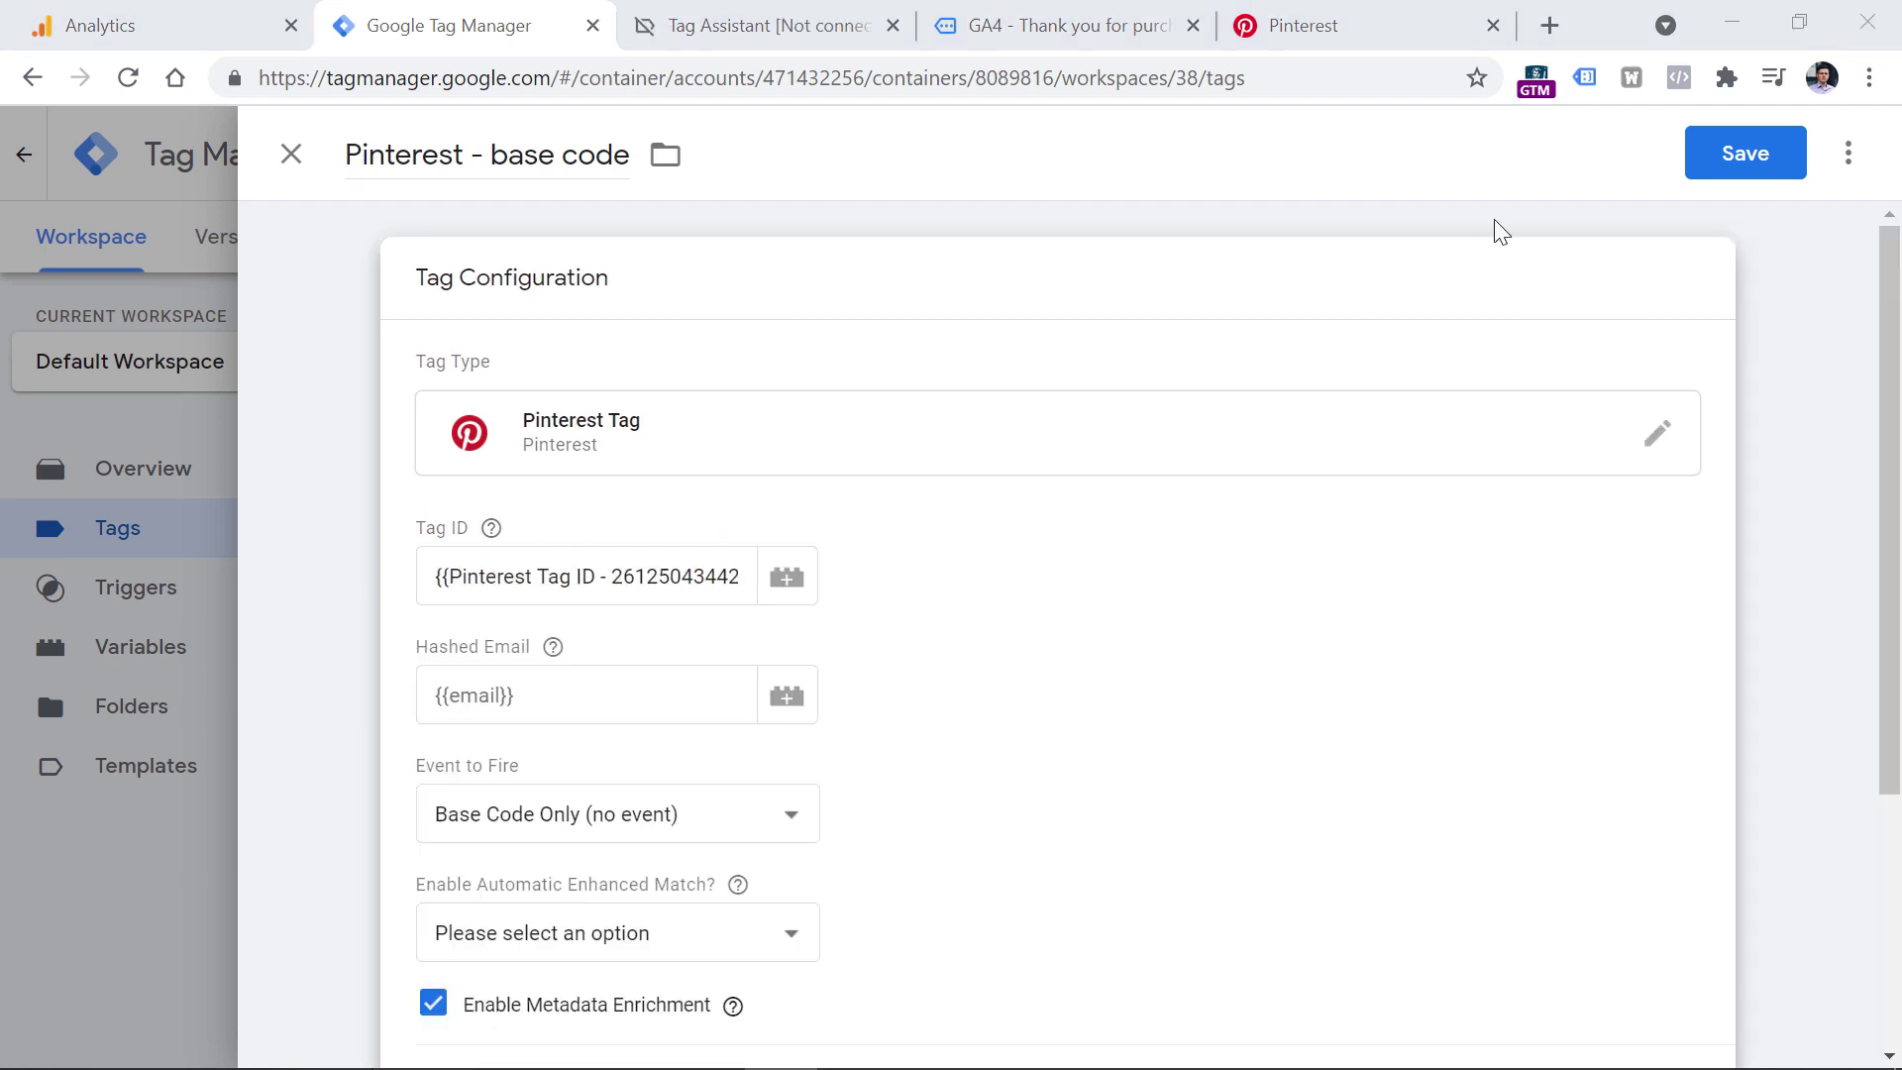
Step: Set Enable Automatic Enhanced Match to No and save the Pinterest - base code tag
click(1736, 152)
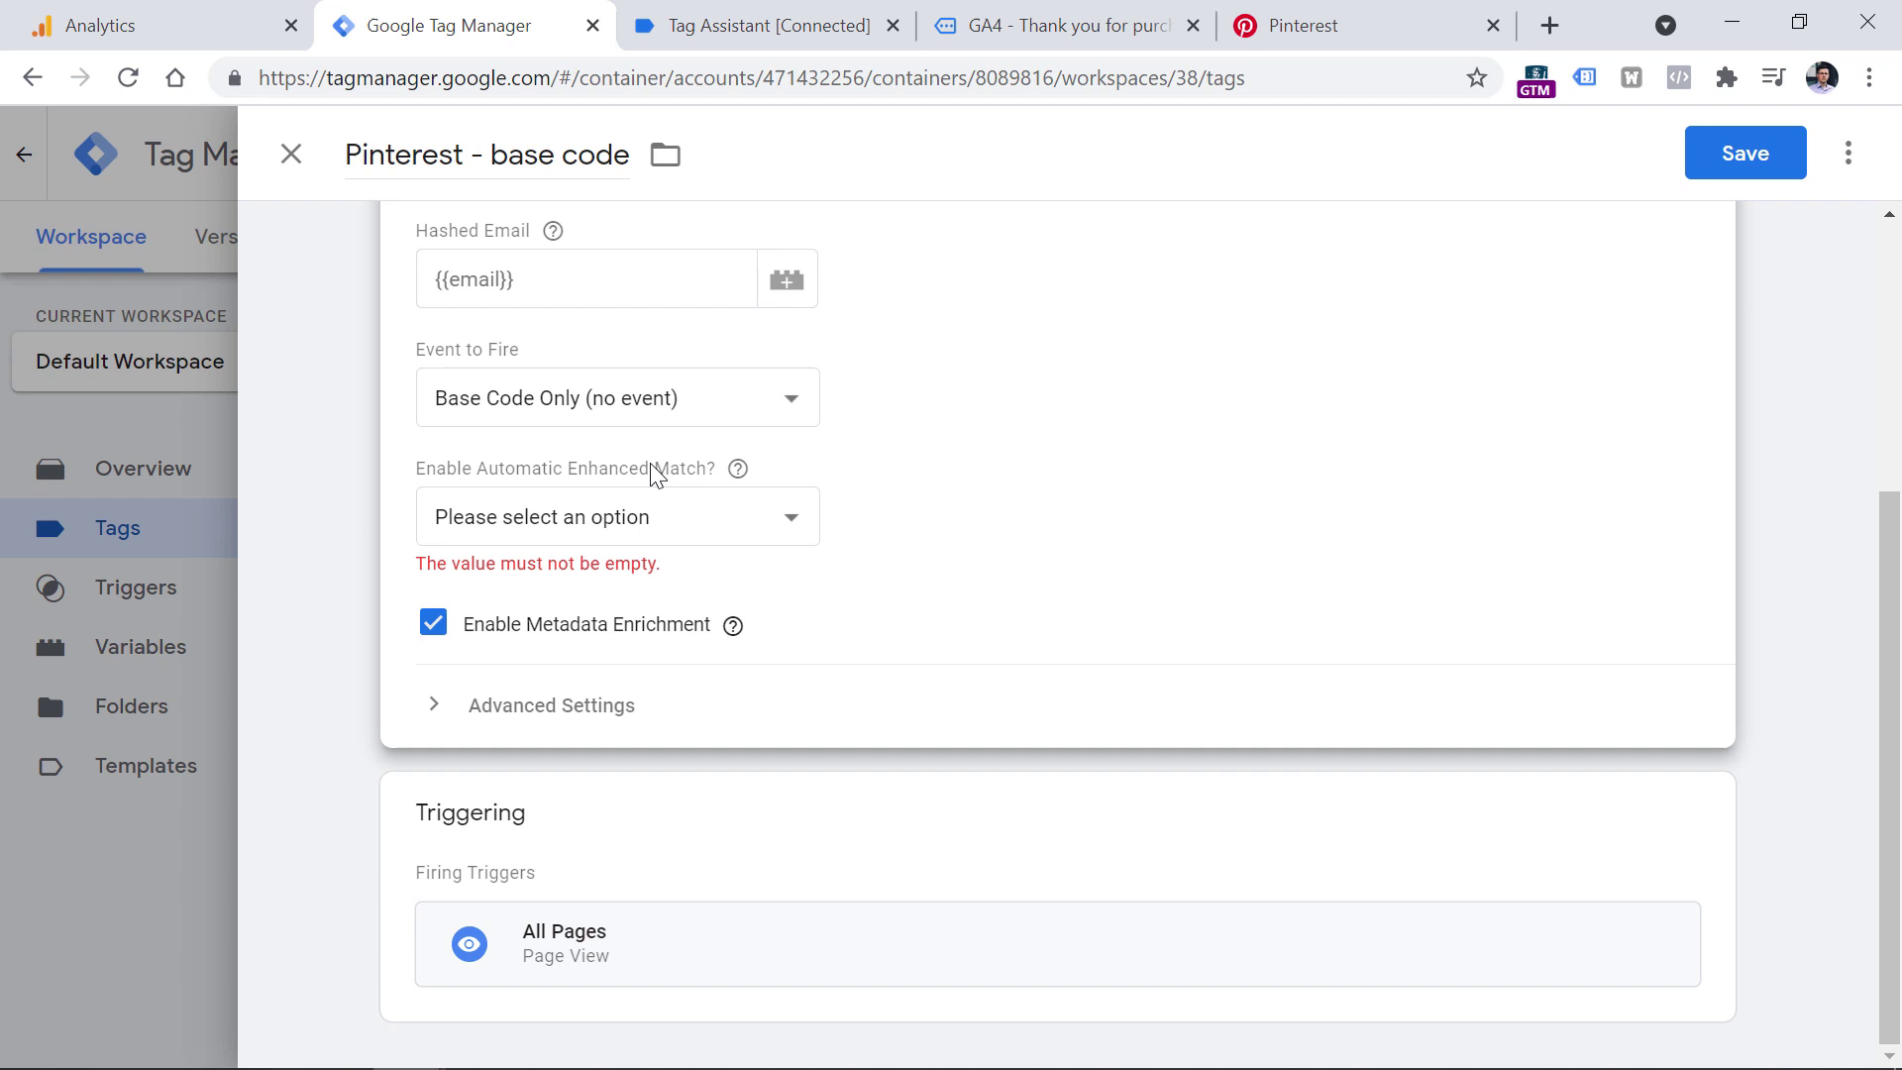
click(599, 515)
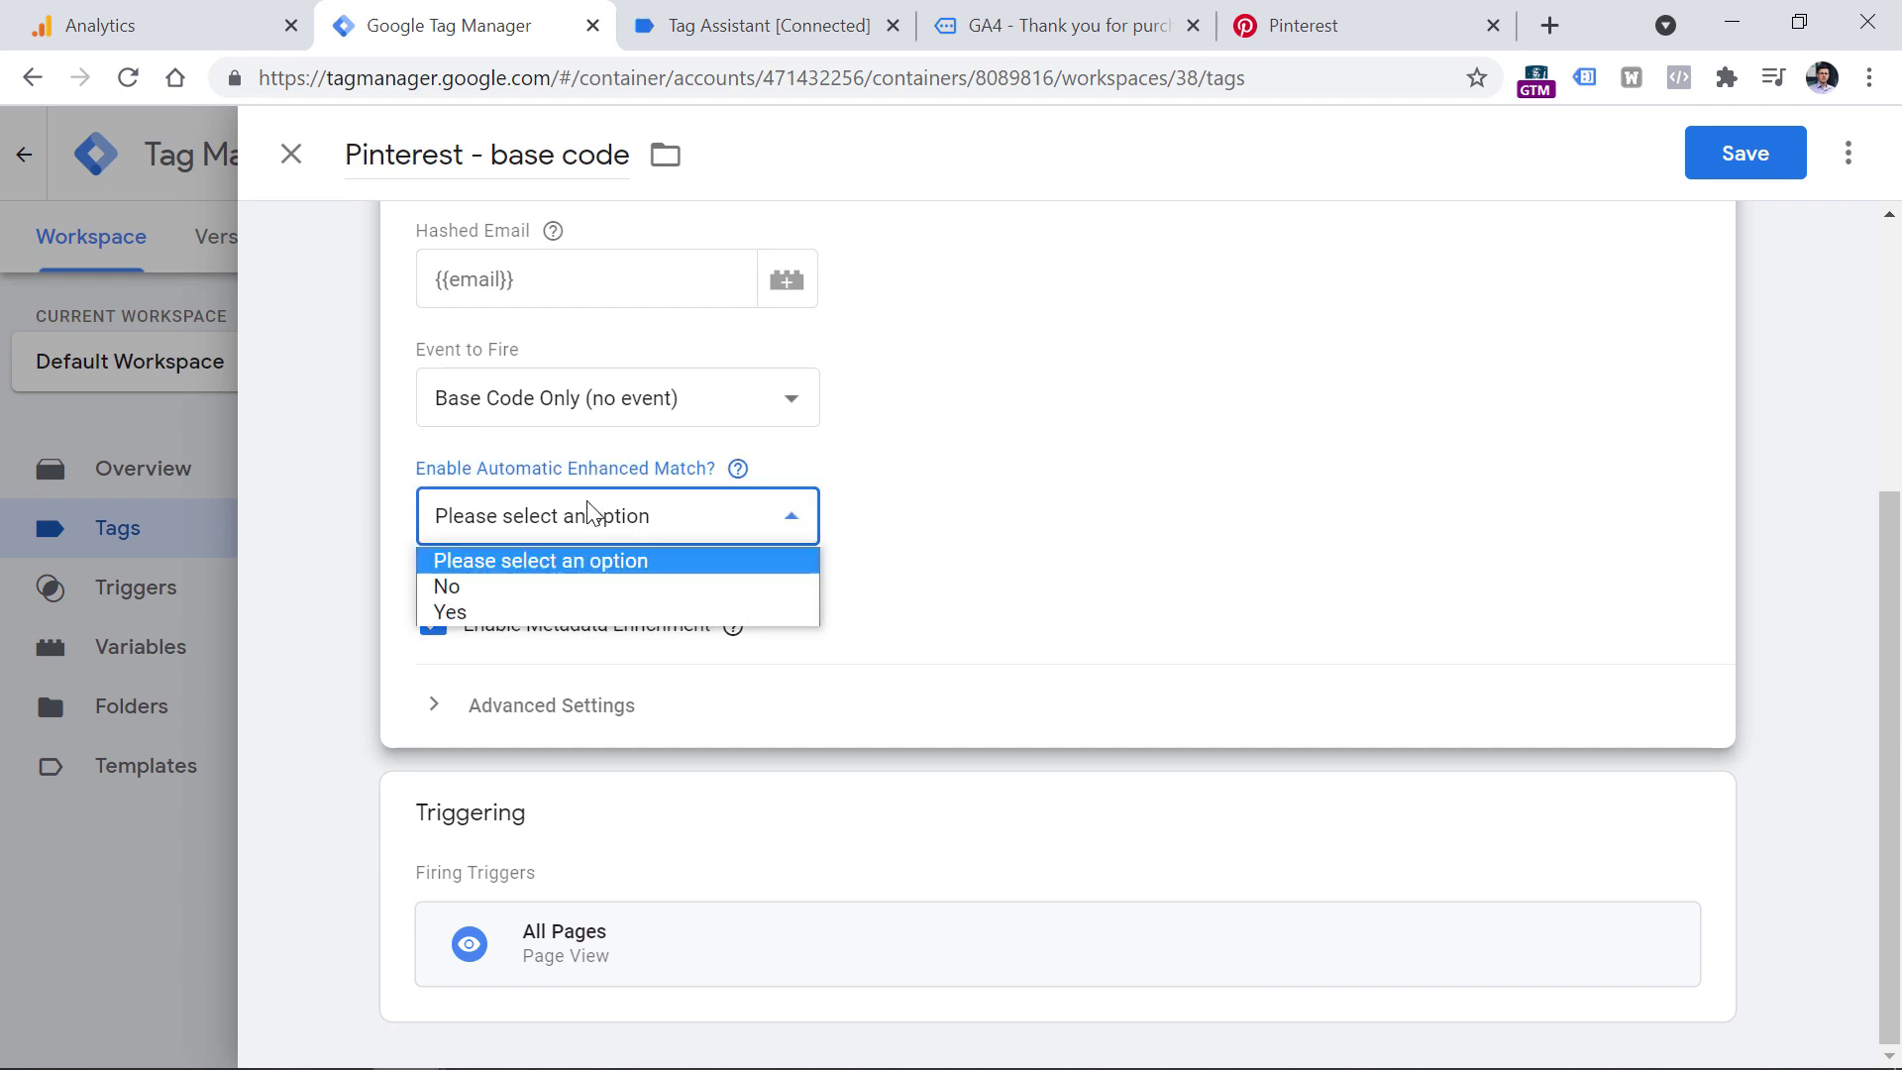
click(492, 587)
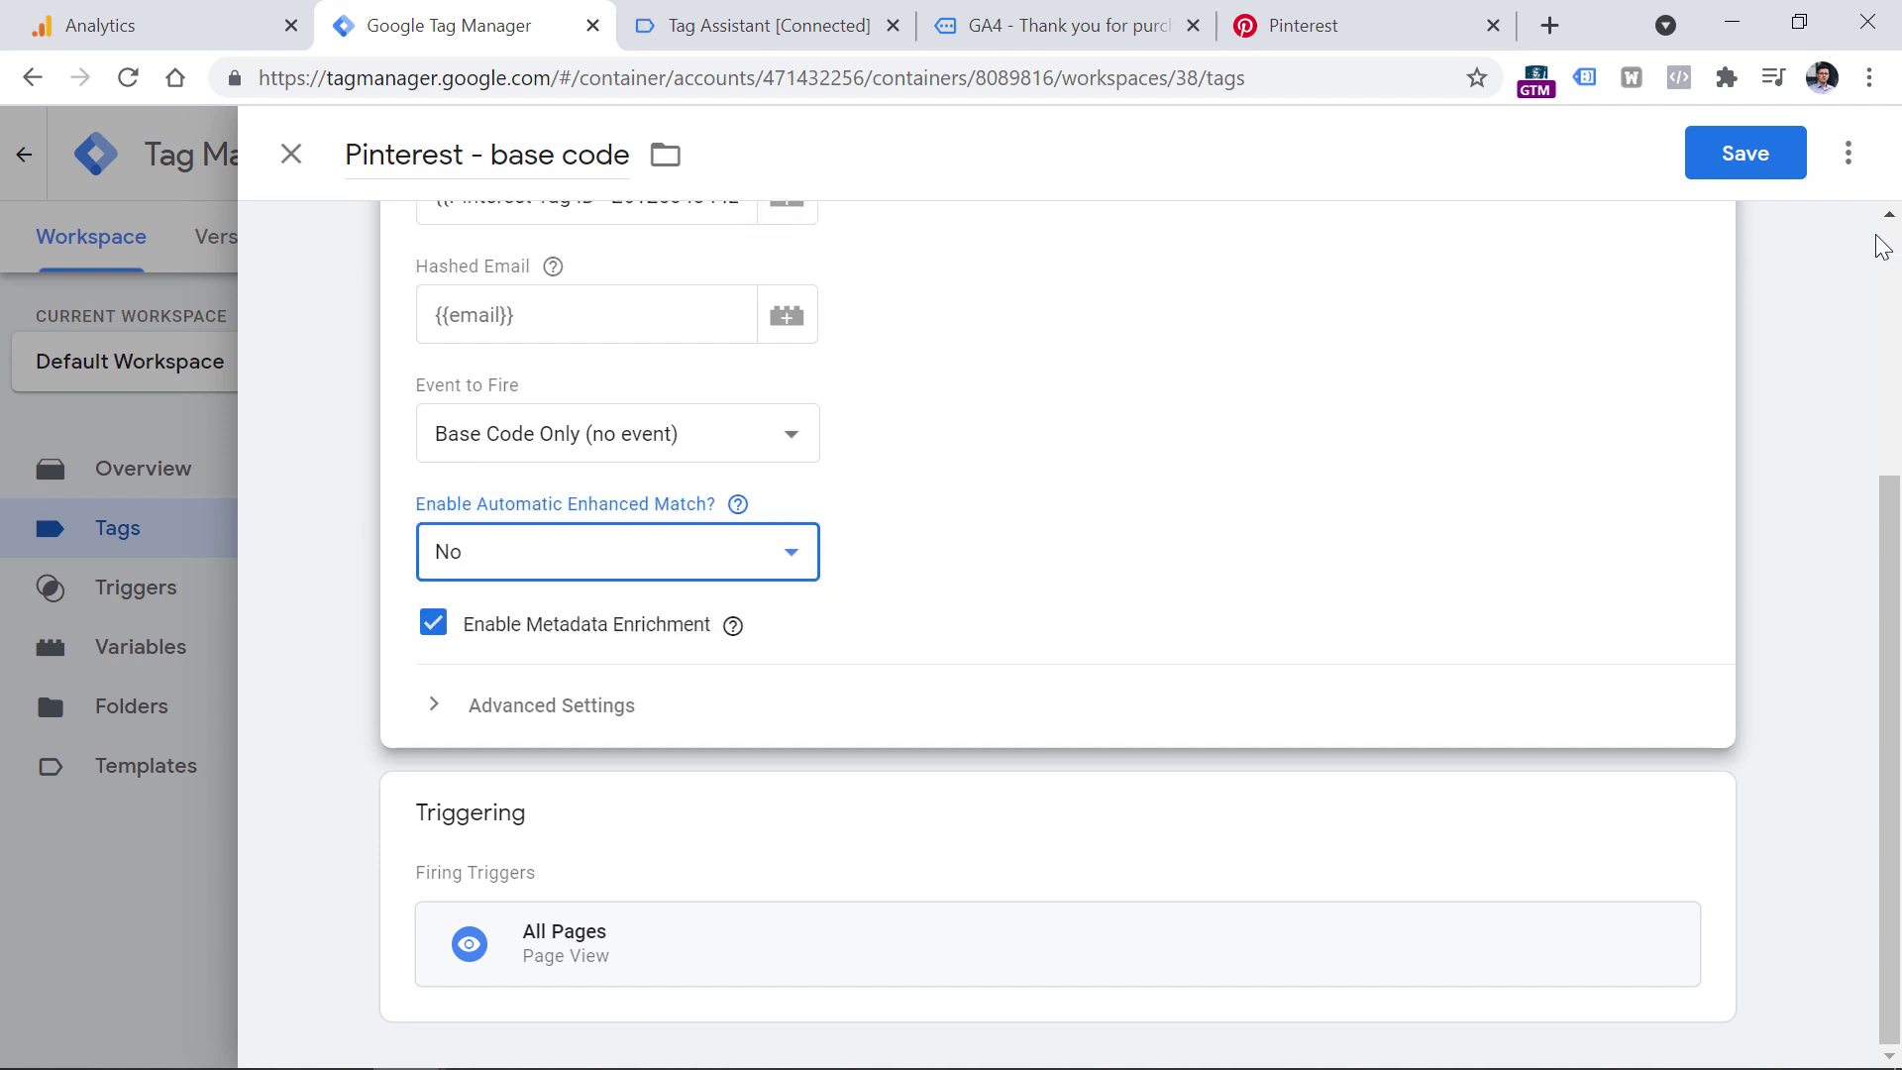
click(1748, 157)
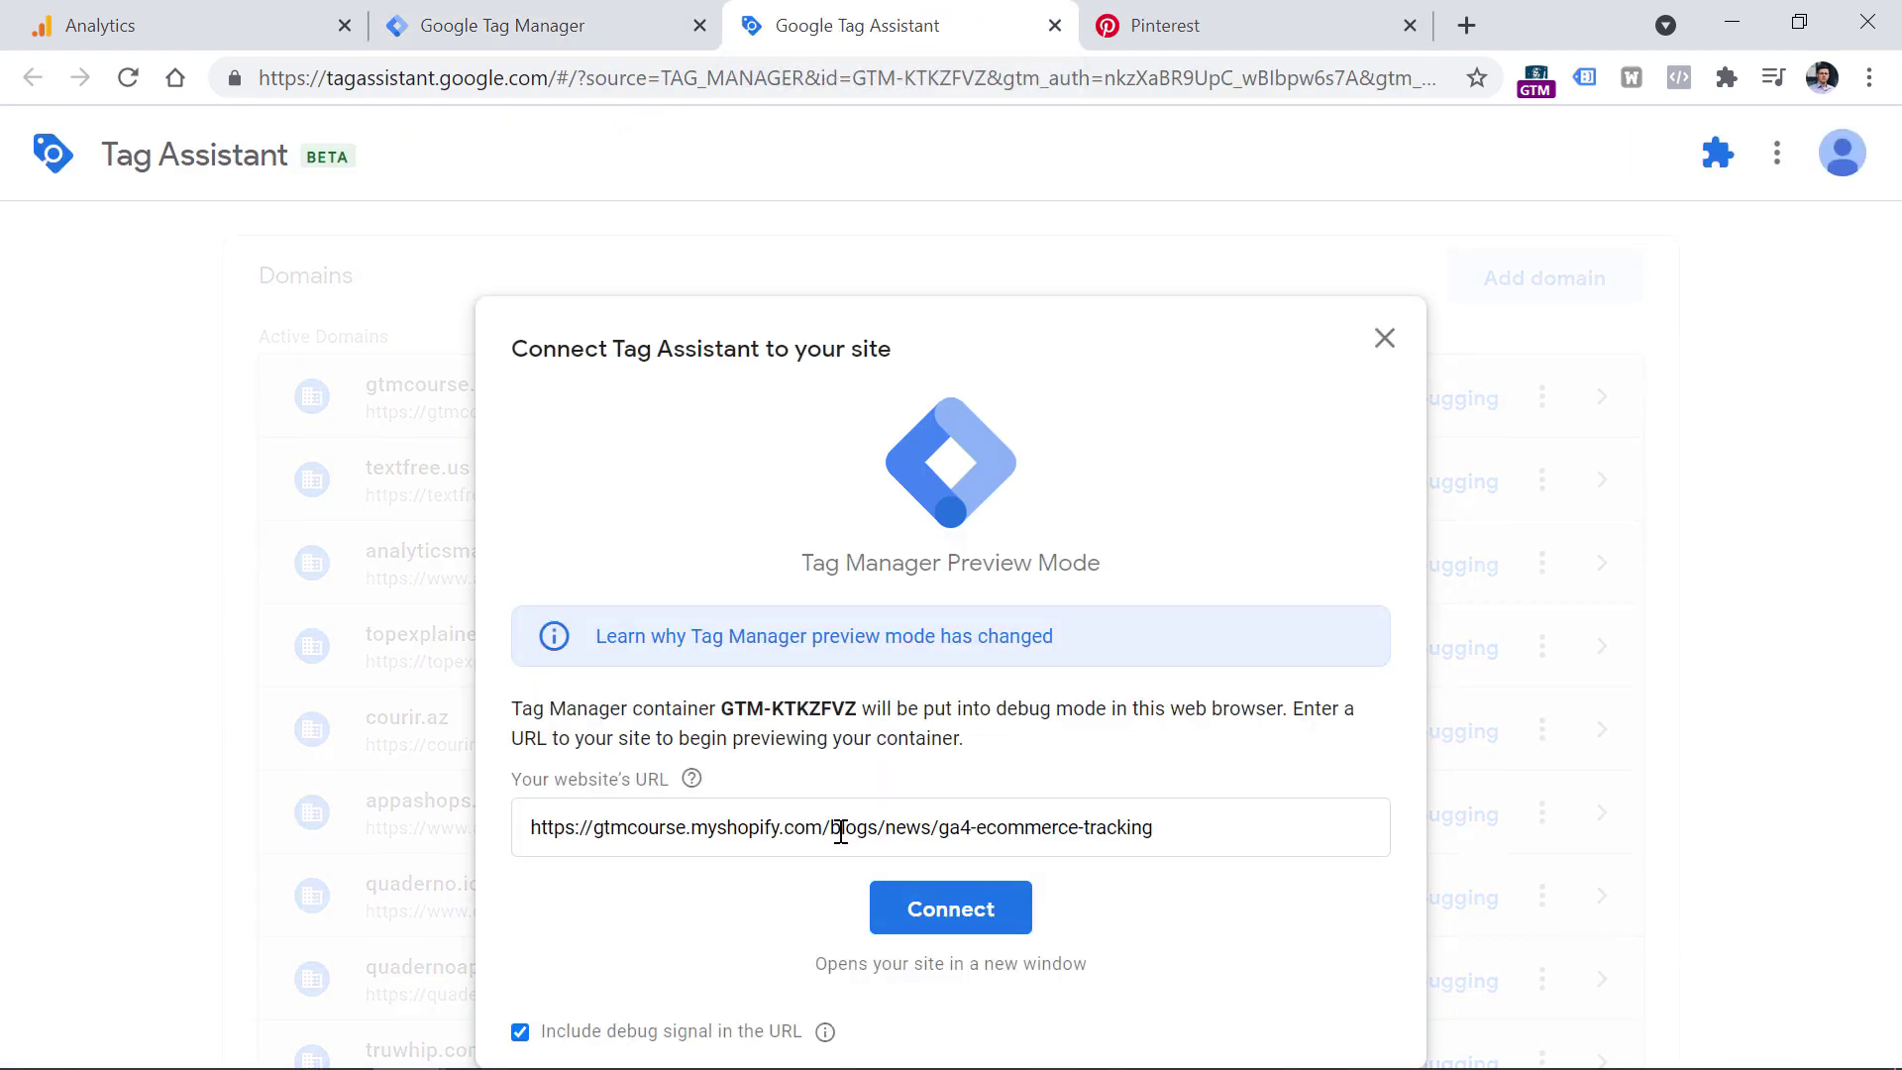
drag(872, 830, 1585, 841)
key(BackSpace)
key(BackSpace)
key(BackSpace)
key(BackSpace)
key(BackSpace)
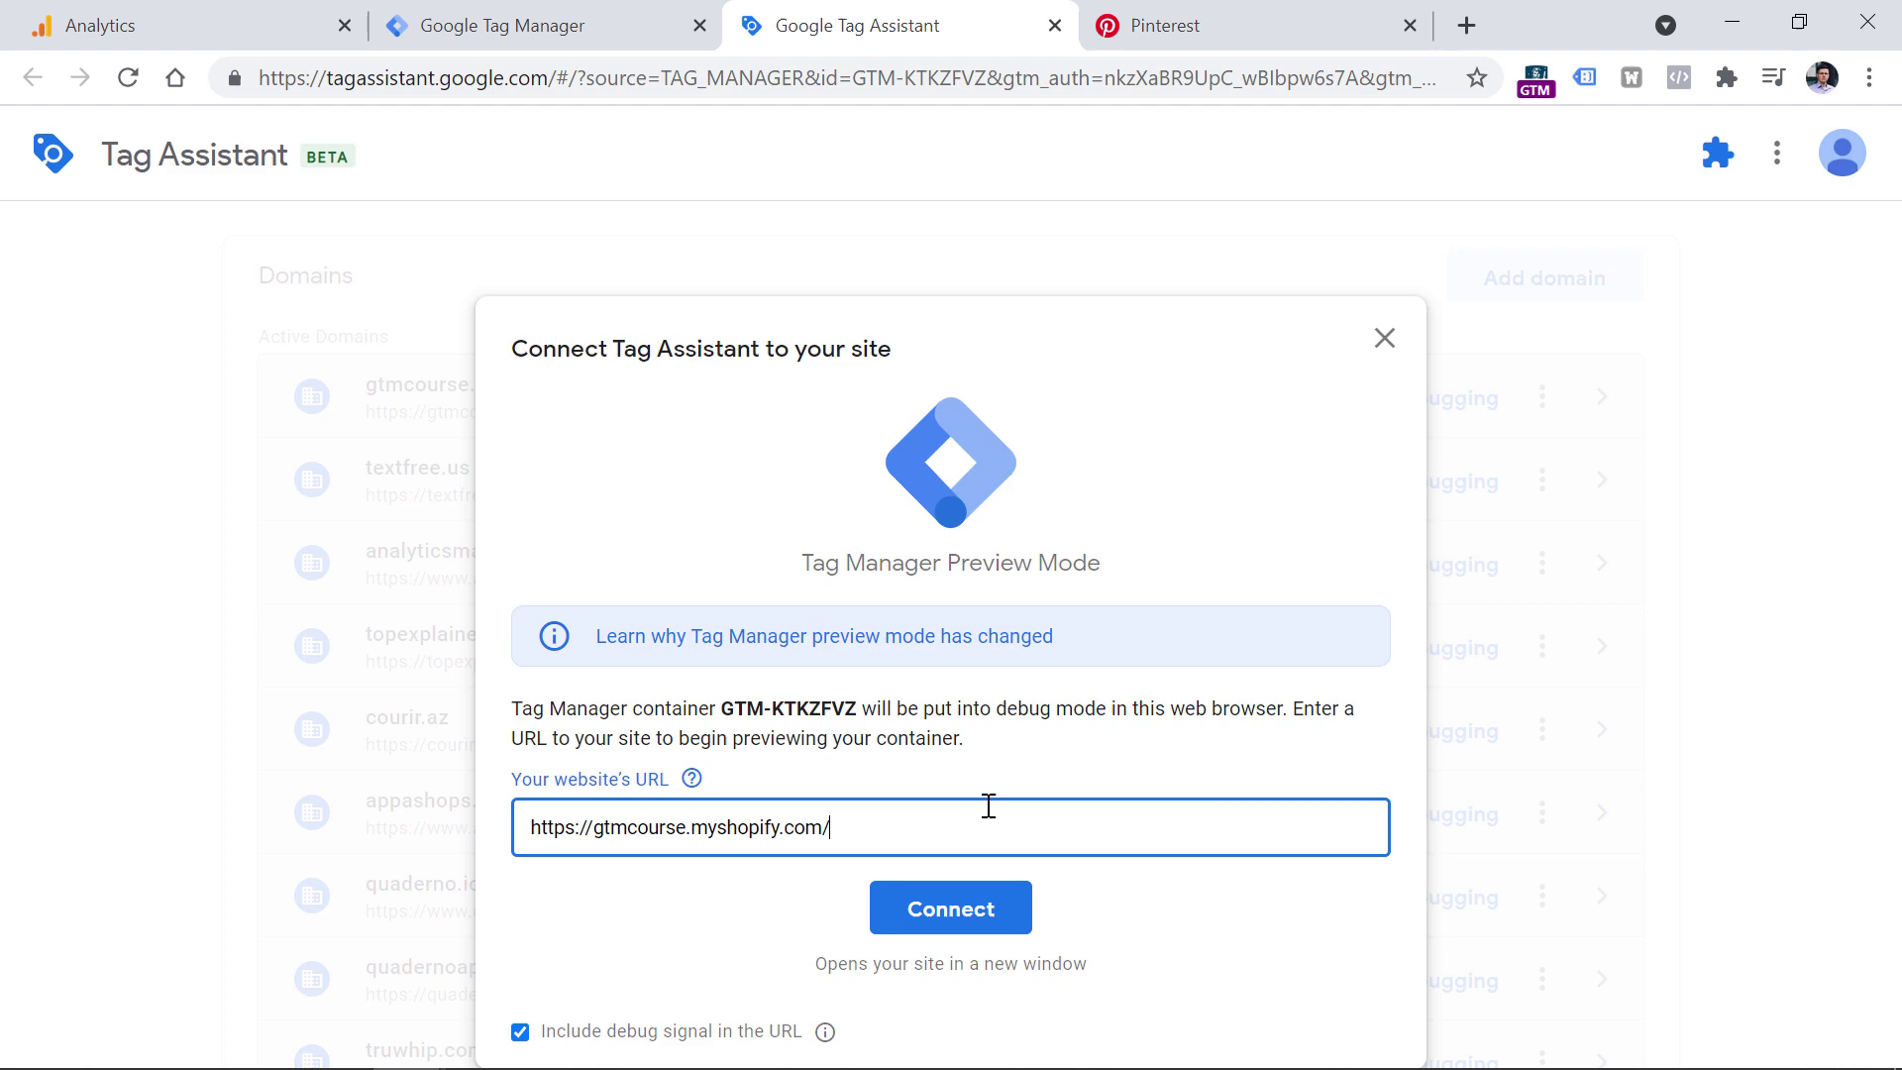
click(970, 915)
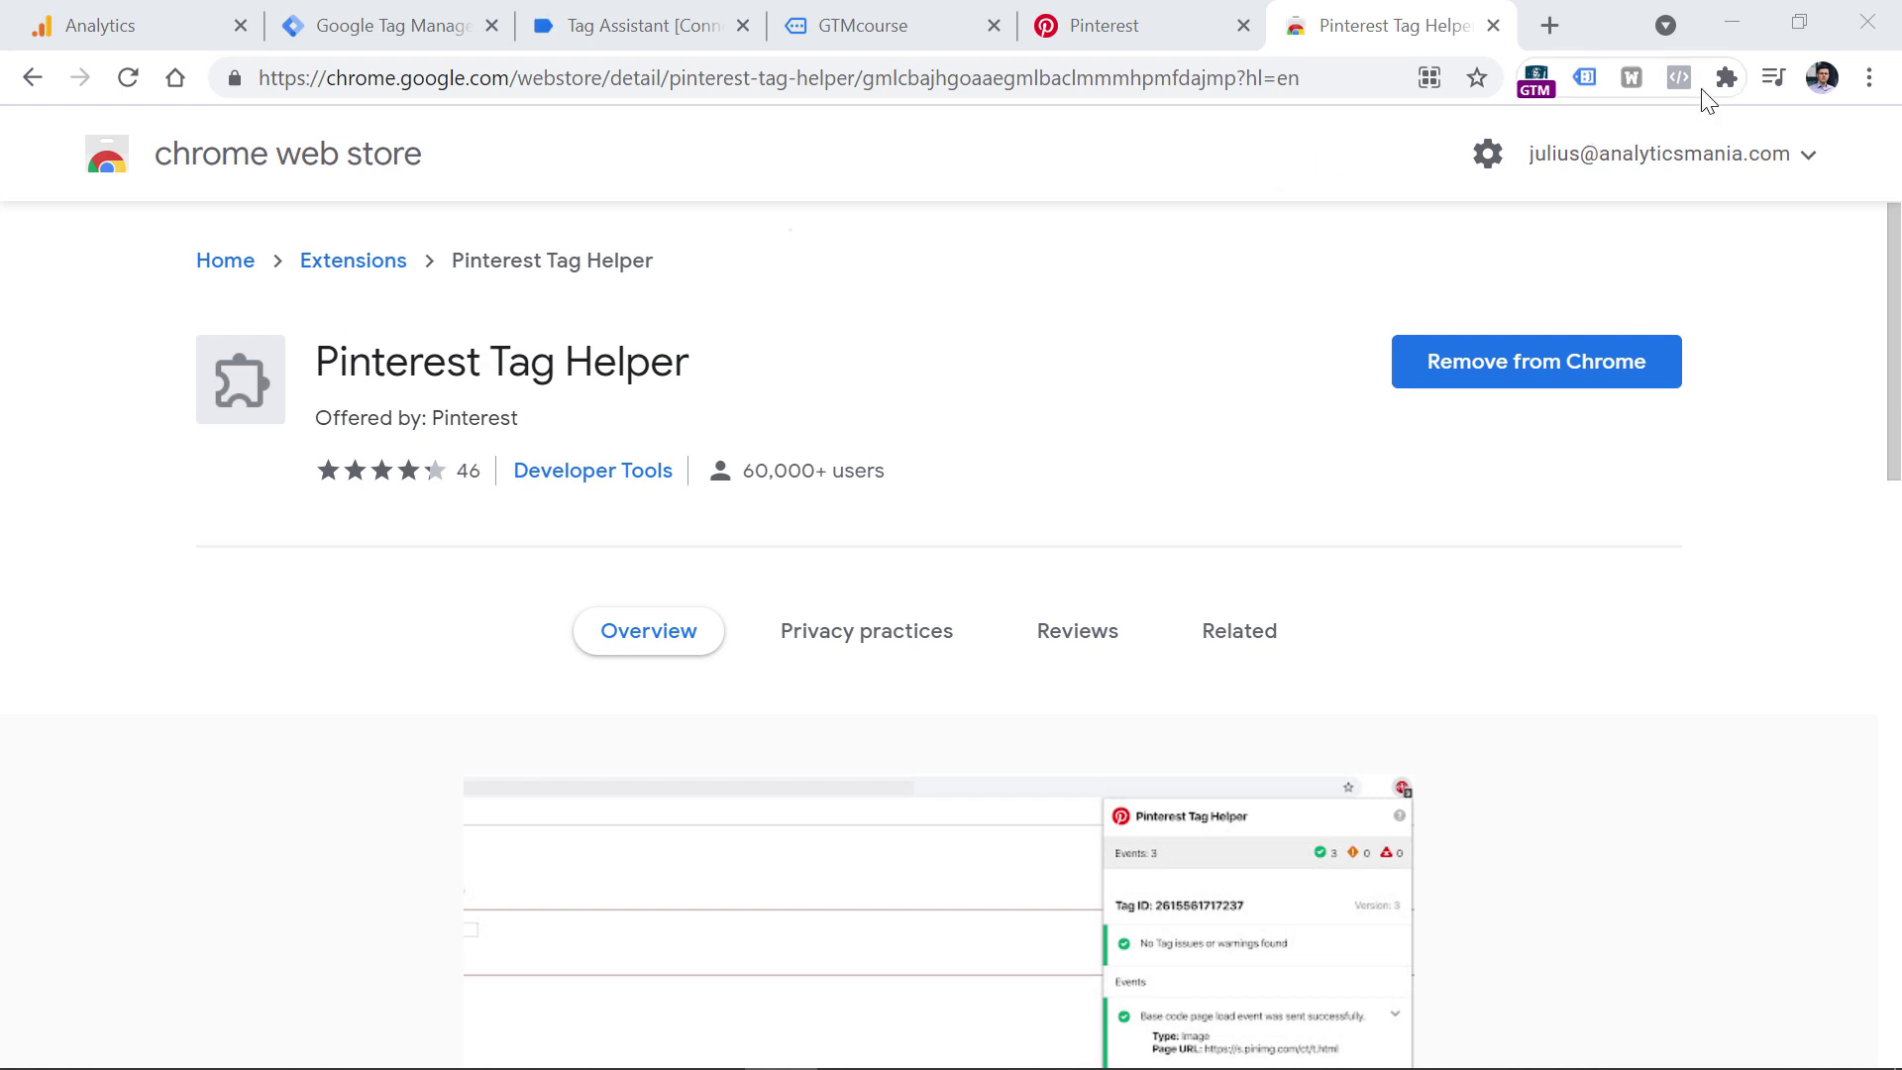
Step: Pin the Pinterest Tag Helper extension to the browser toolbar
click(1725, 77)
scroll(1563, 396, down, 5)
scroll(1563, 390, down, 3)
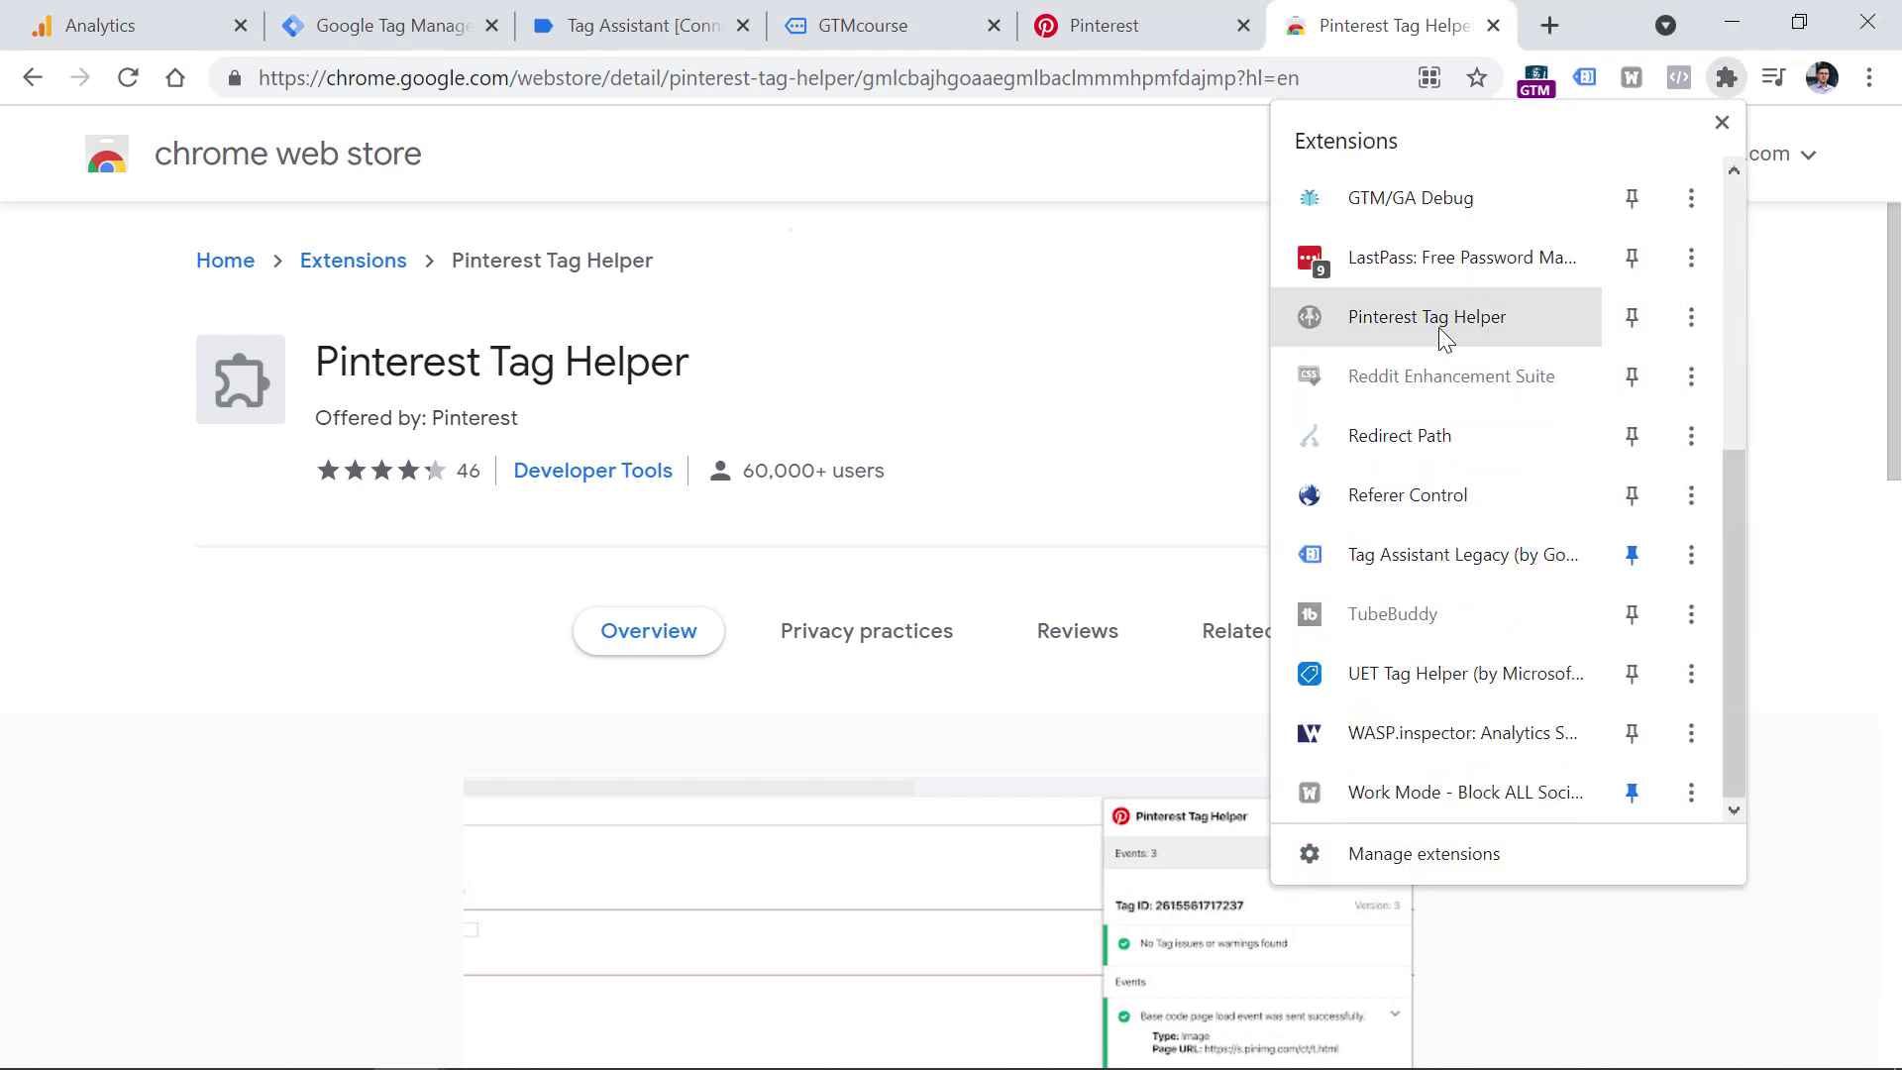
click(1630, 317)
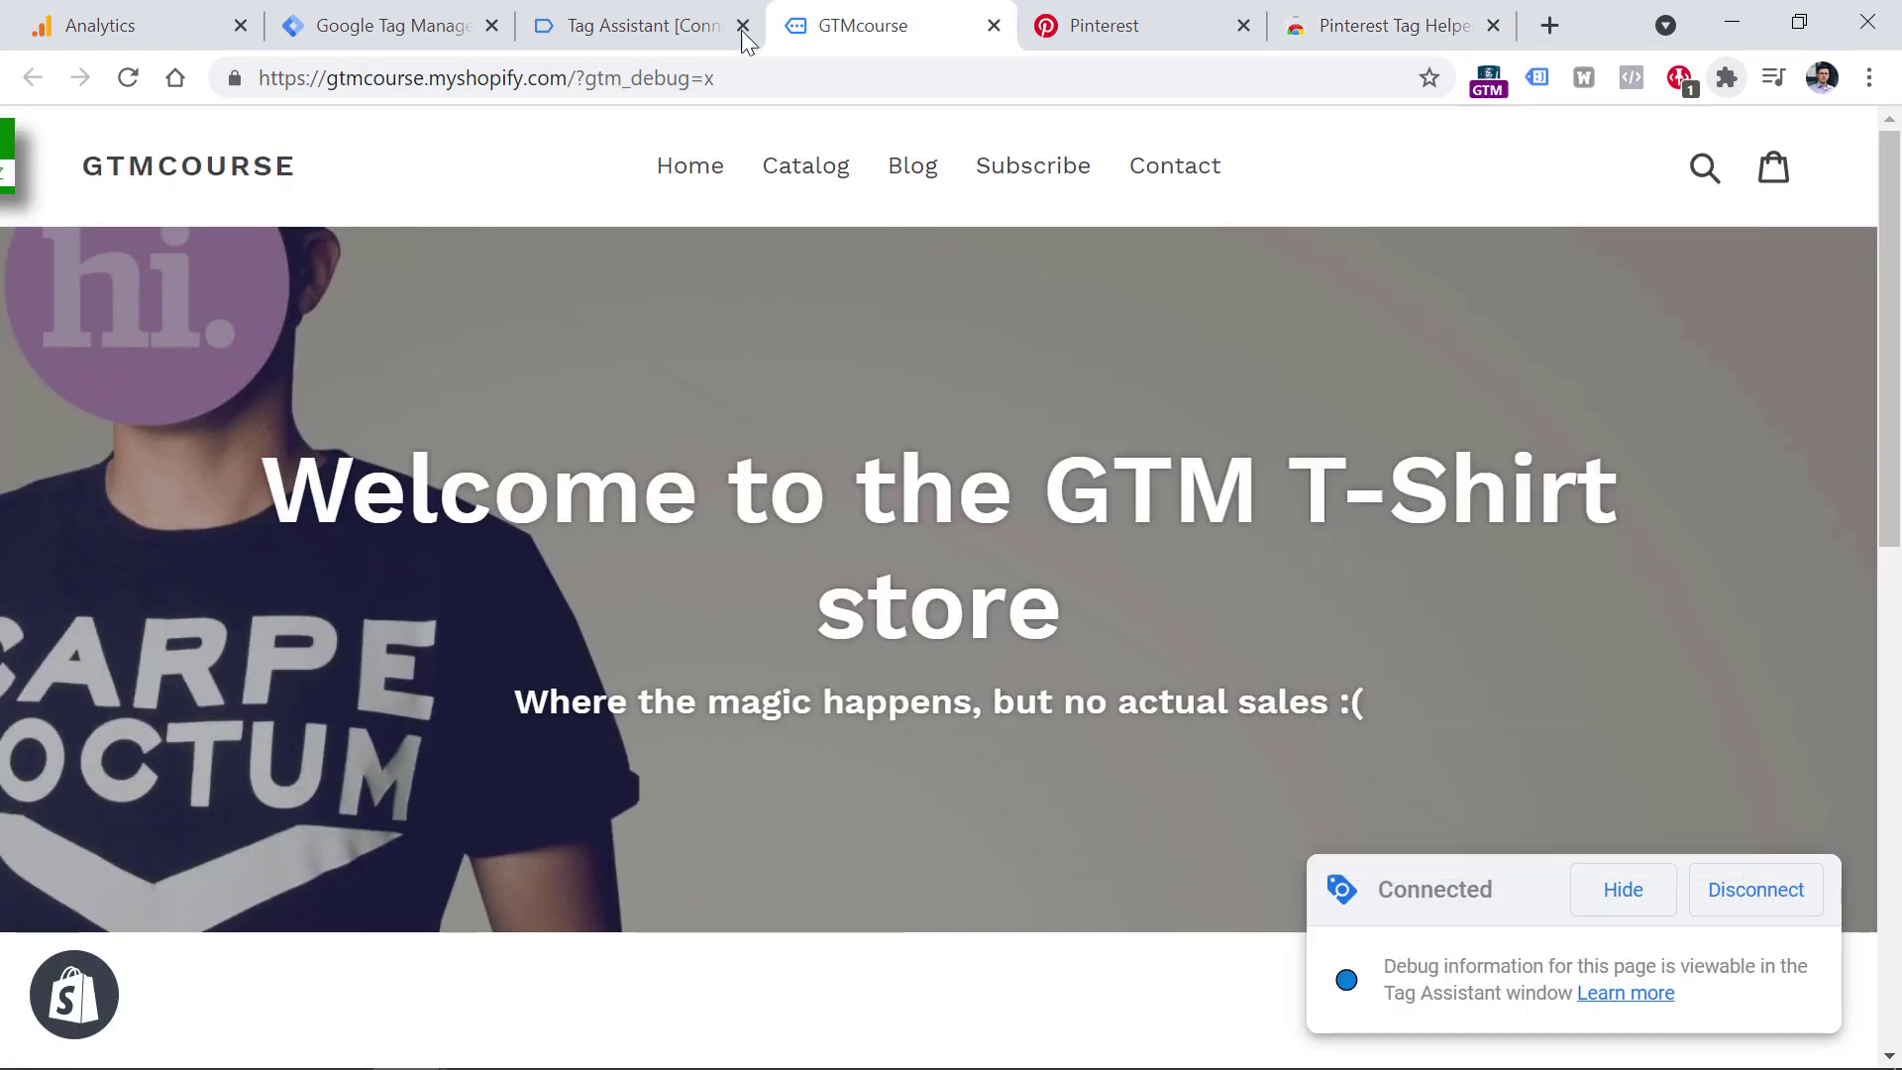
click(862, 25)
click(123, 78)
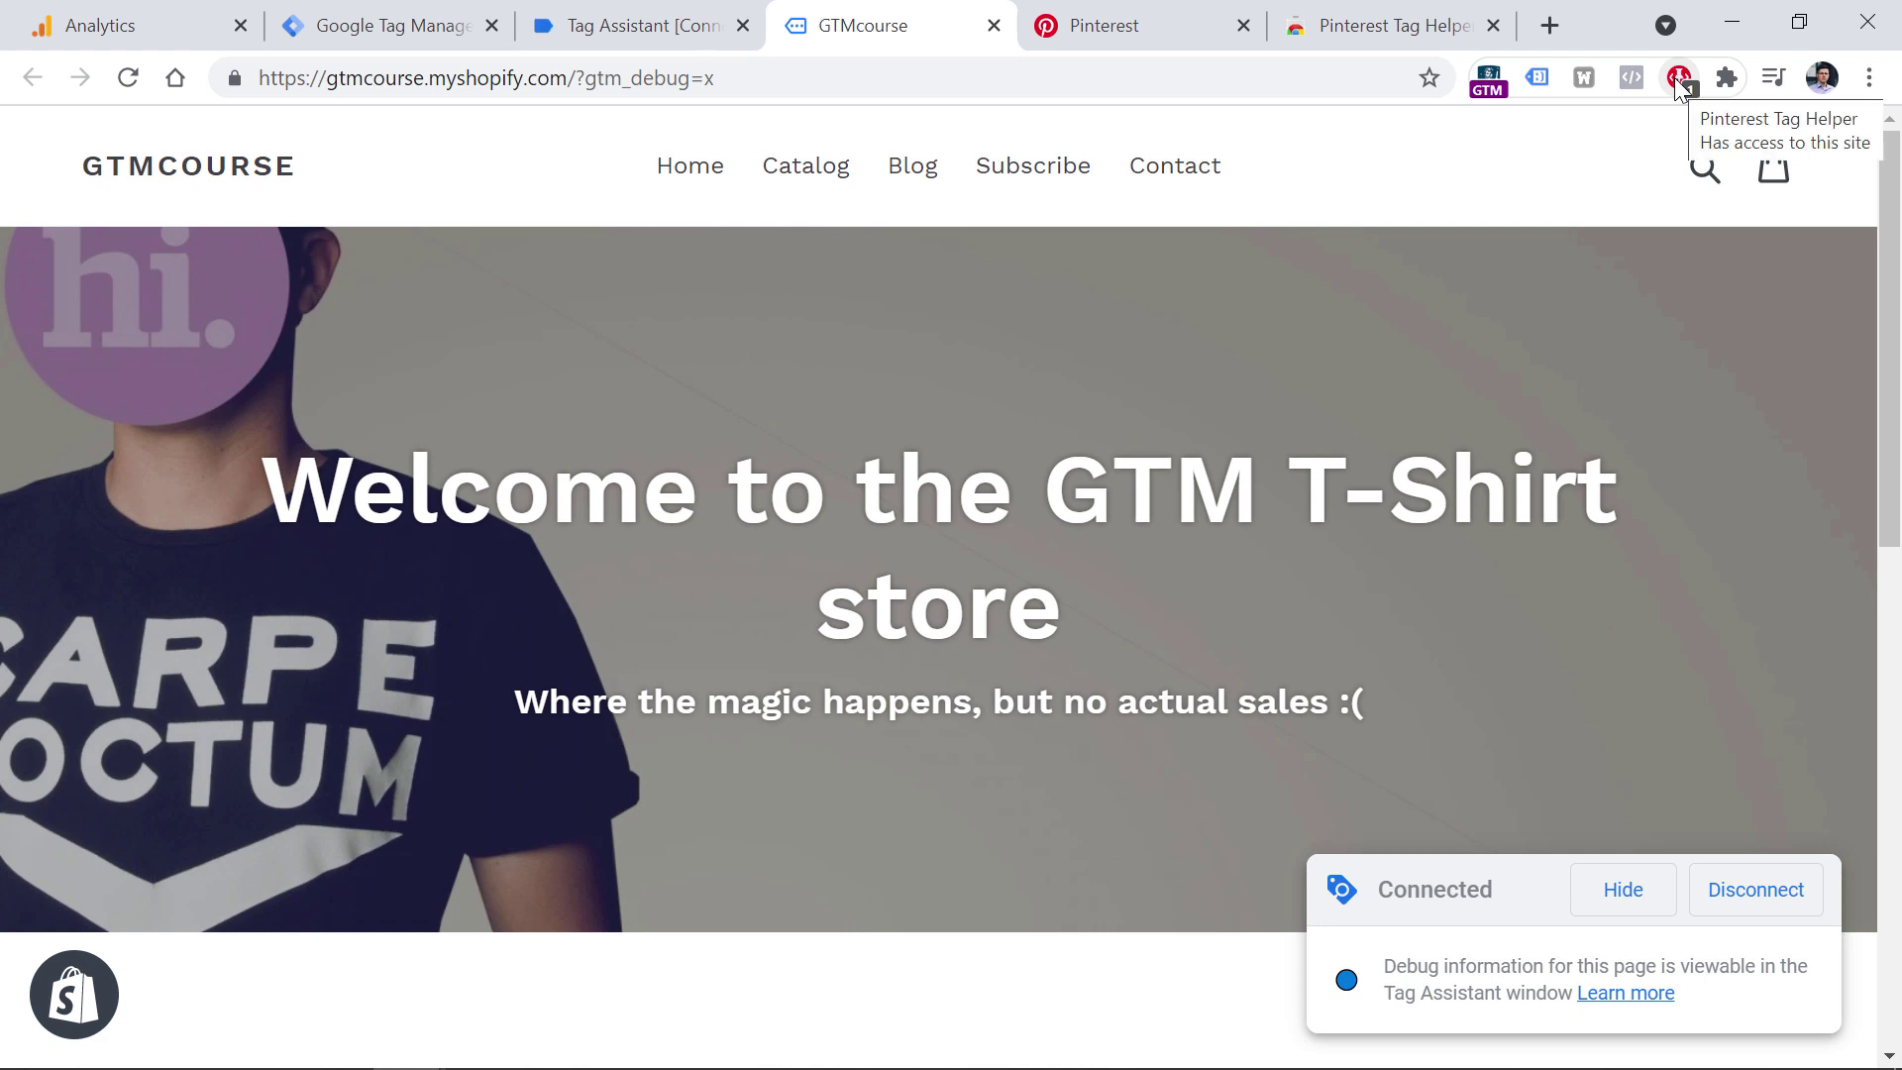
click(1677, 80)
click(1268, 548)
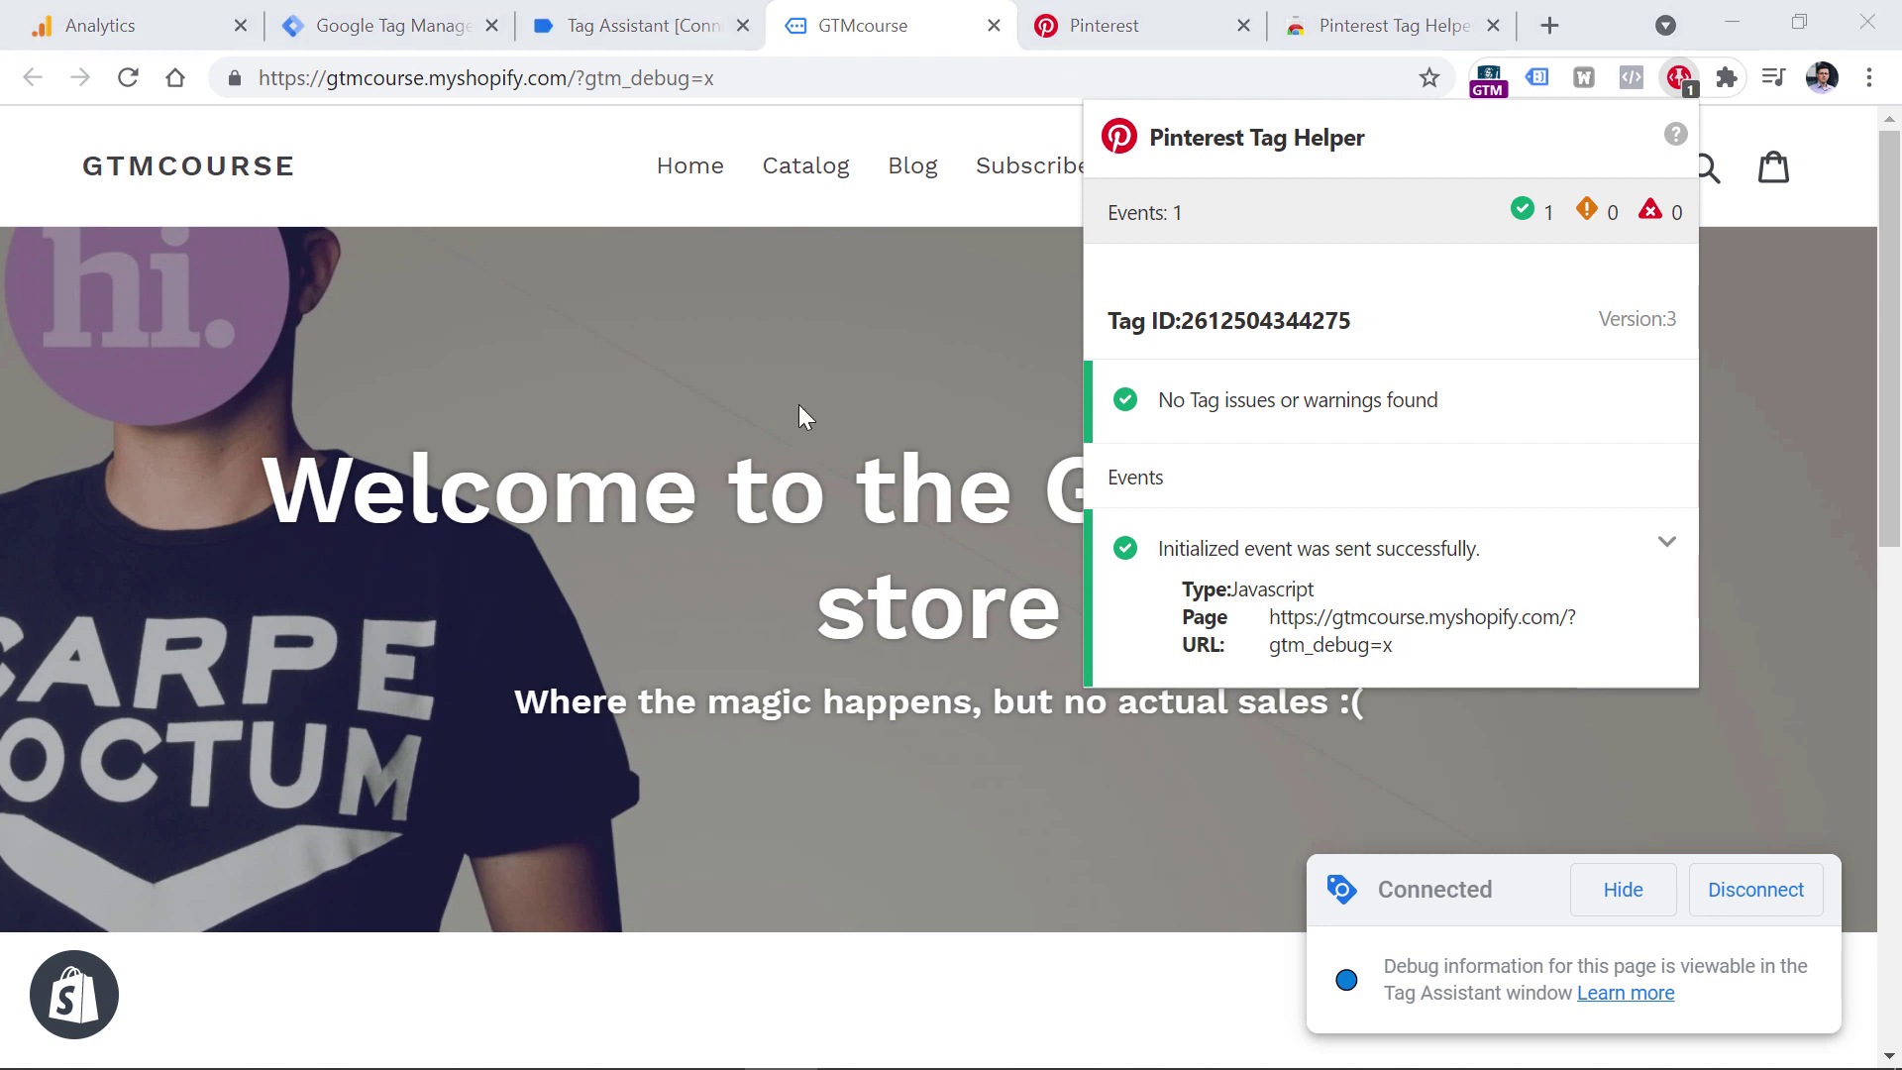
Step: Complete the manual install of 'Pinterest Tag' in Pinterest Ads, then return to Tag Manager
click(1149, 12)
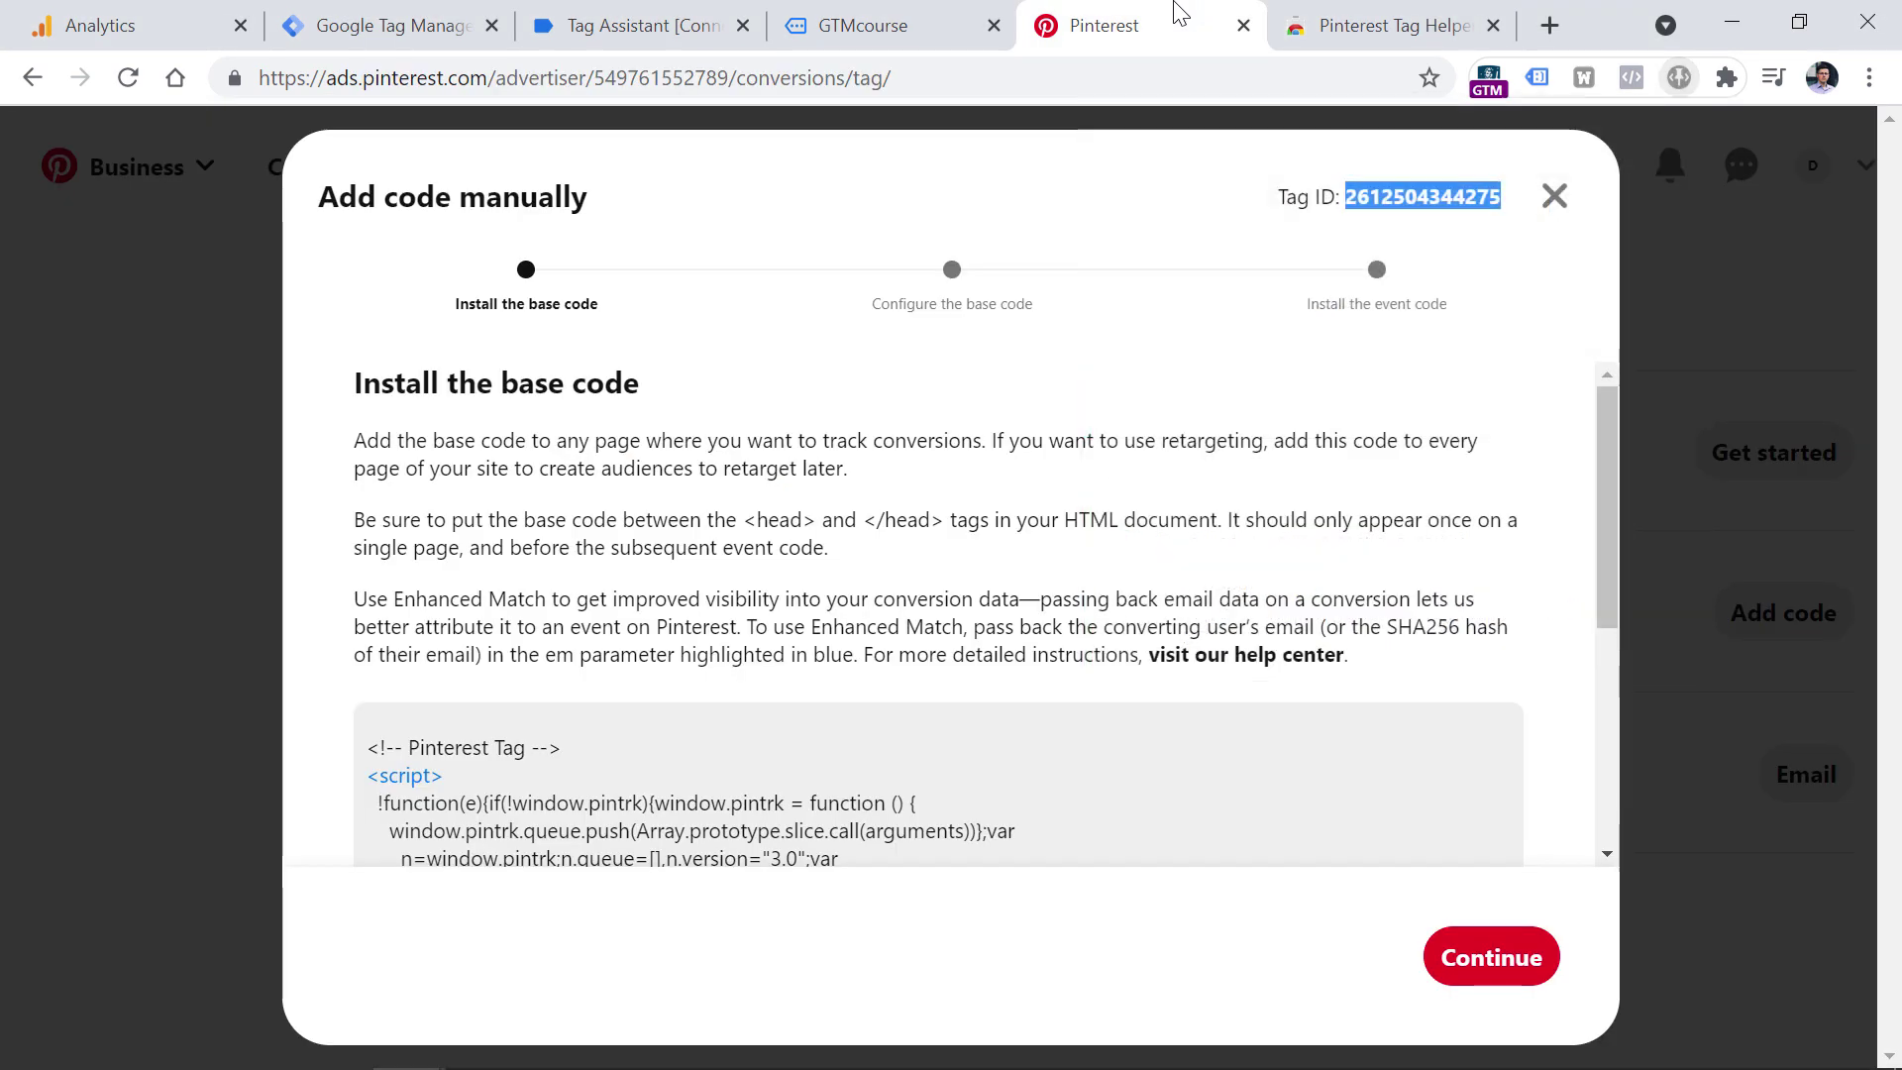
click(1489, 952)
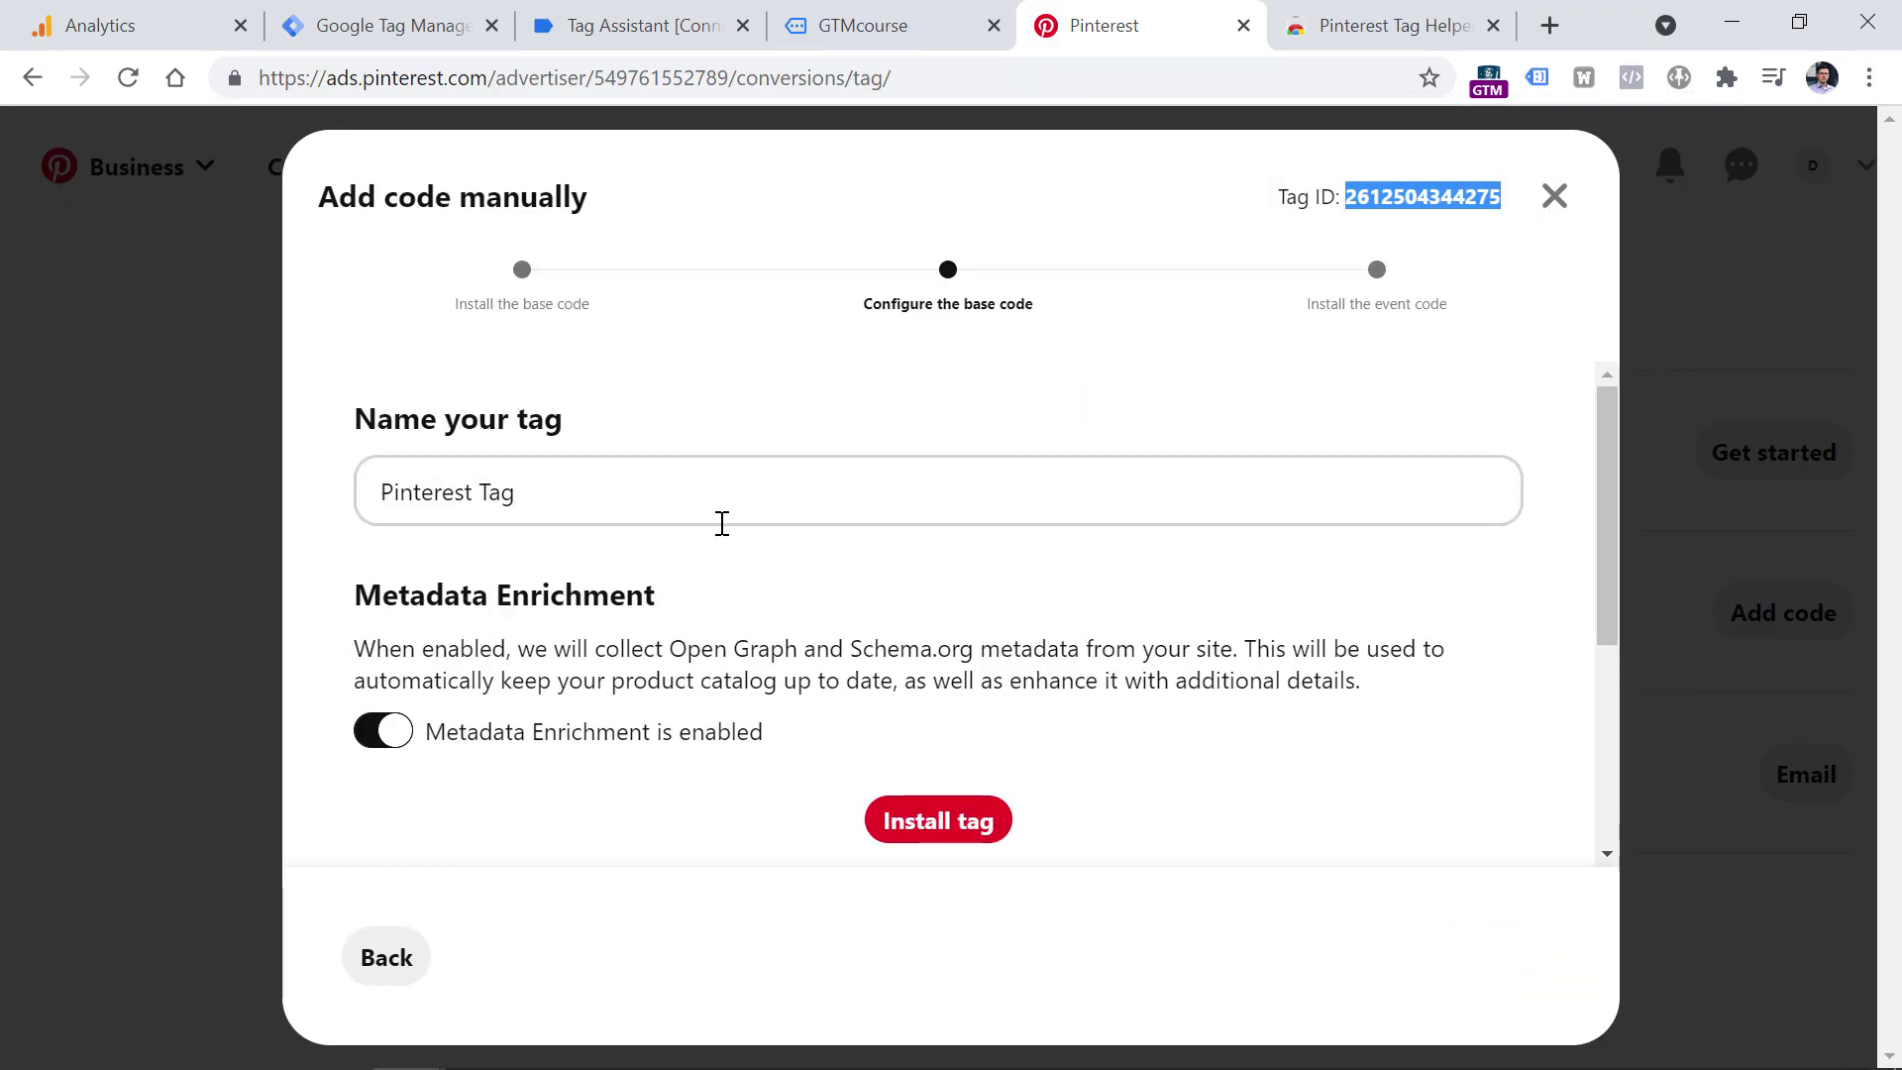
scroll(684, 520, down, 4)
click(981, 432)
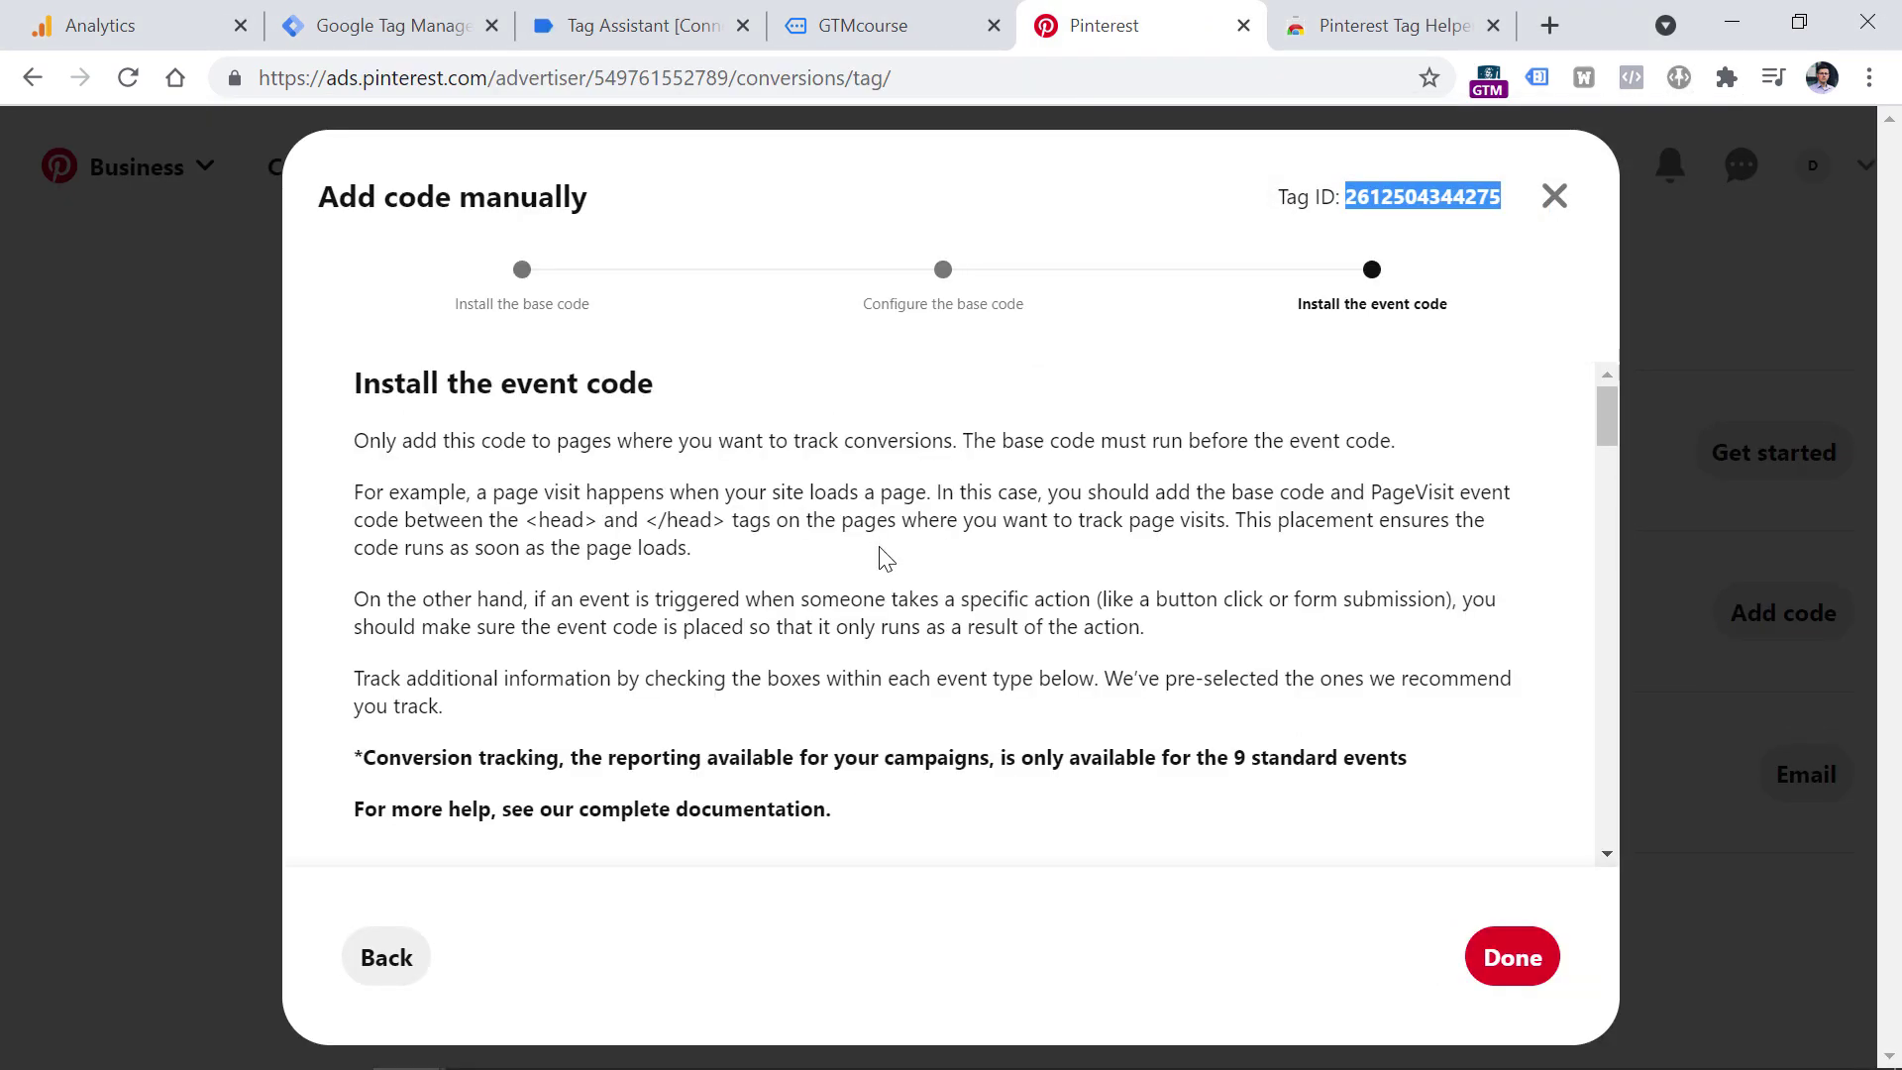
scroll(879, 556, down, 10)
click(1515, 963)
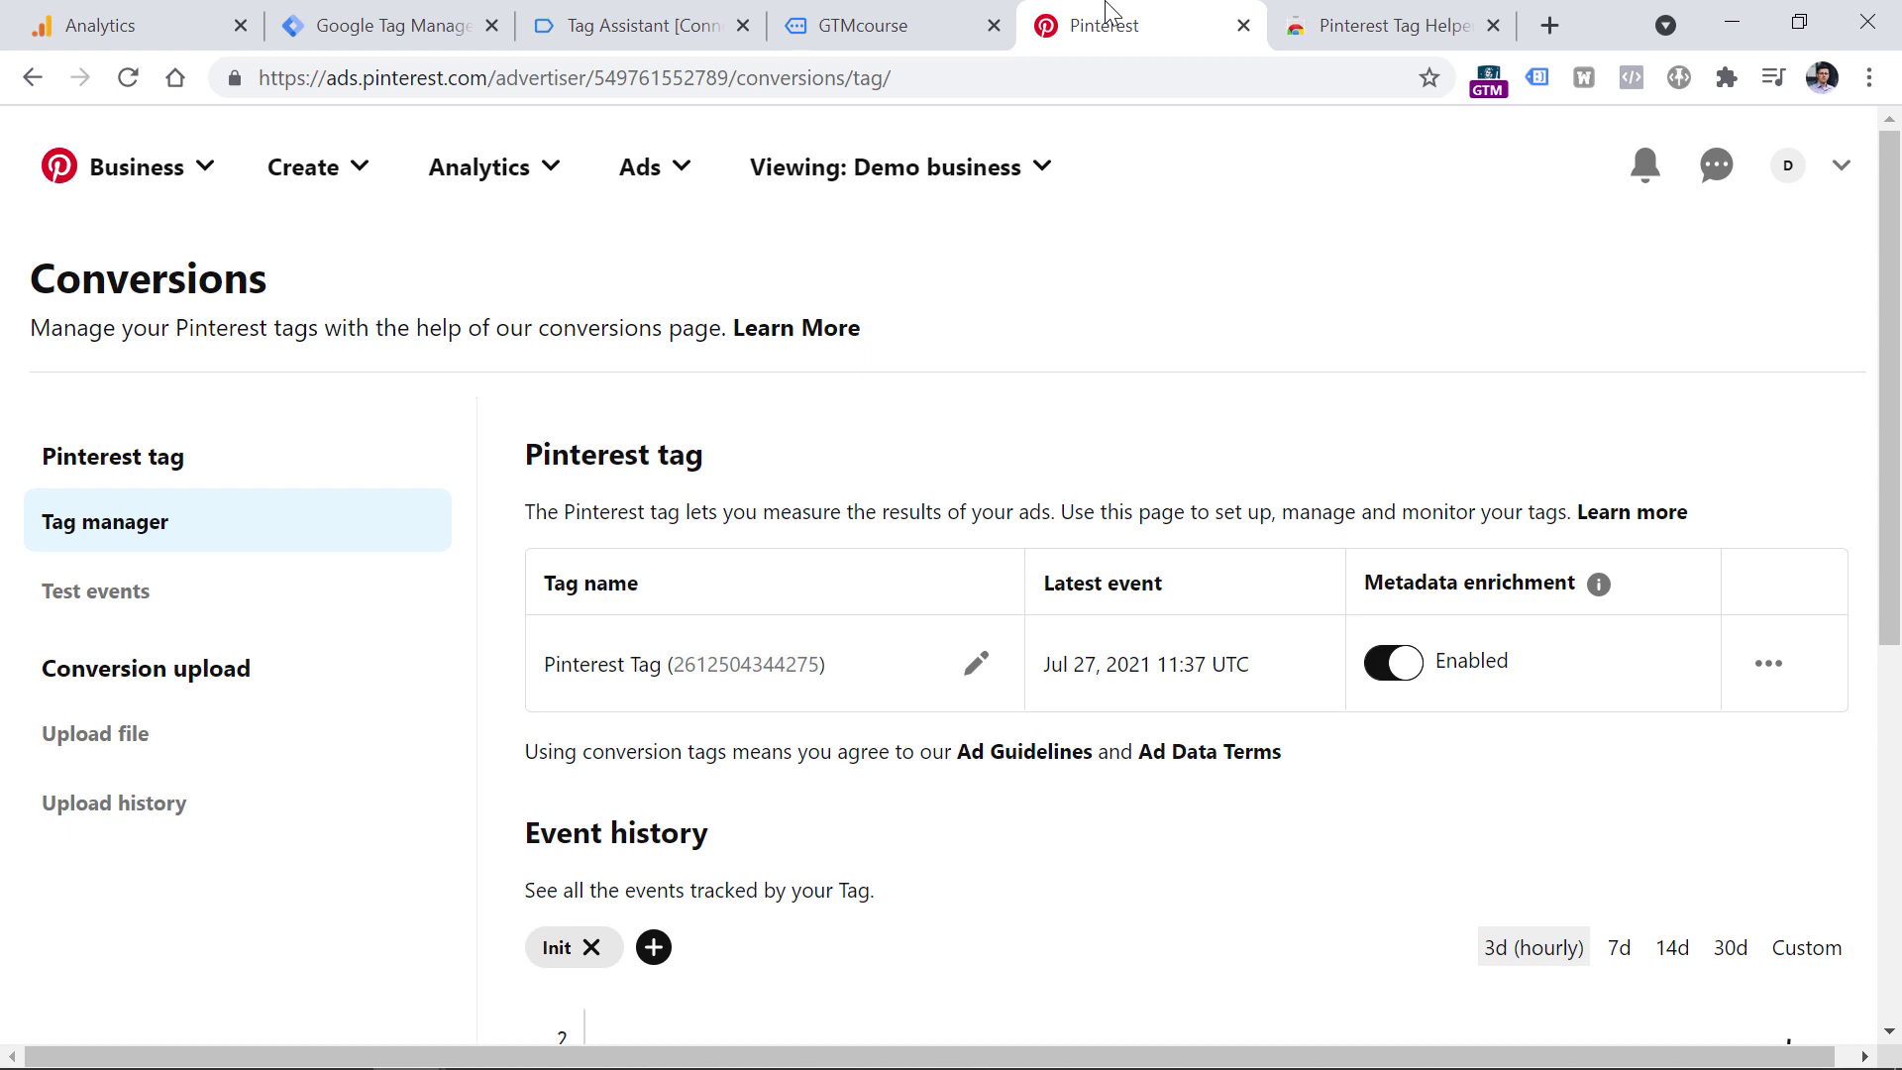
key(ctrl+2)
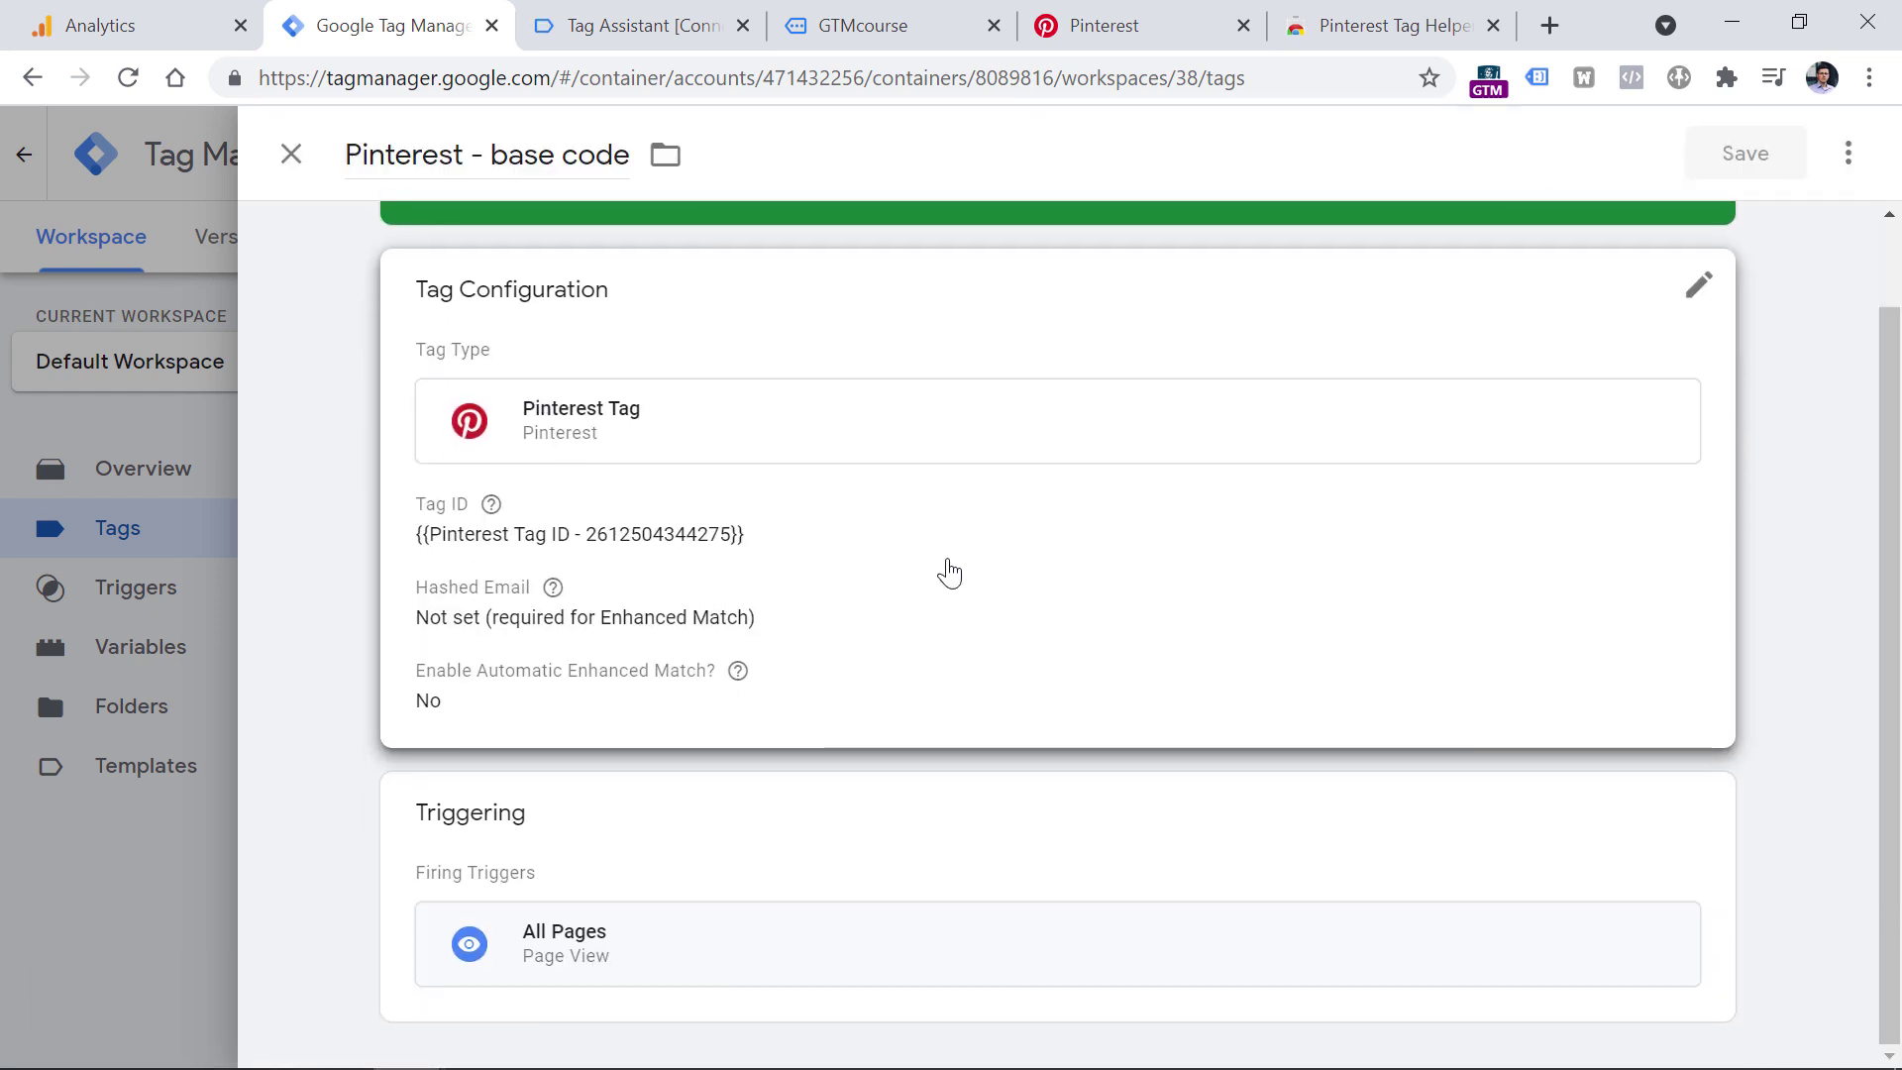
Step: Make the Pinterest tag fire the Page Visit event and save it
click(866, 594)
scroll(594, 535, down, 4)
click(560, 446)
click(522, 607)
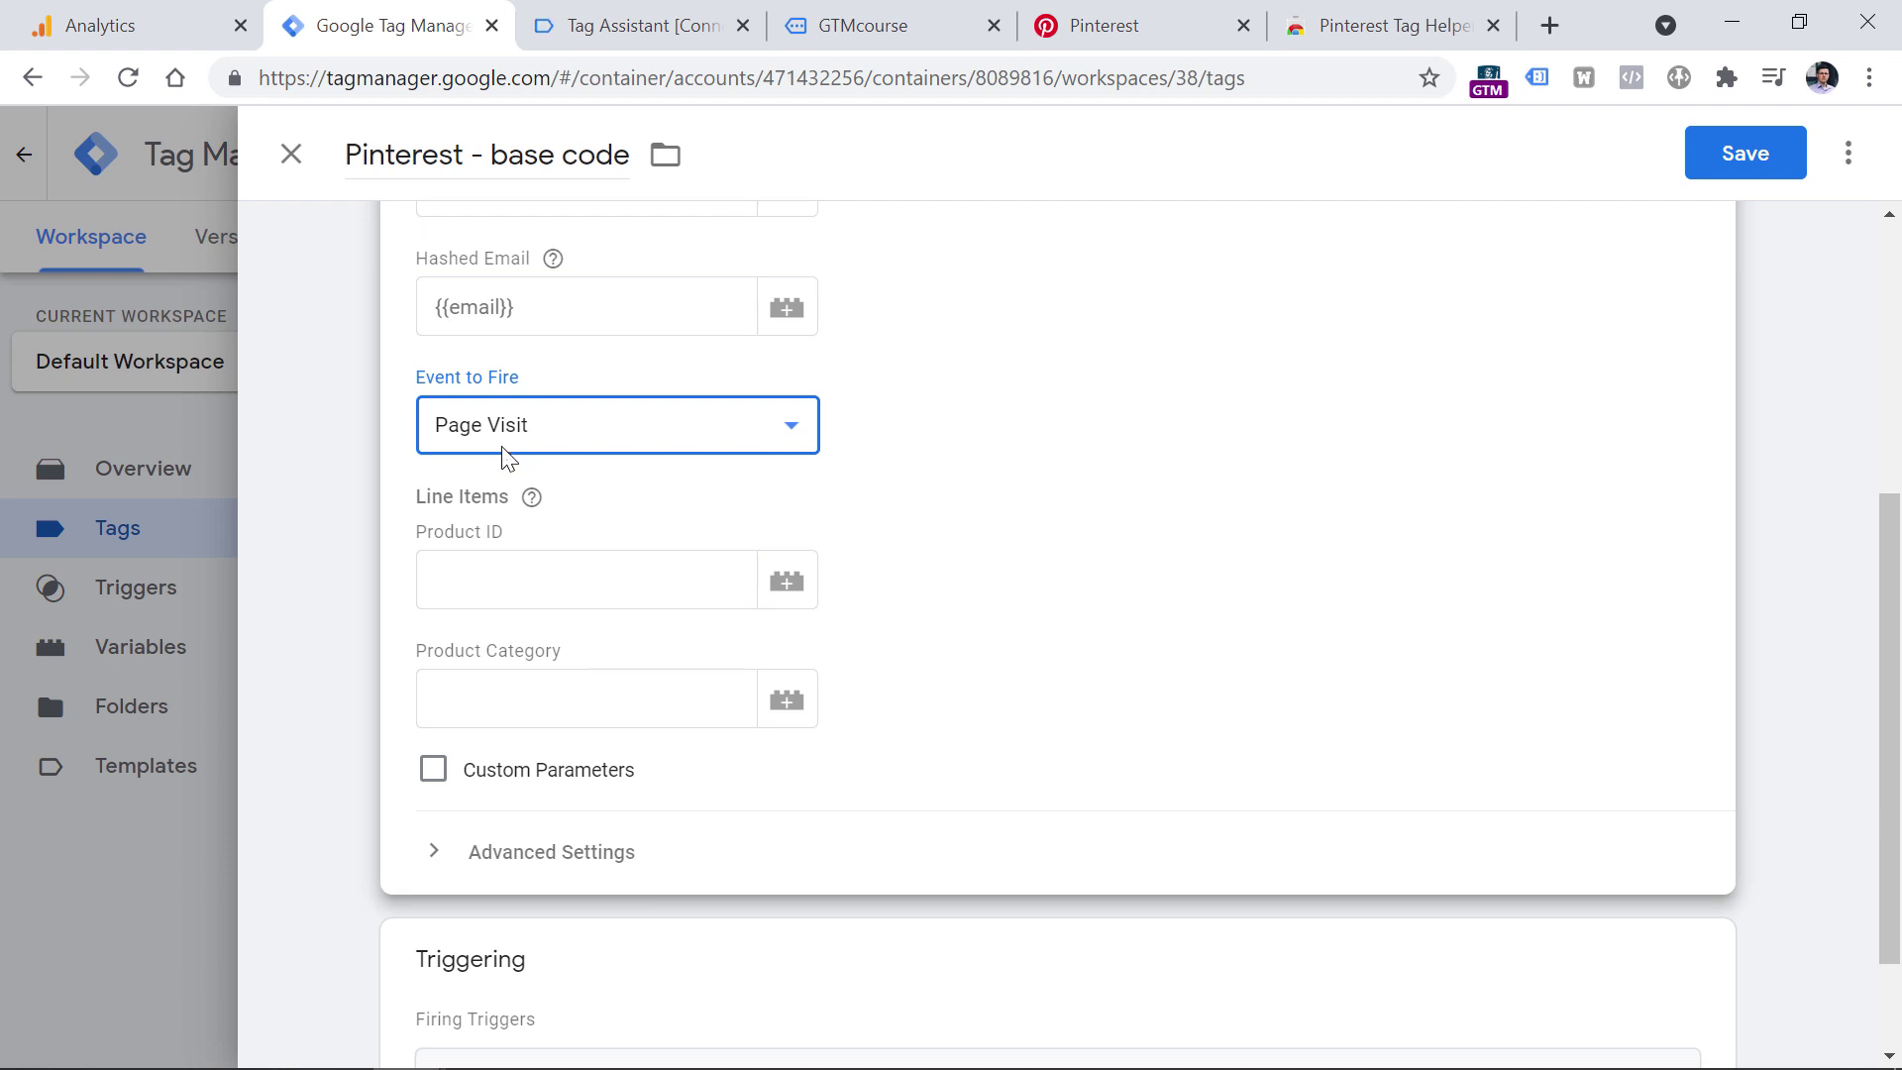
scroll(1050, 464, down, 1)
scroll(1050, 463, up, 5)
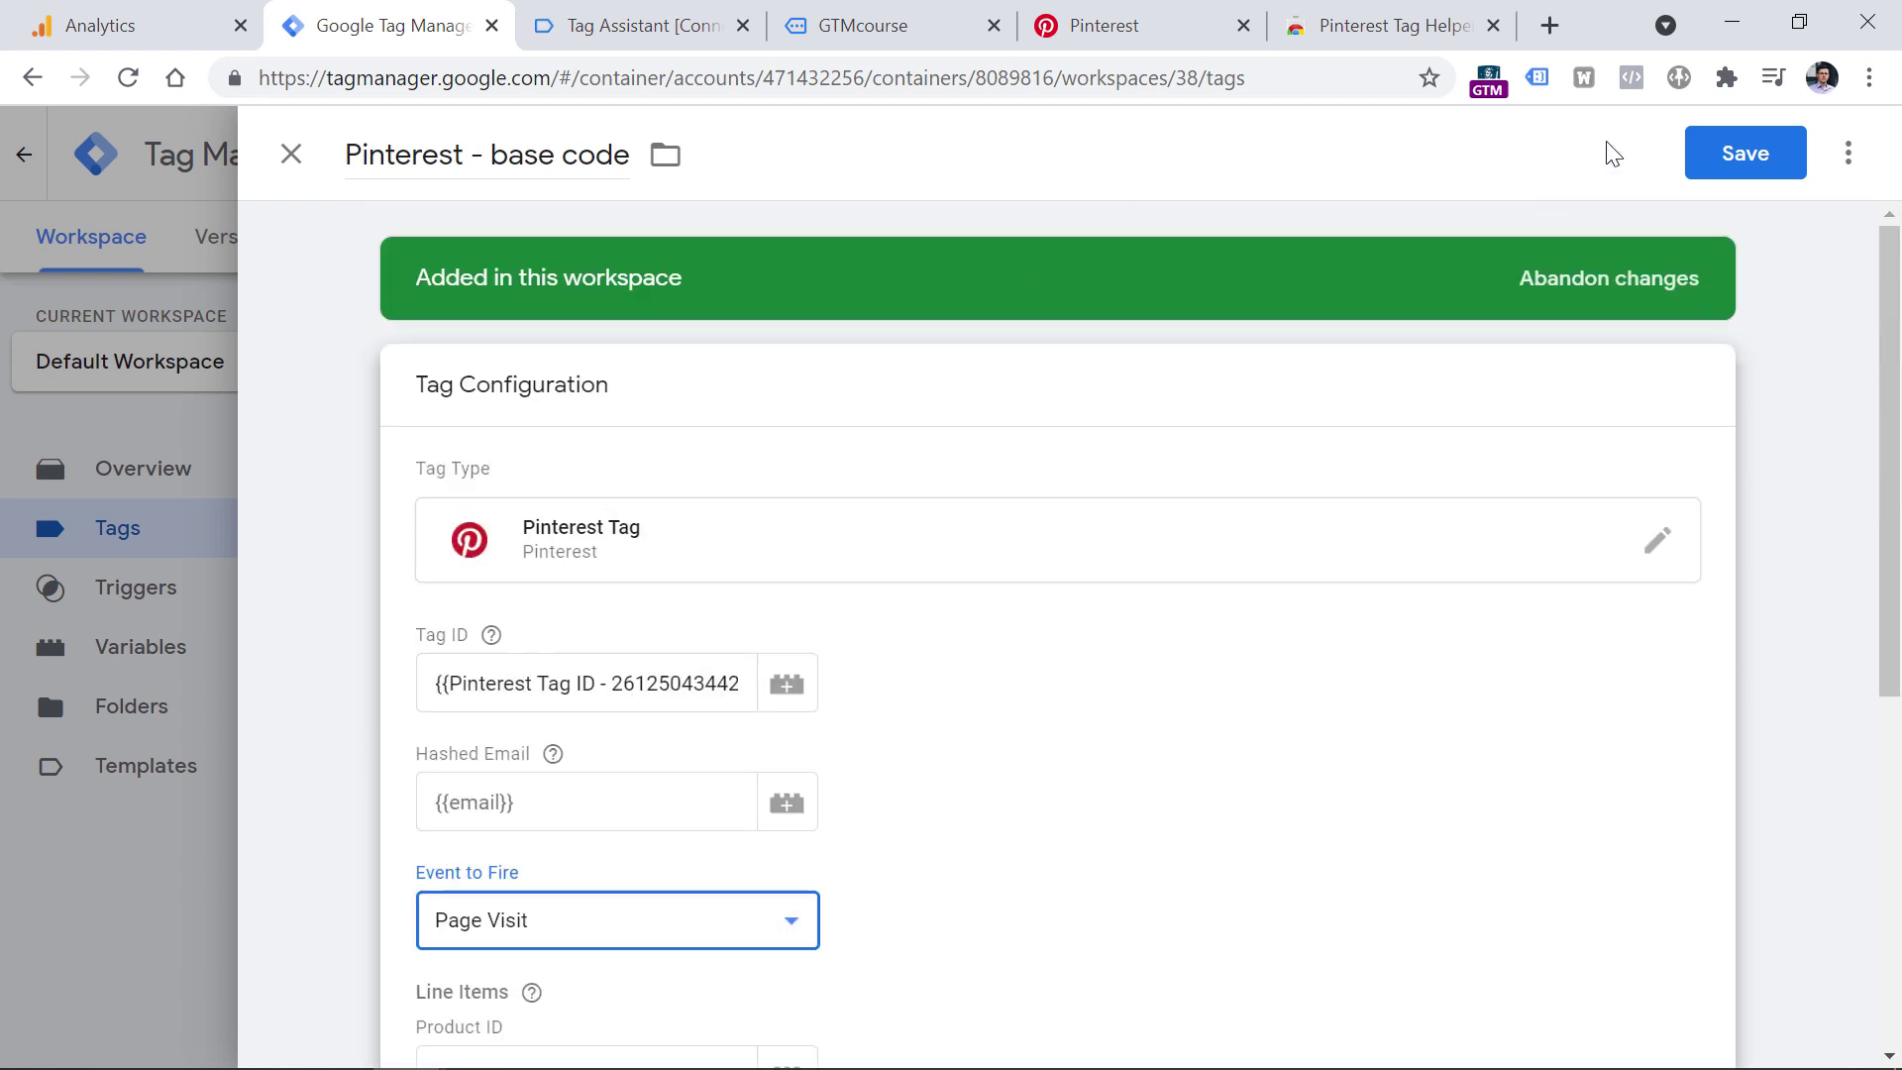
click(1745, 153)
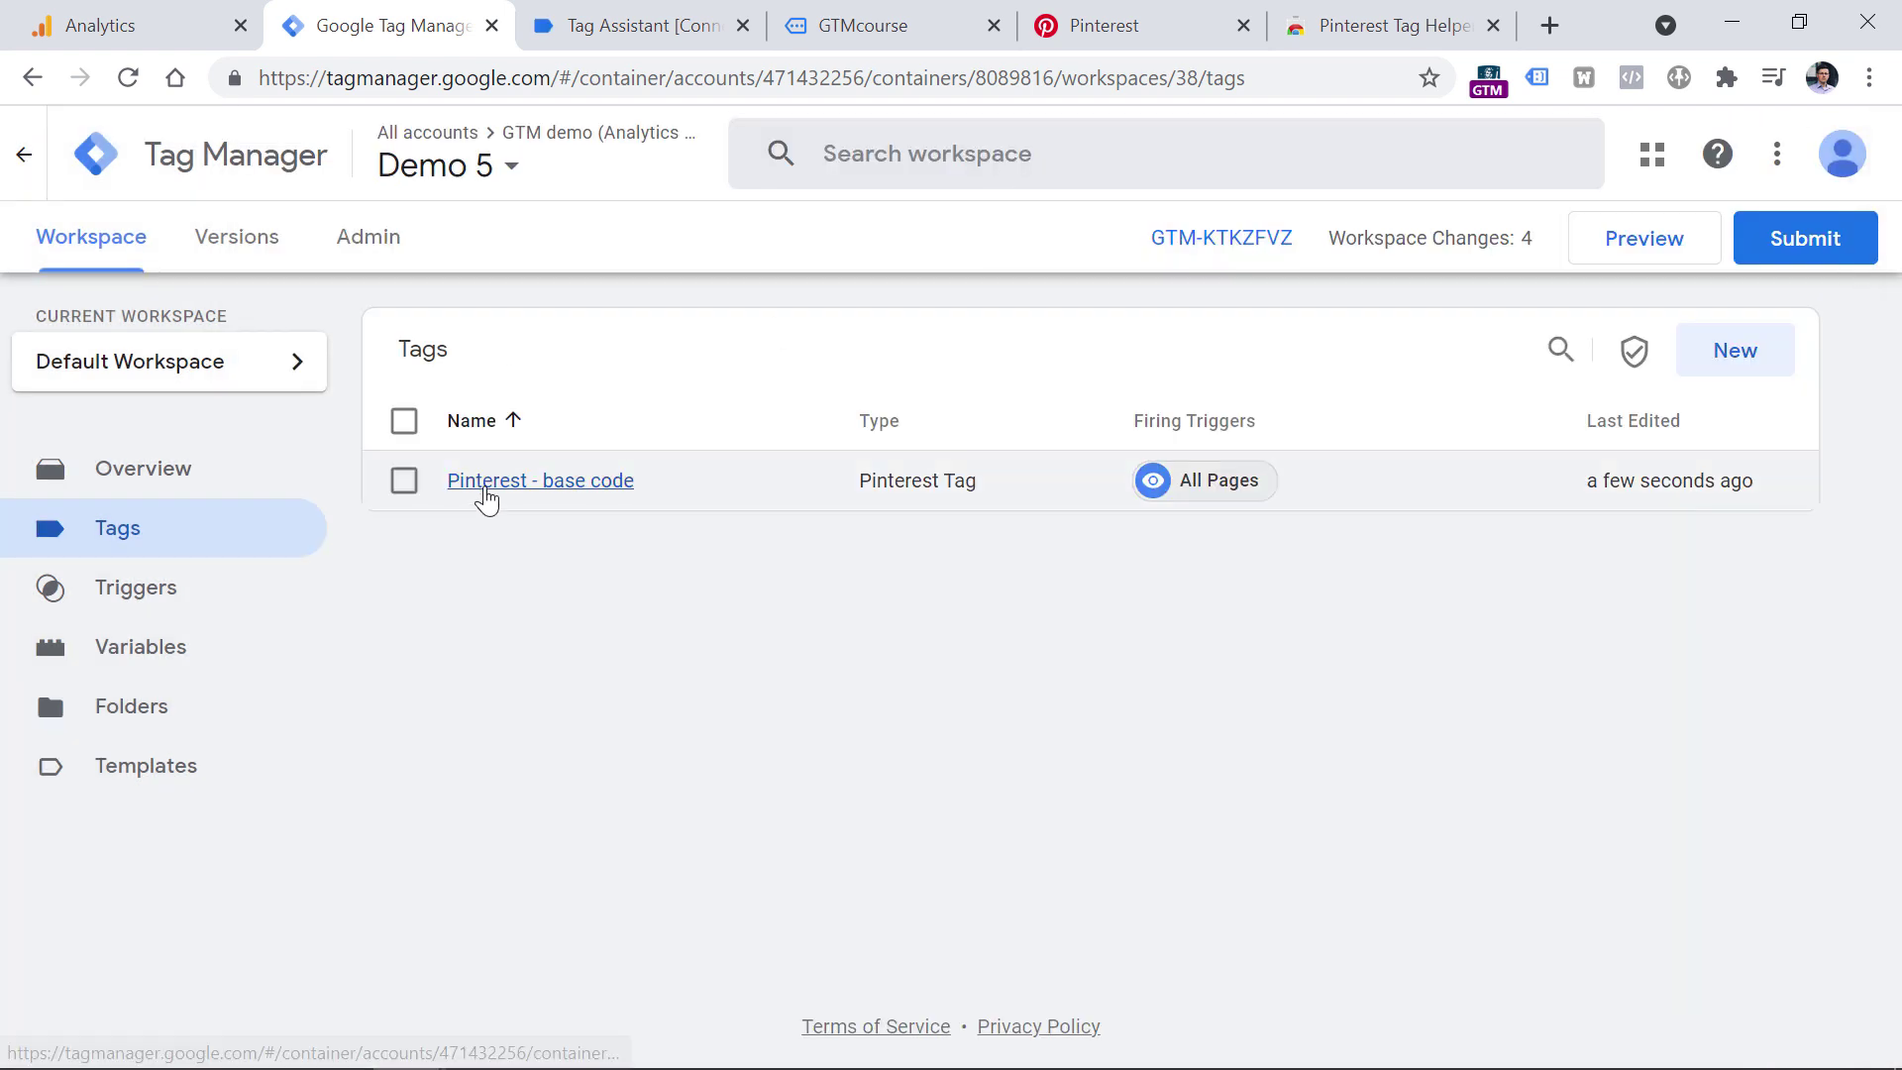
Step: Rename the tag to 'Pinterest - pageview', save it, and start a Preview session
click(482, 486)
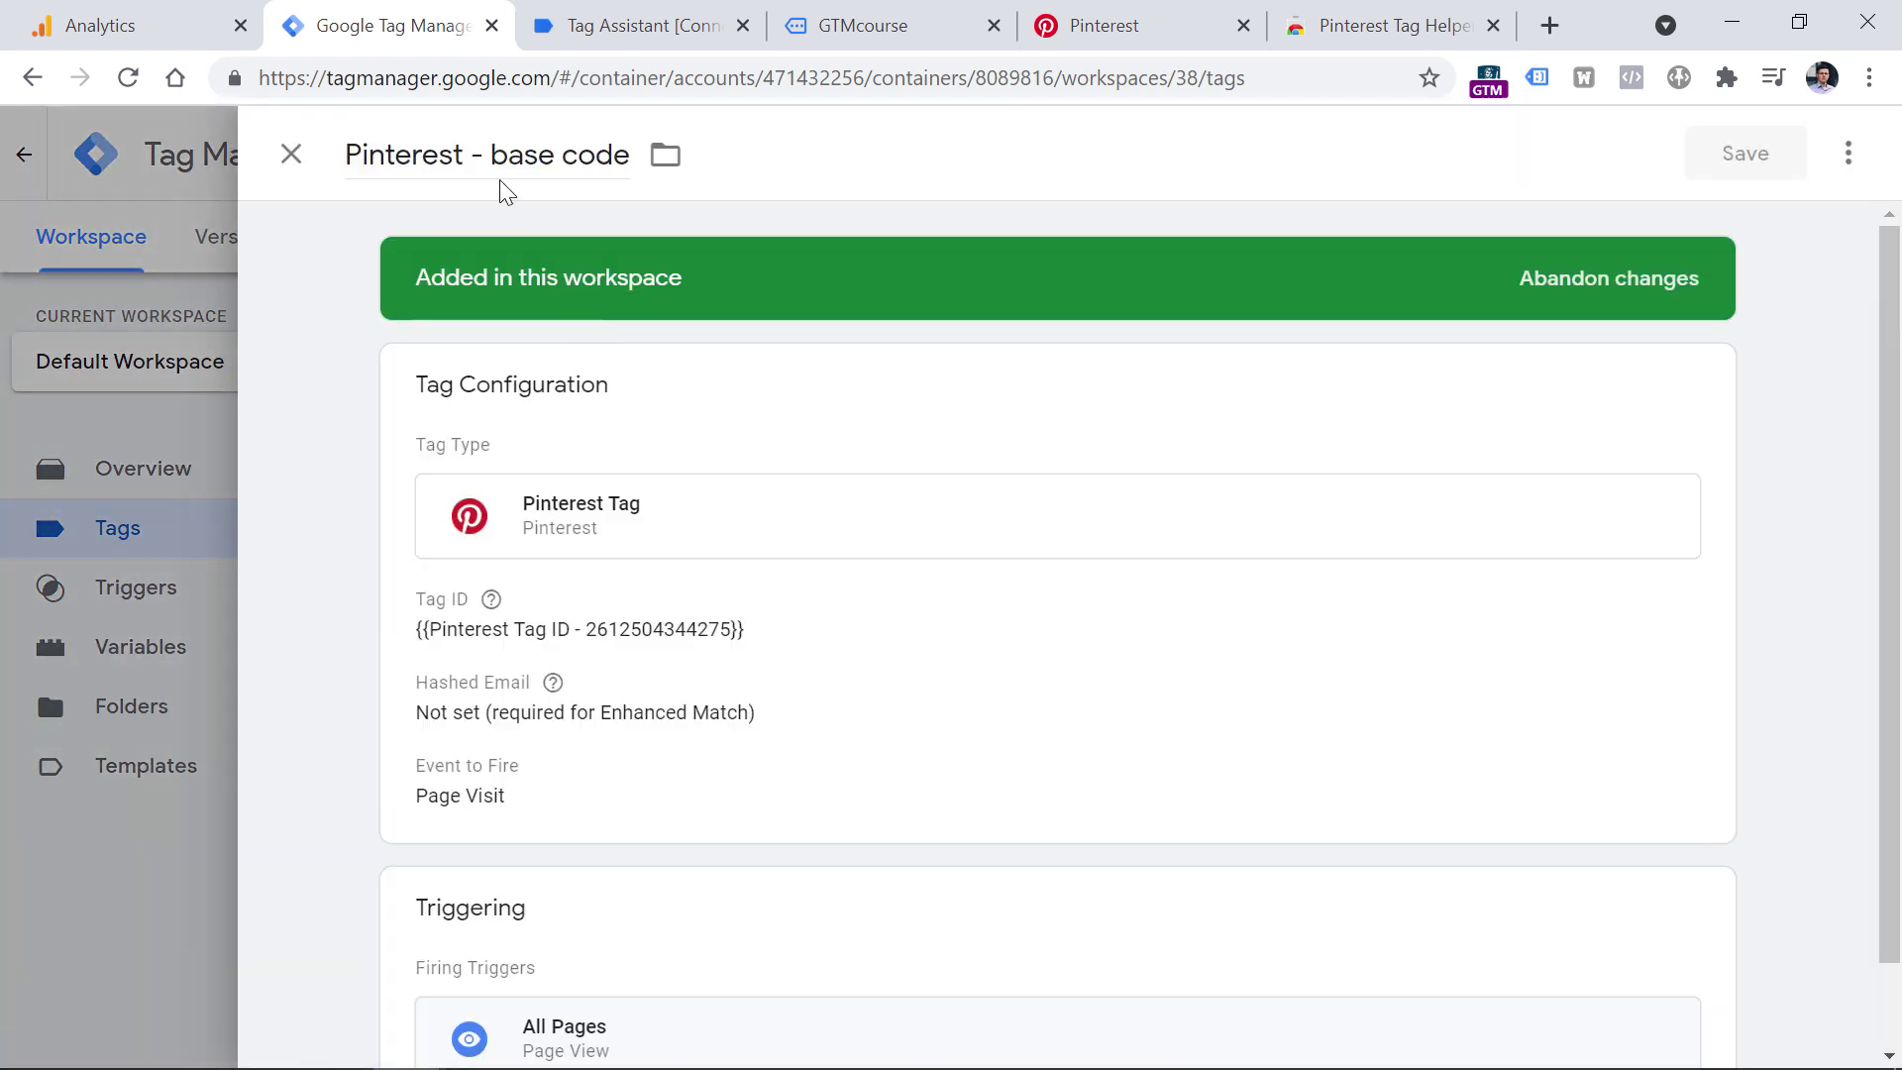
drag(491, 156, 624, 155)
text(pageview)
click(1750, 175)
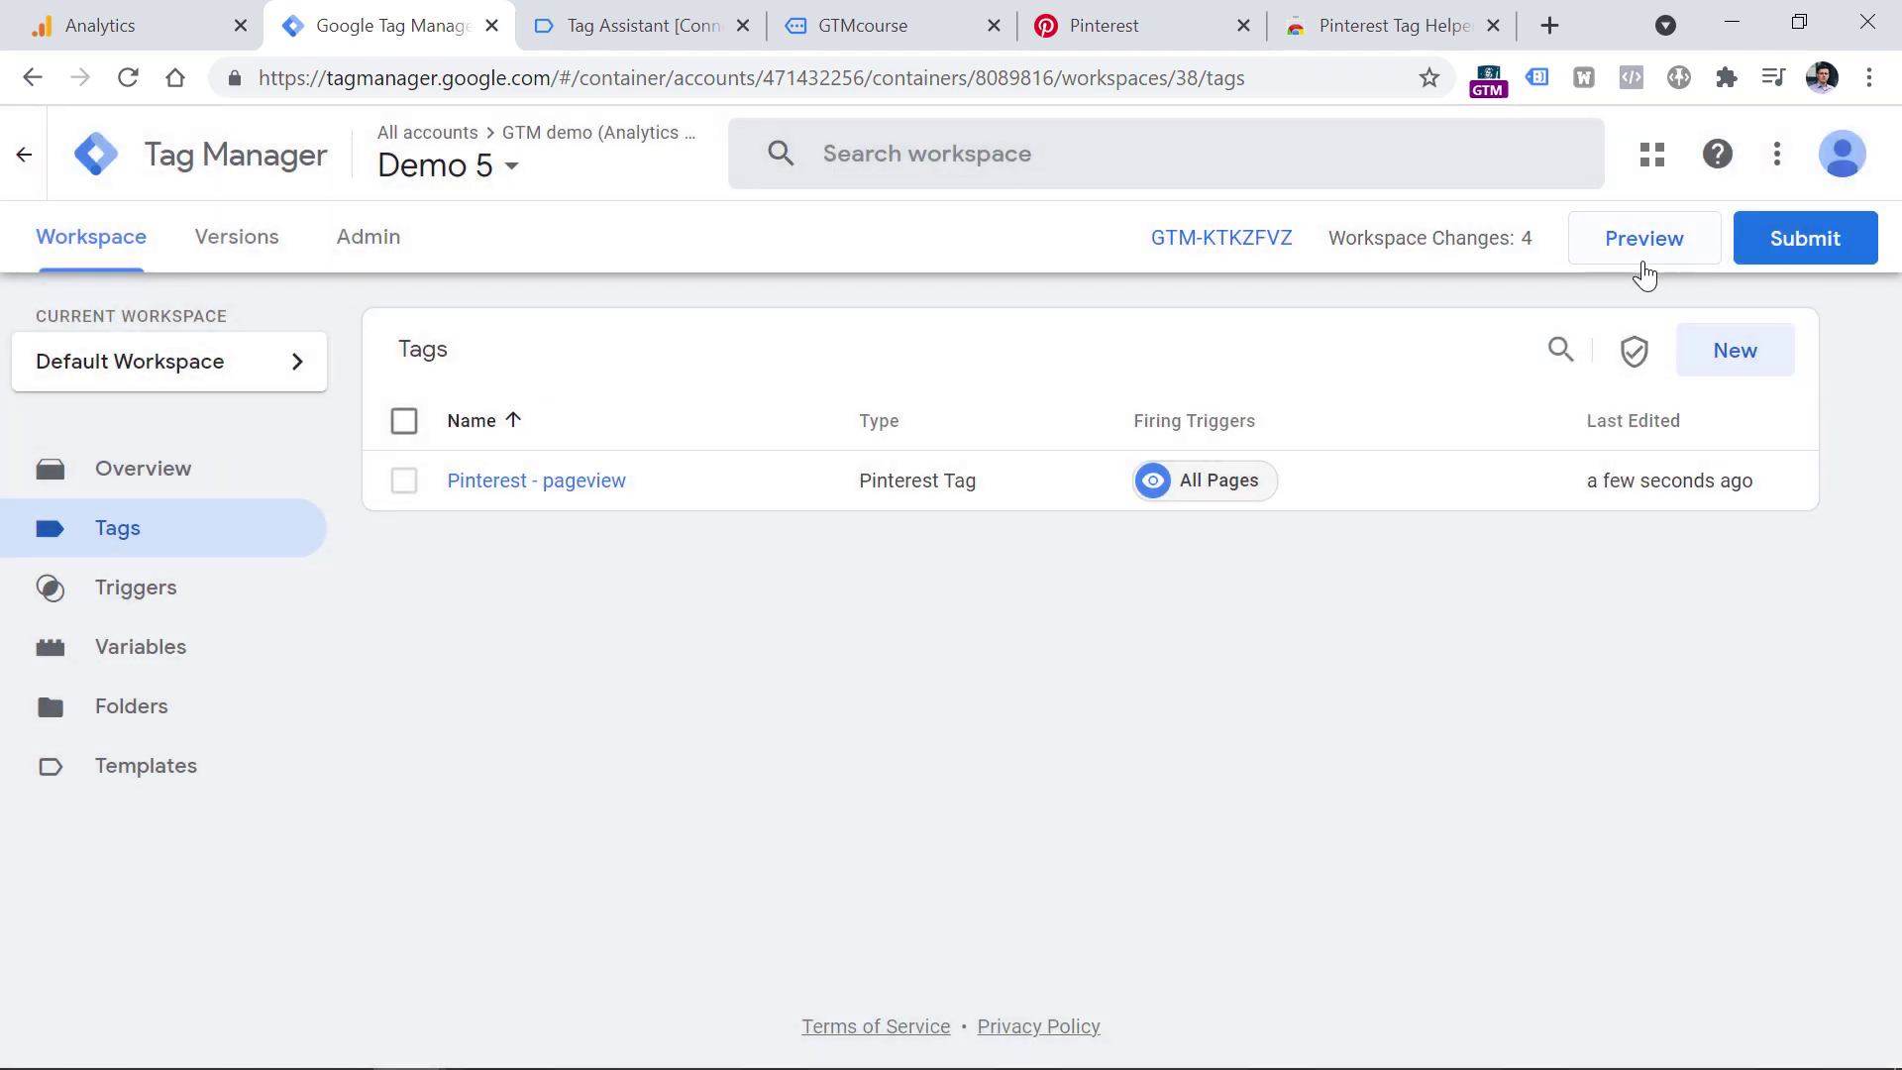
click(1642, 264)
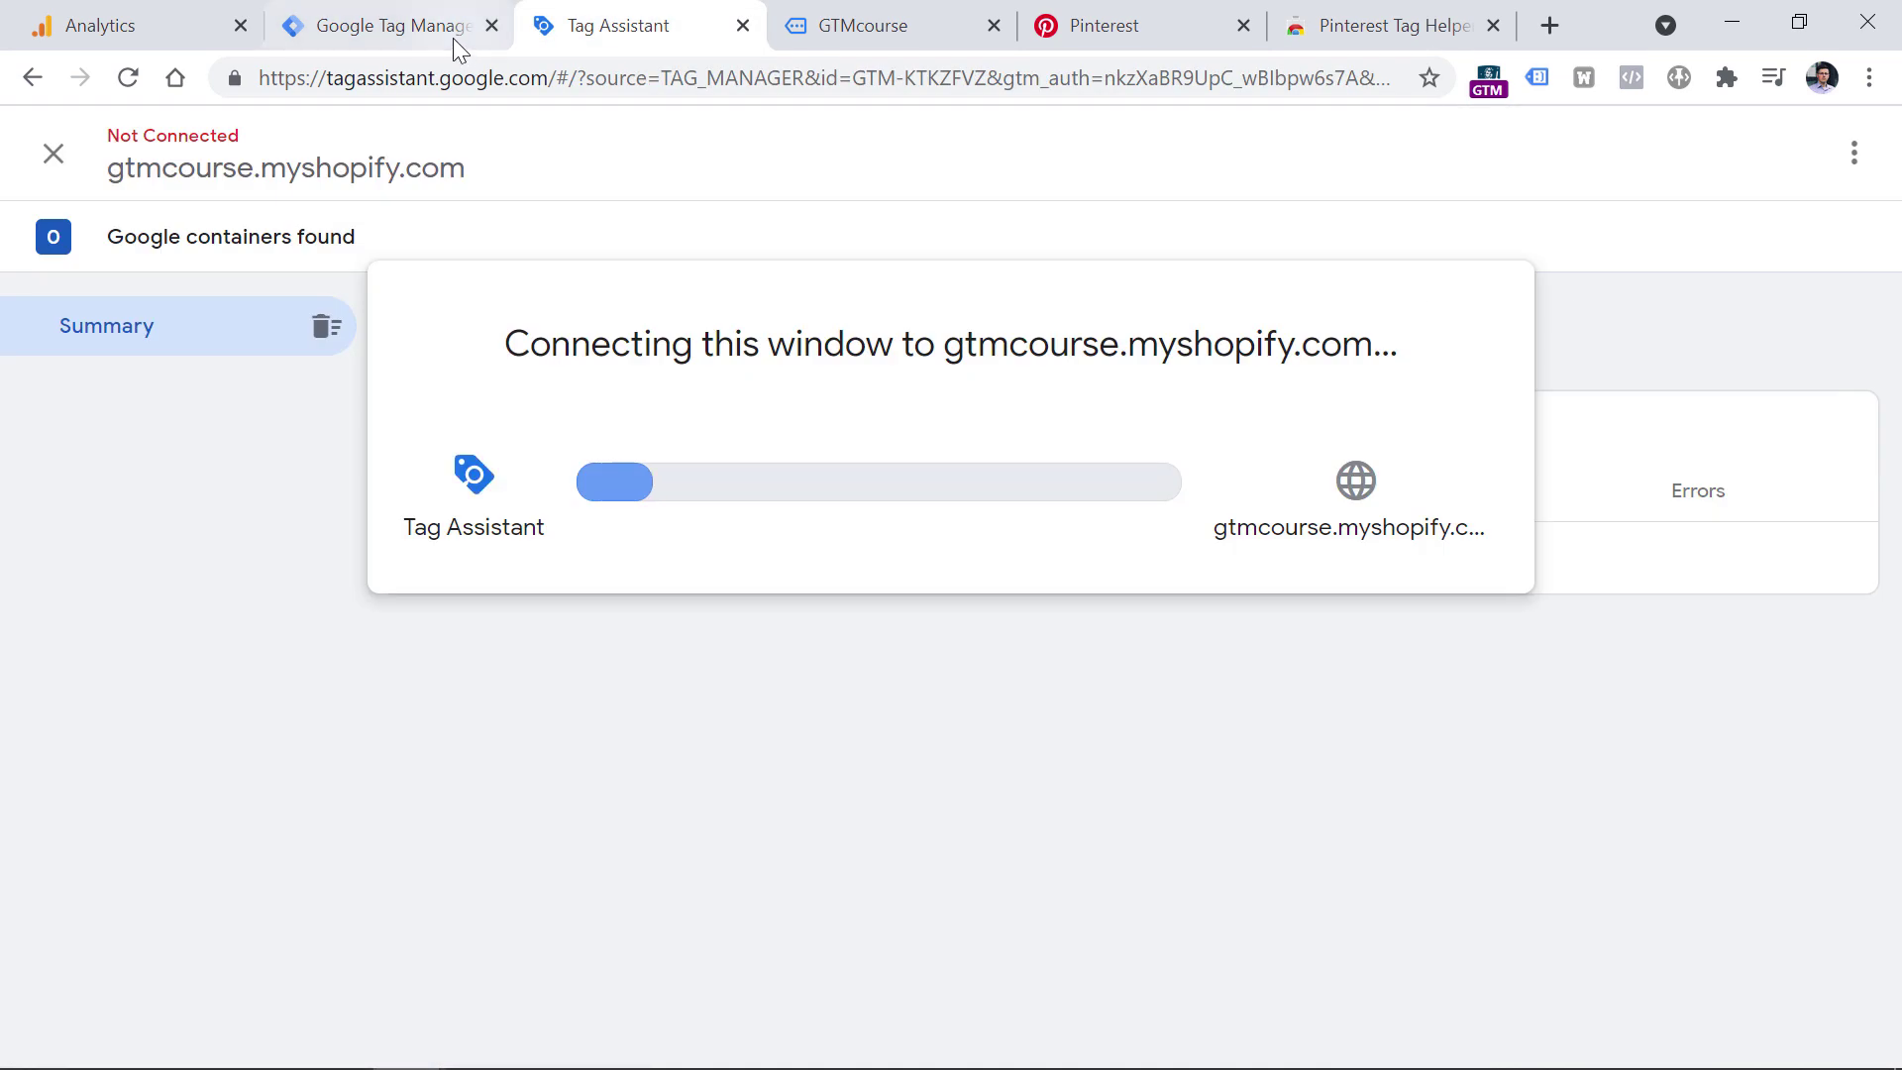
Step: Continue past Tag Assistant's connection and check in Tag Helper that Initialized and Page visit events fire without issues
click(454, 38)
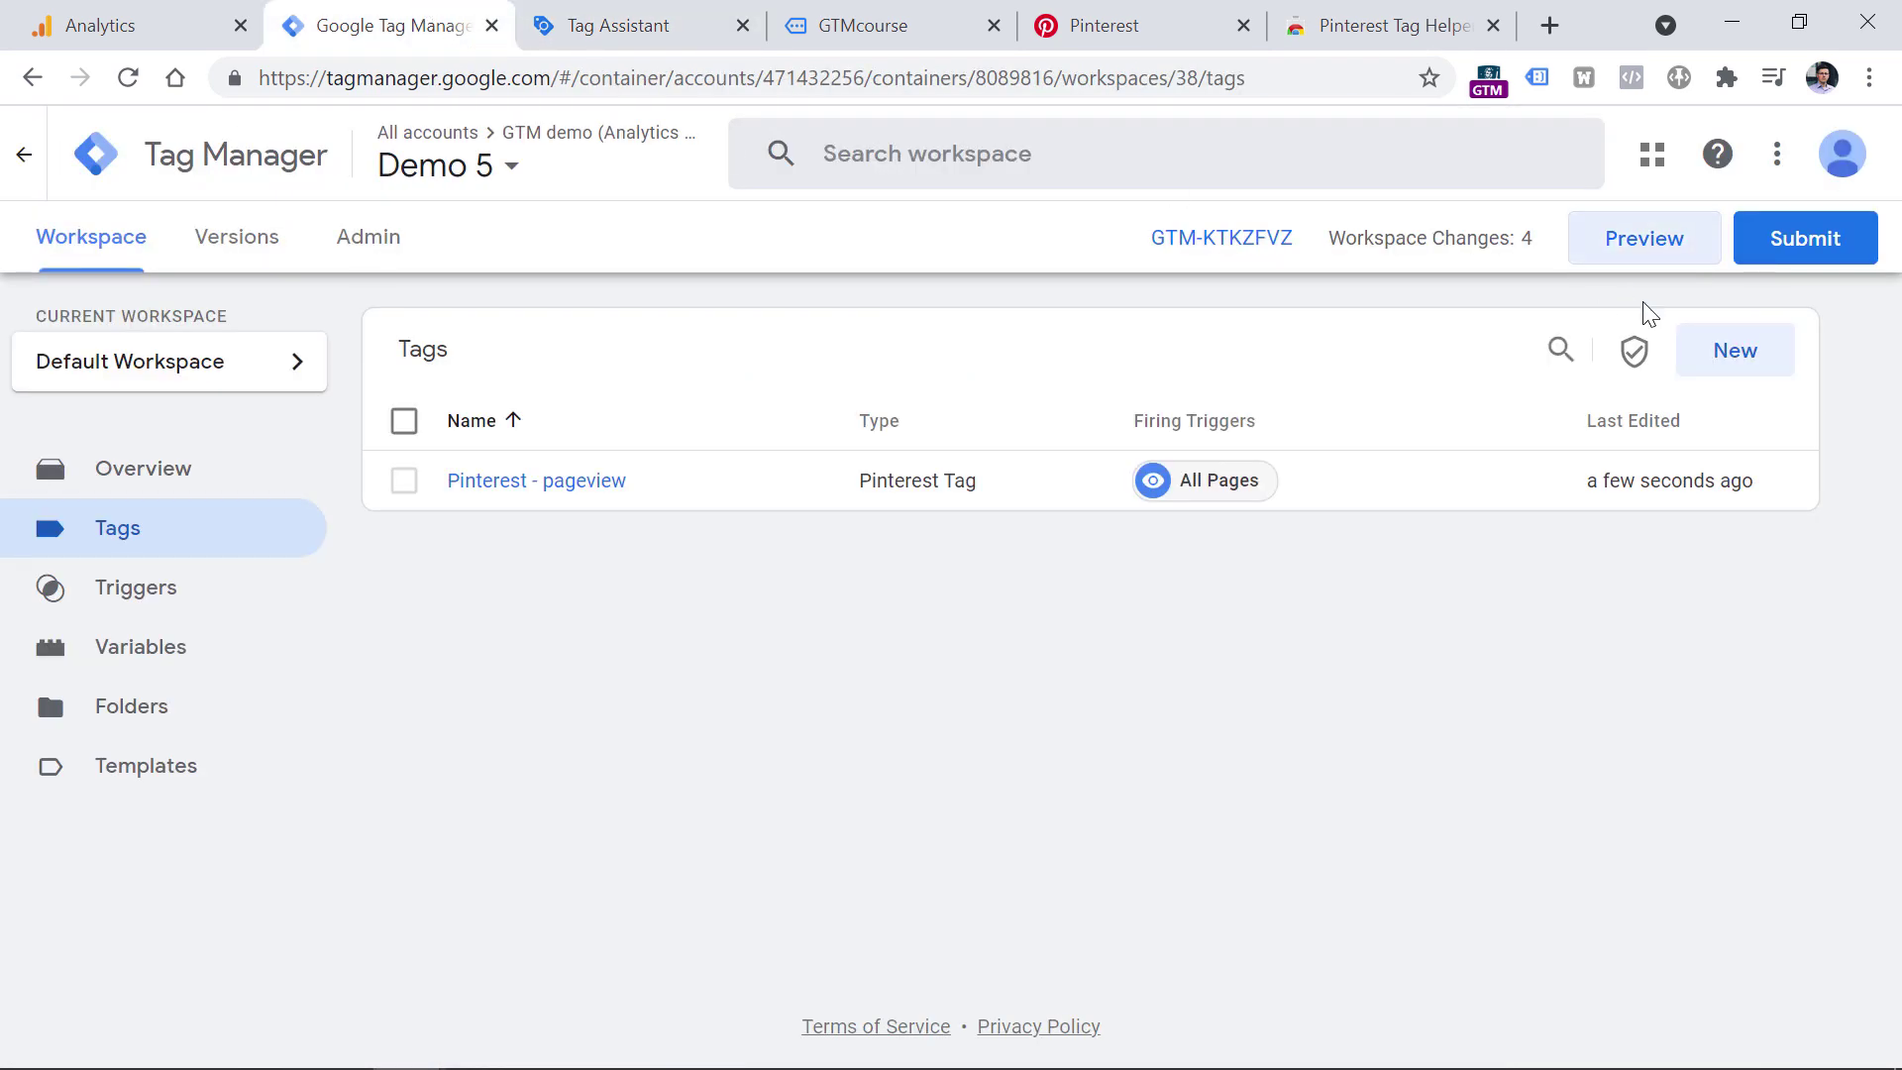
click(670, 14)
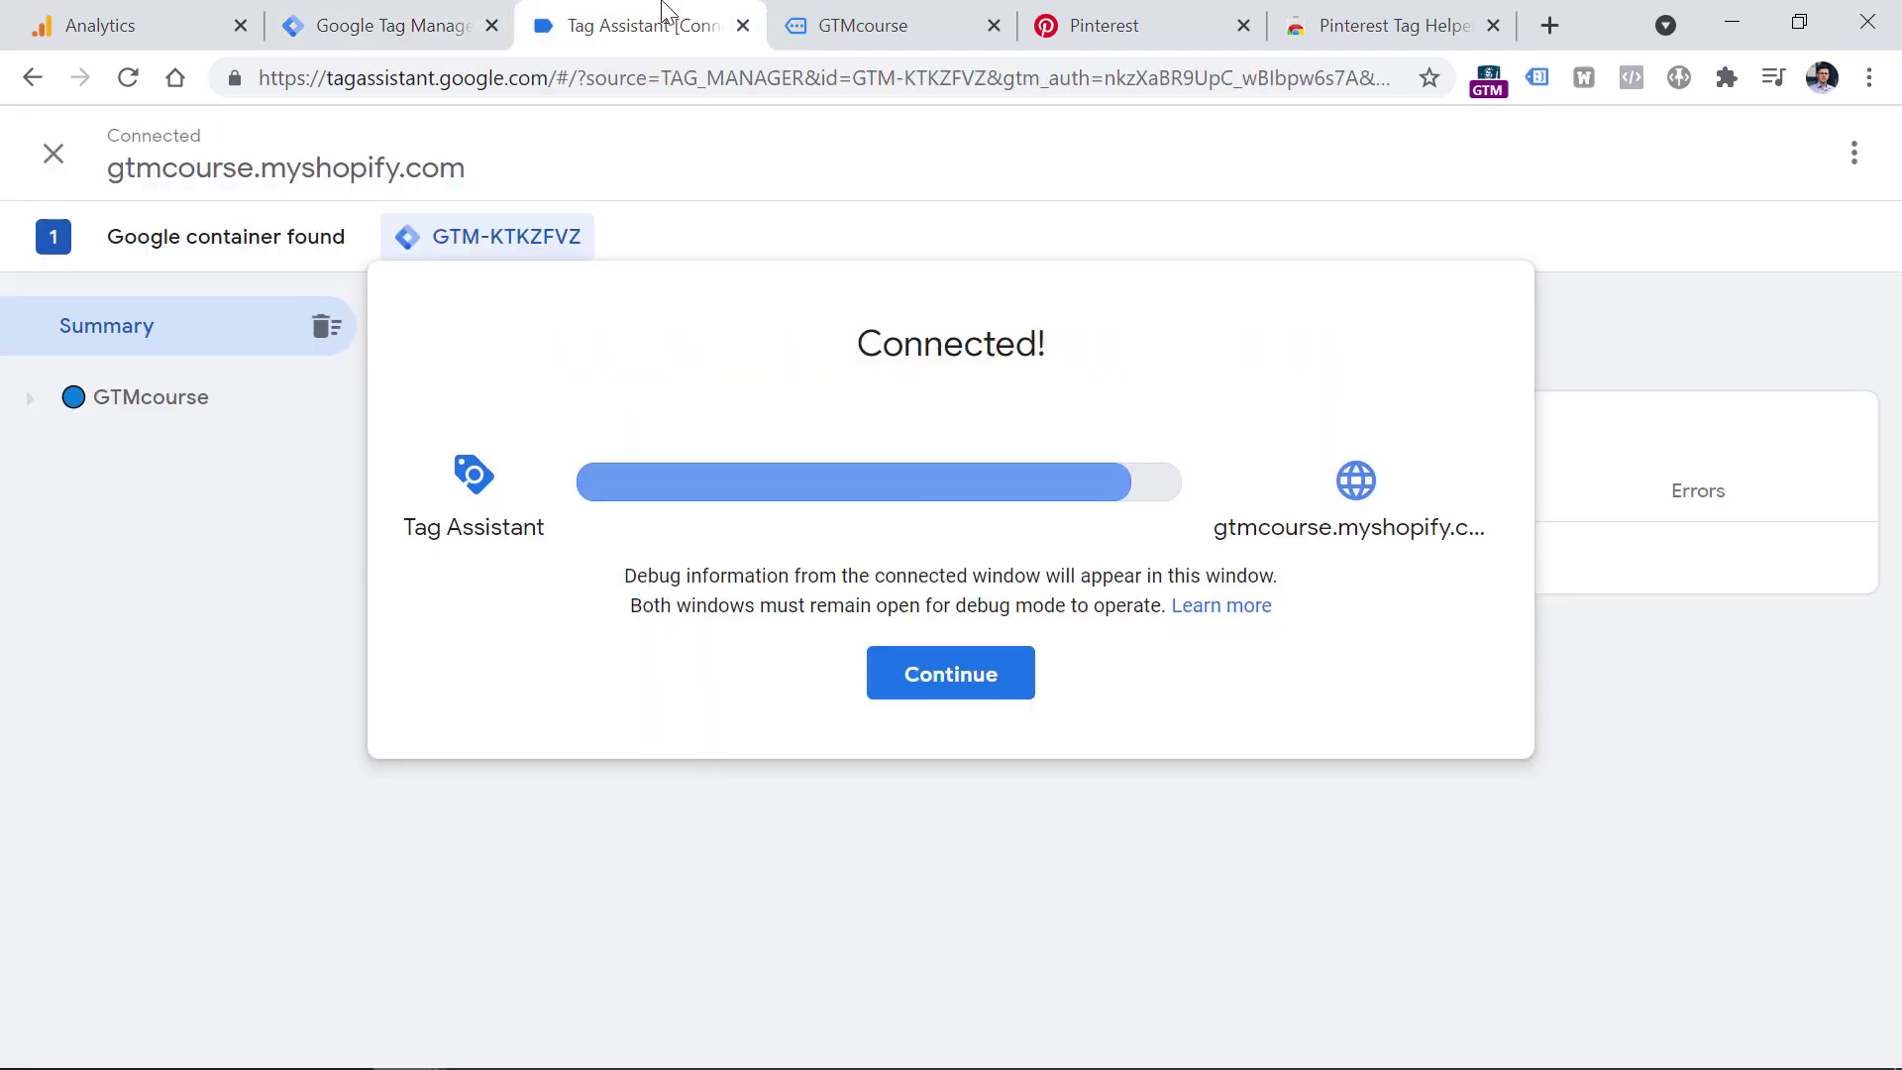
click(956, 670)
click(898, 14)
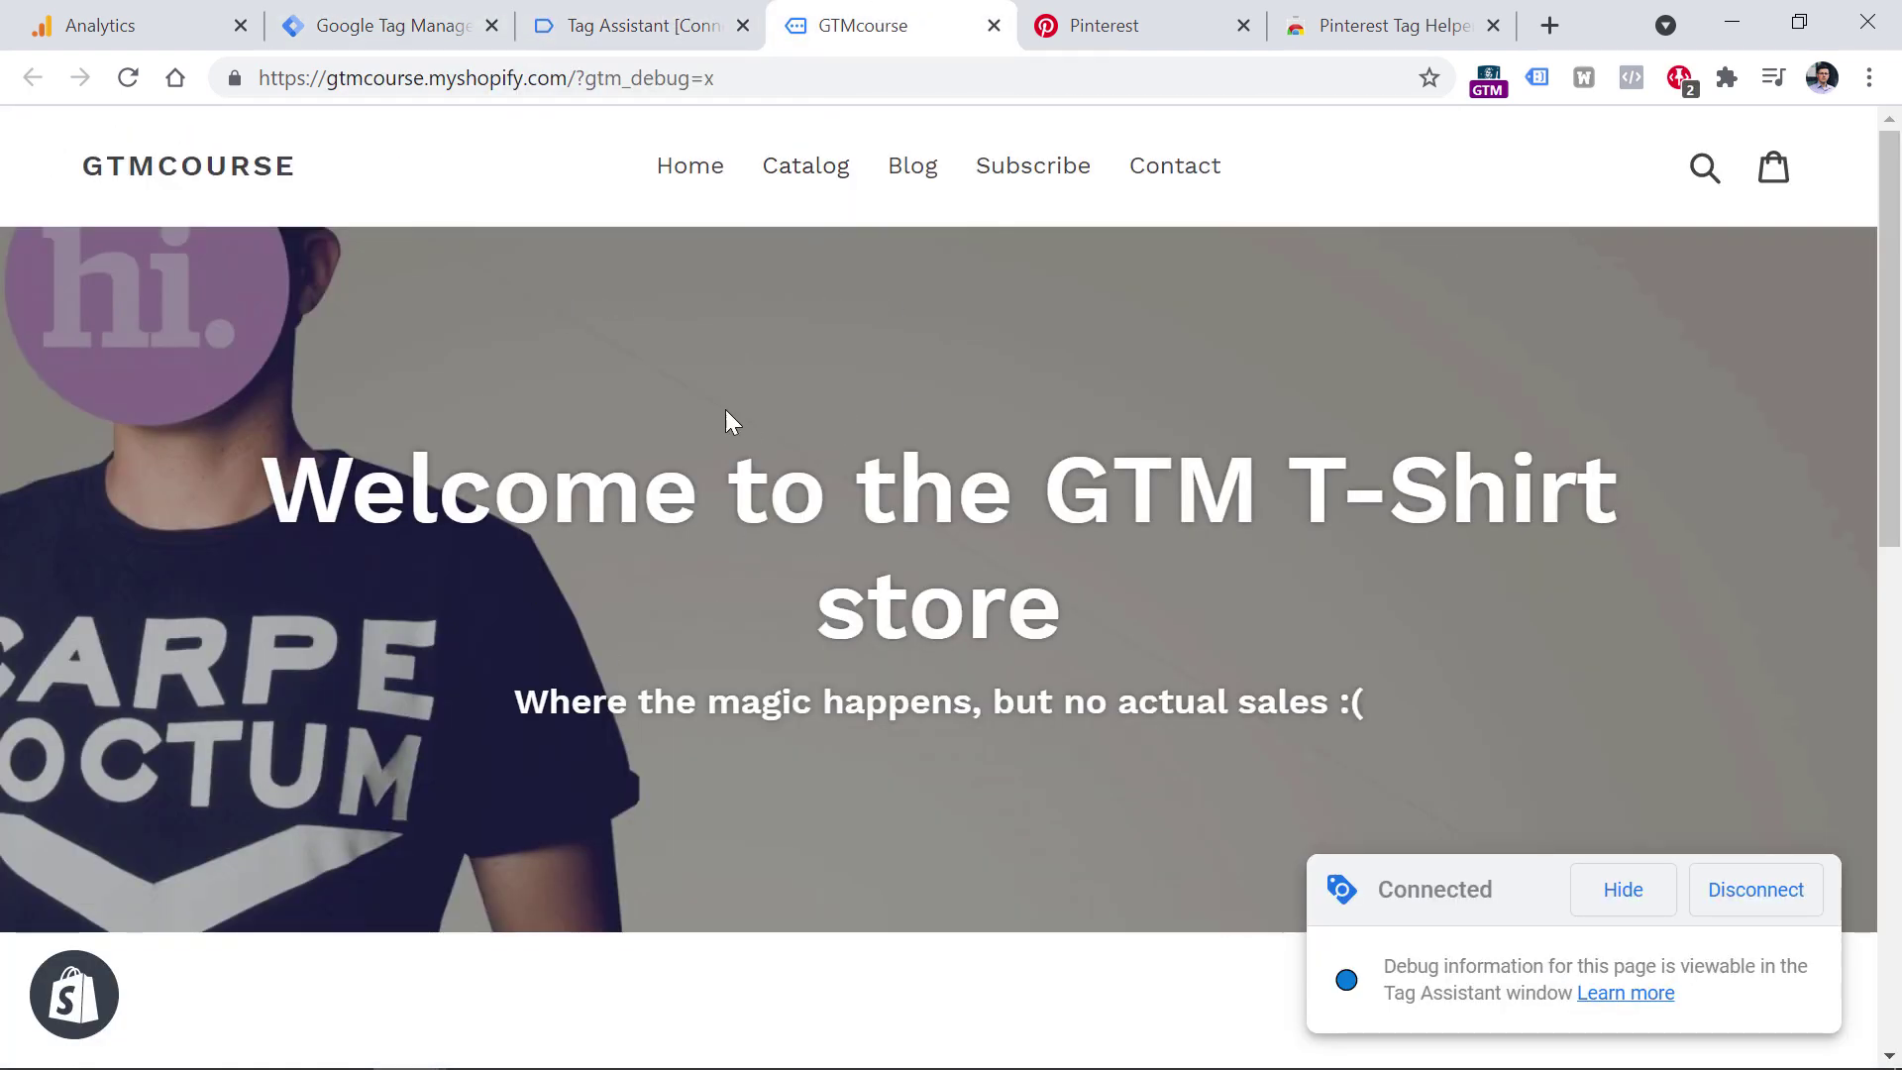
click(1678, 79)
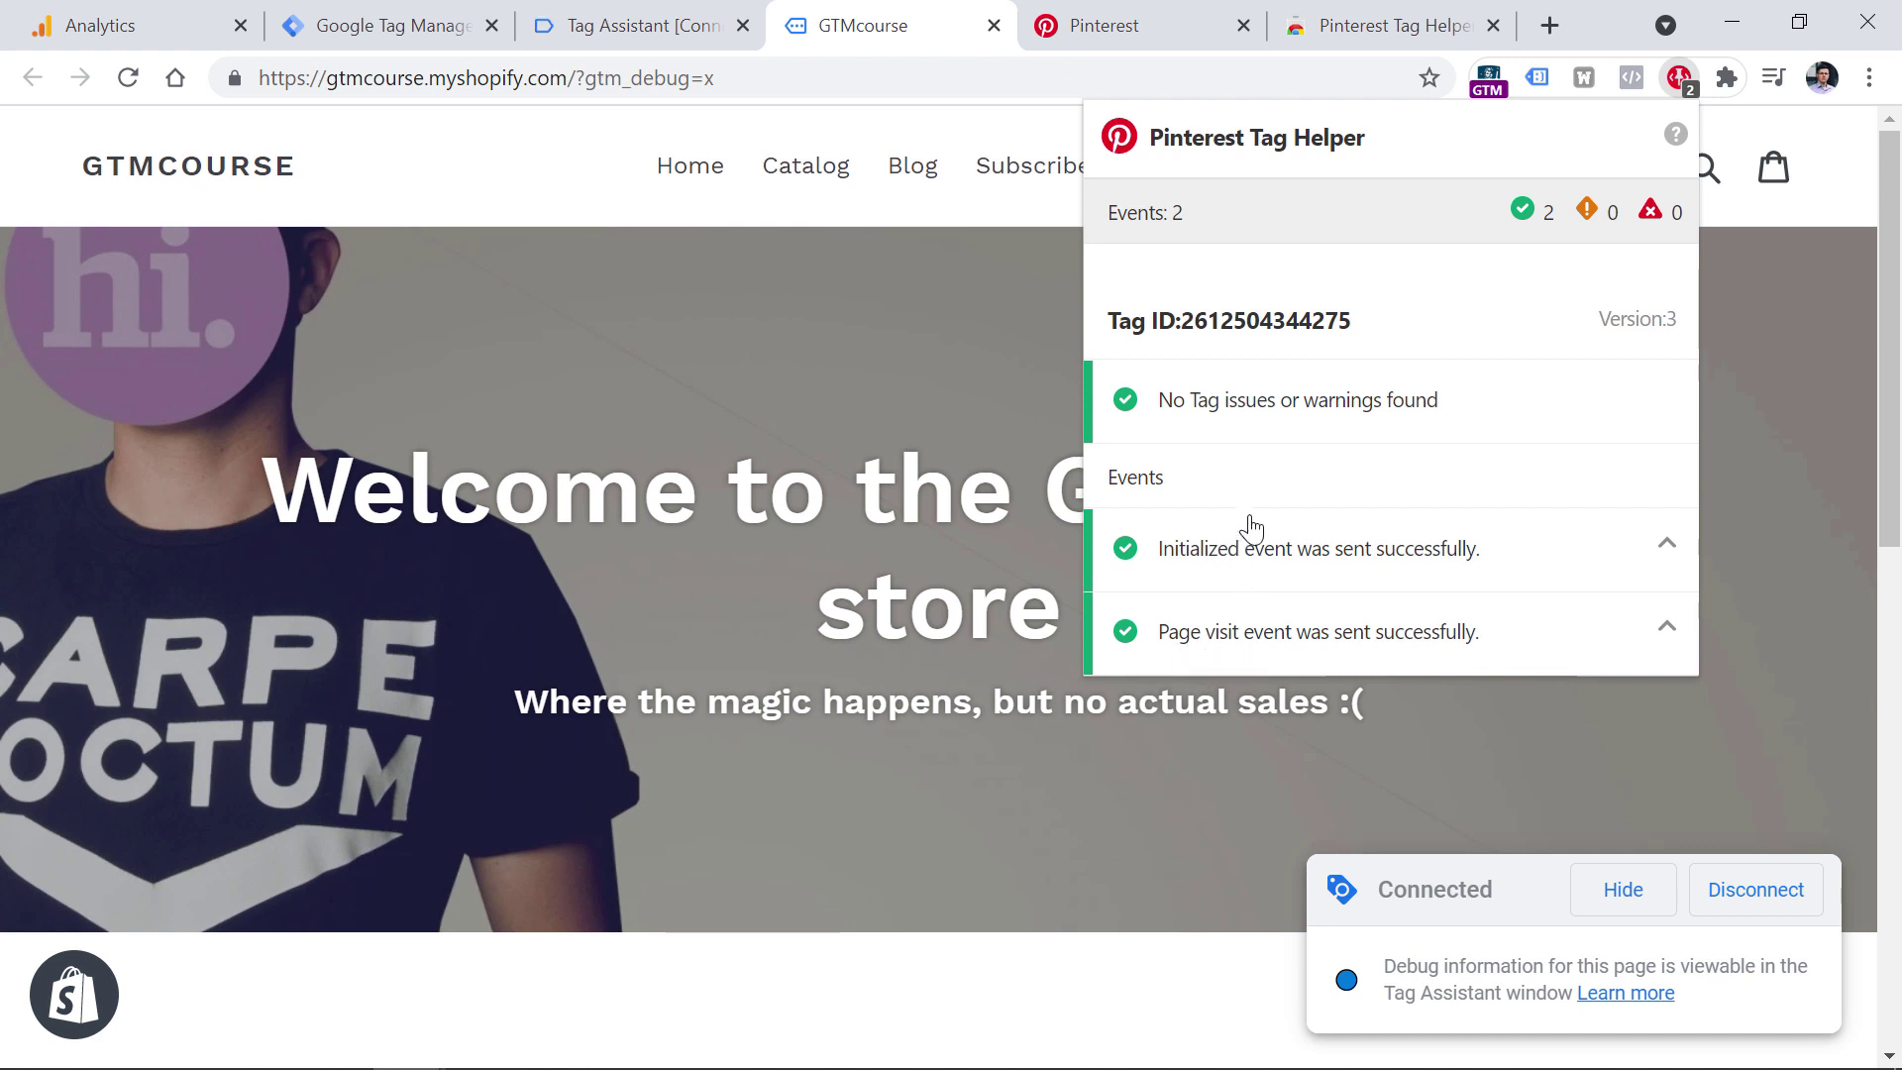
click(897, 15)
Step: Reload Pinterest Conversions to confirm PageVisit and Init in the event history, then return to Tag Manager
click(1051, 8)
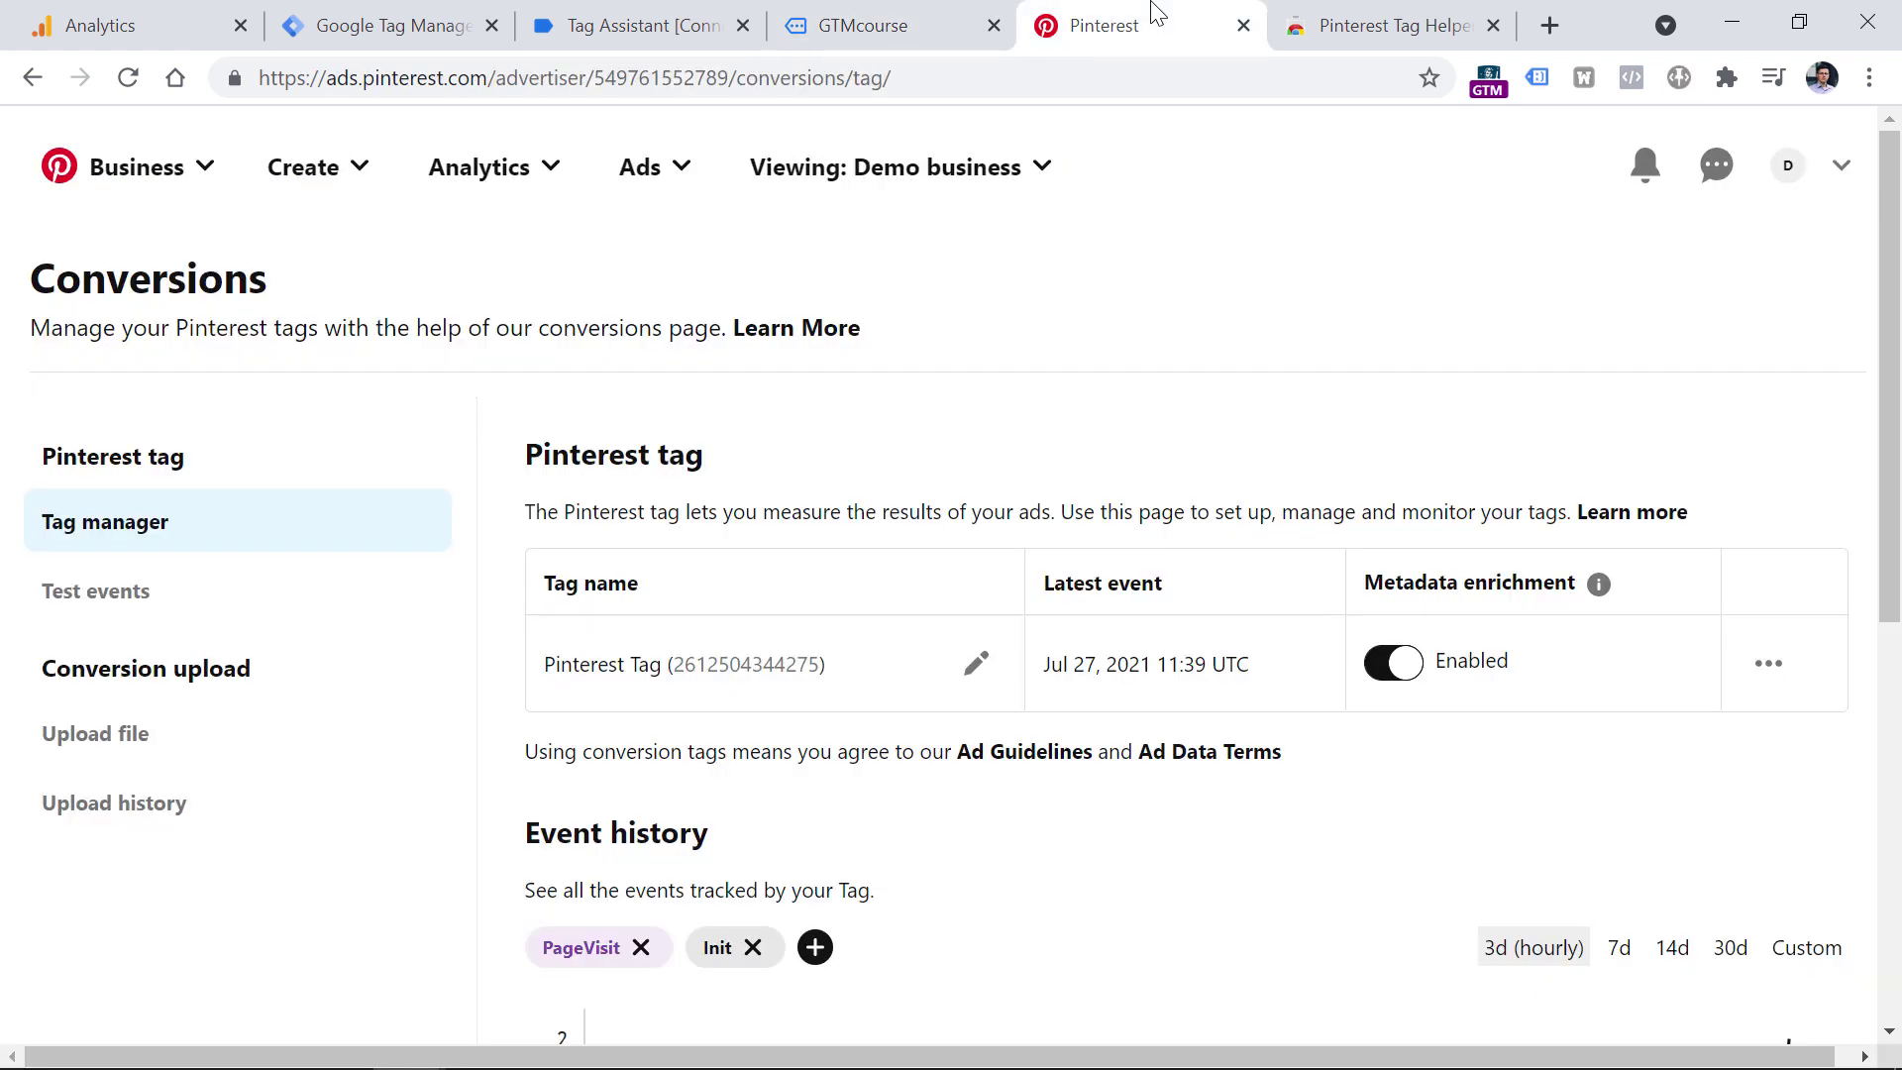
click(127, 77)
scroll(1040, 382, down, 10)
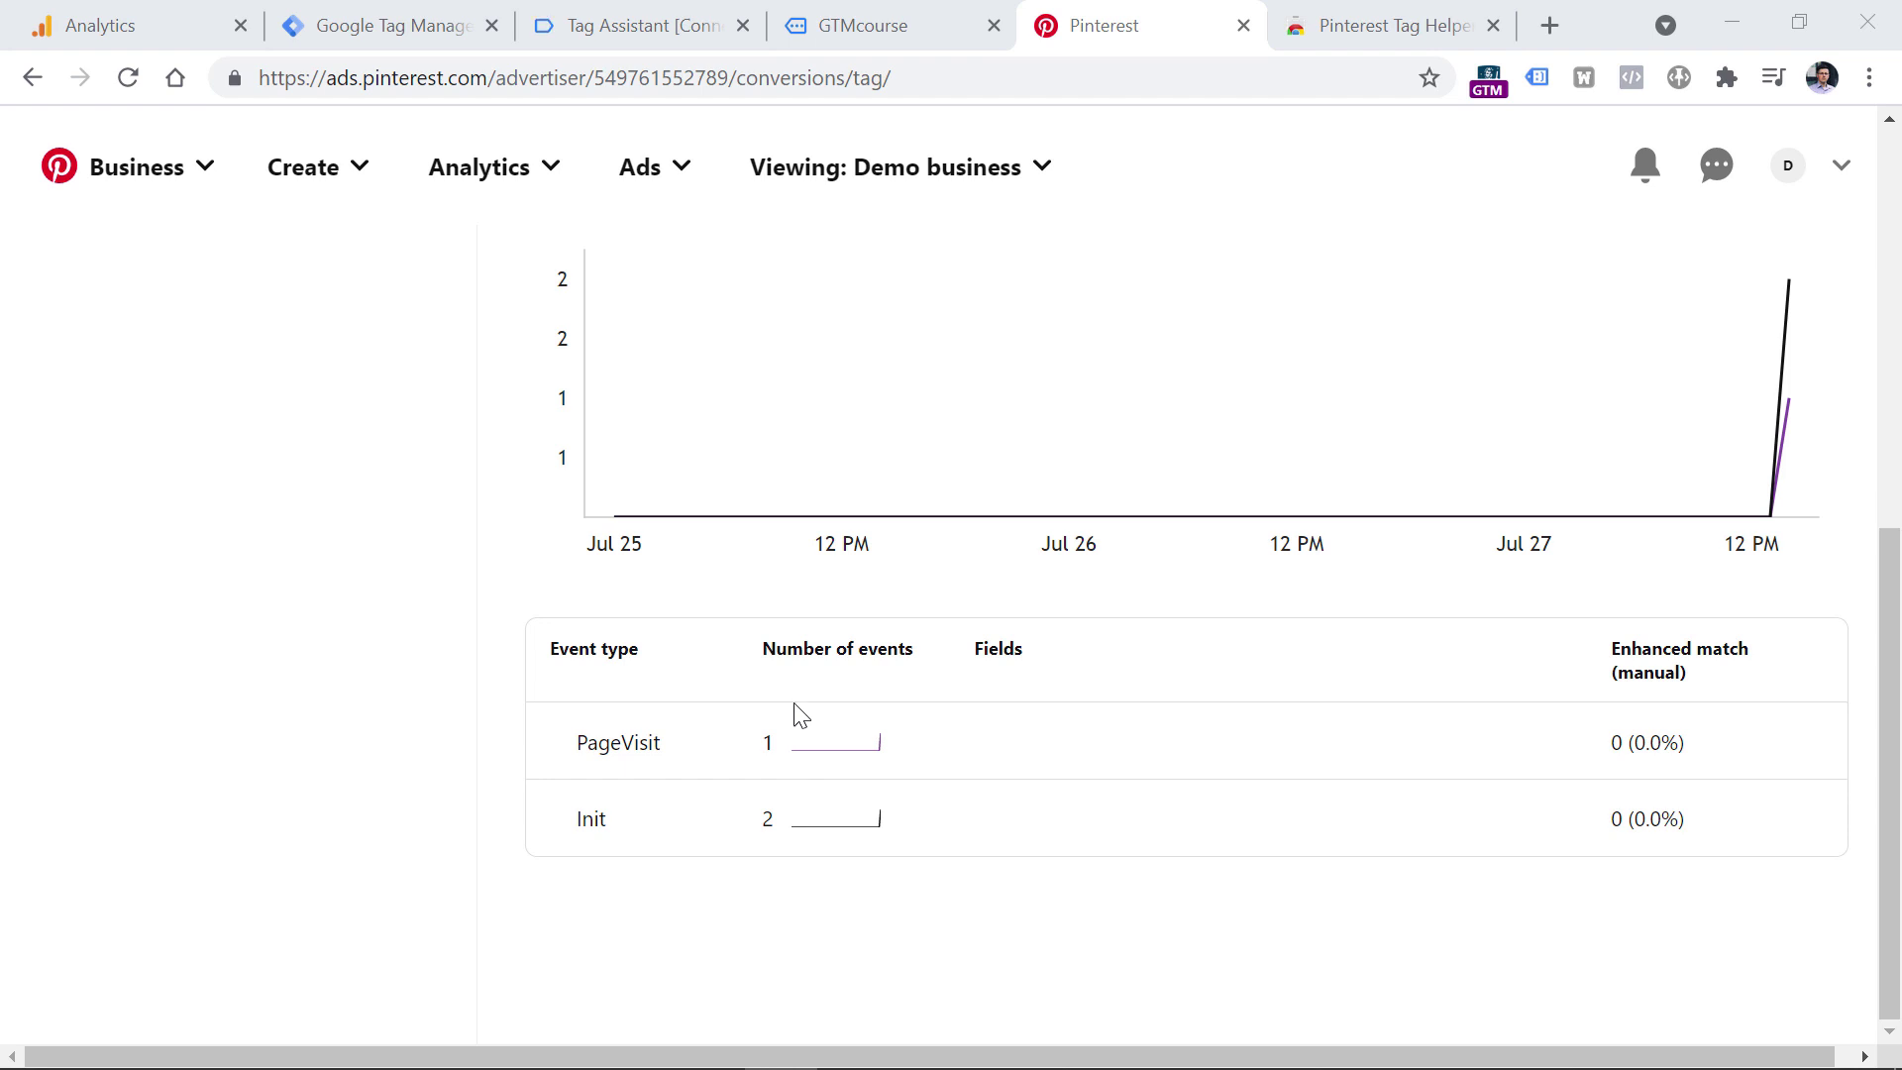
scroll(800, 716, up, 5)
key(ctrl+2)
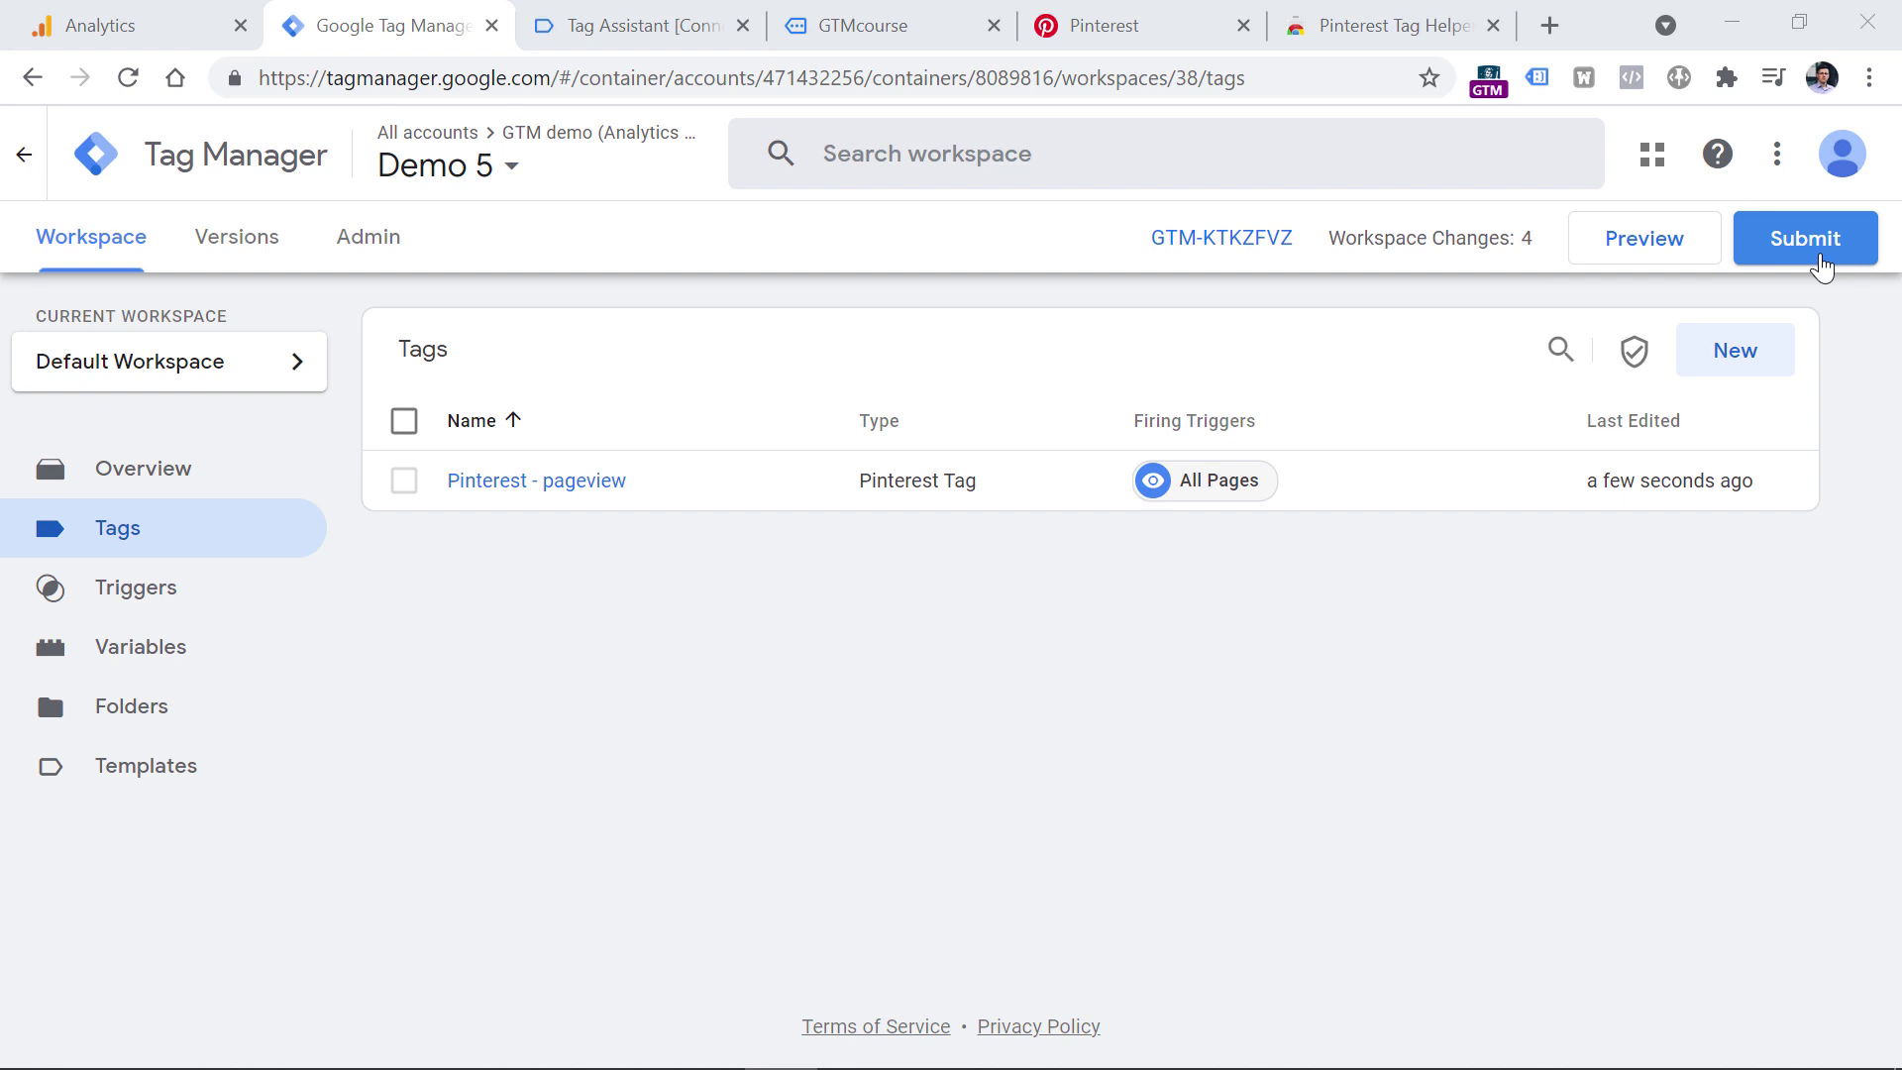
Step: Submit the 4 workspace changes and publish them as version 'Pinterest Tag Installed'
click(1819, 260)
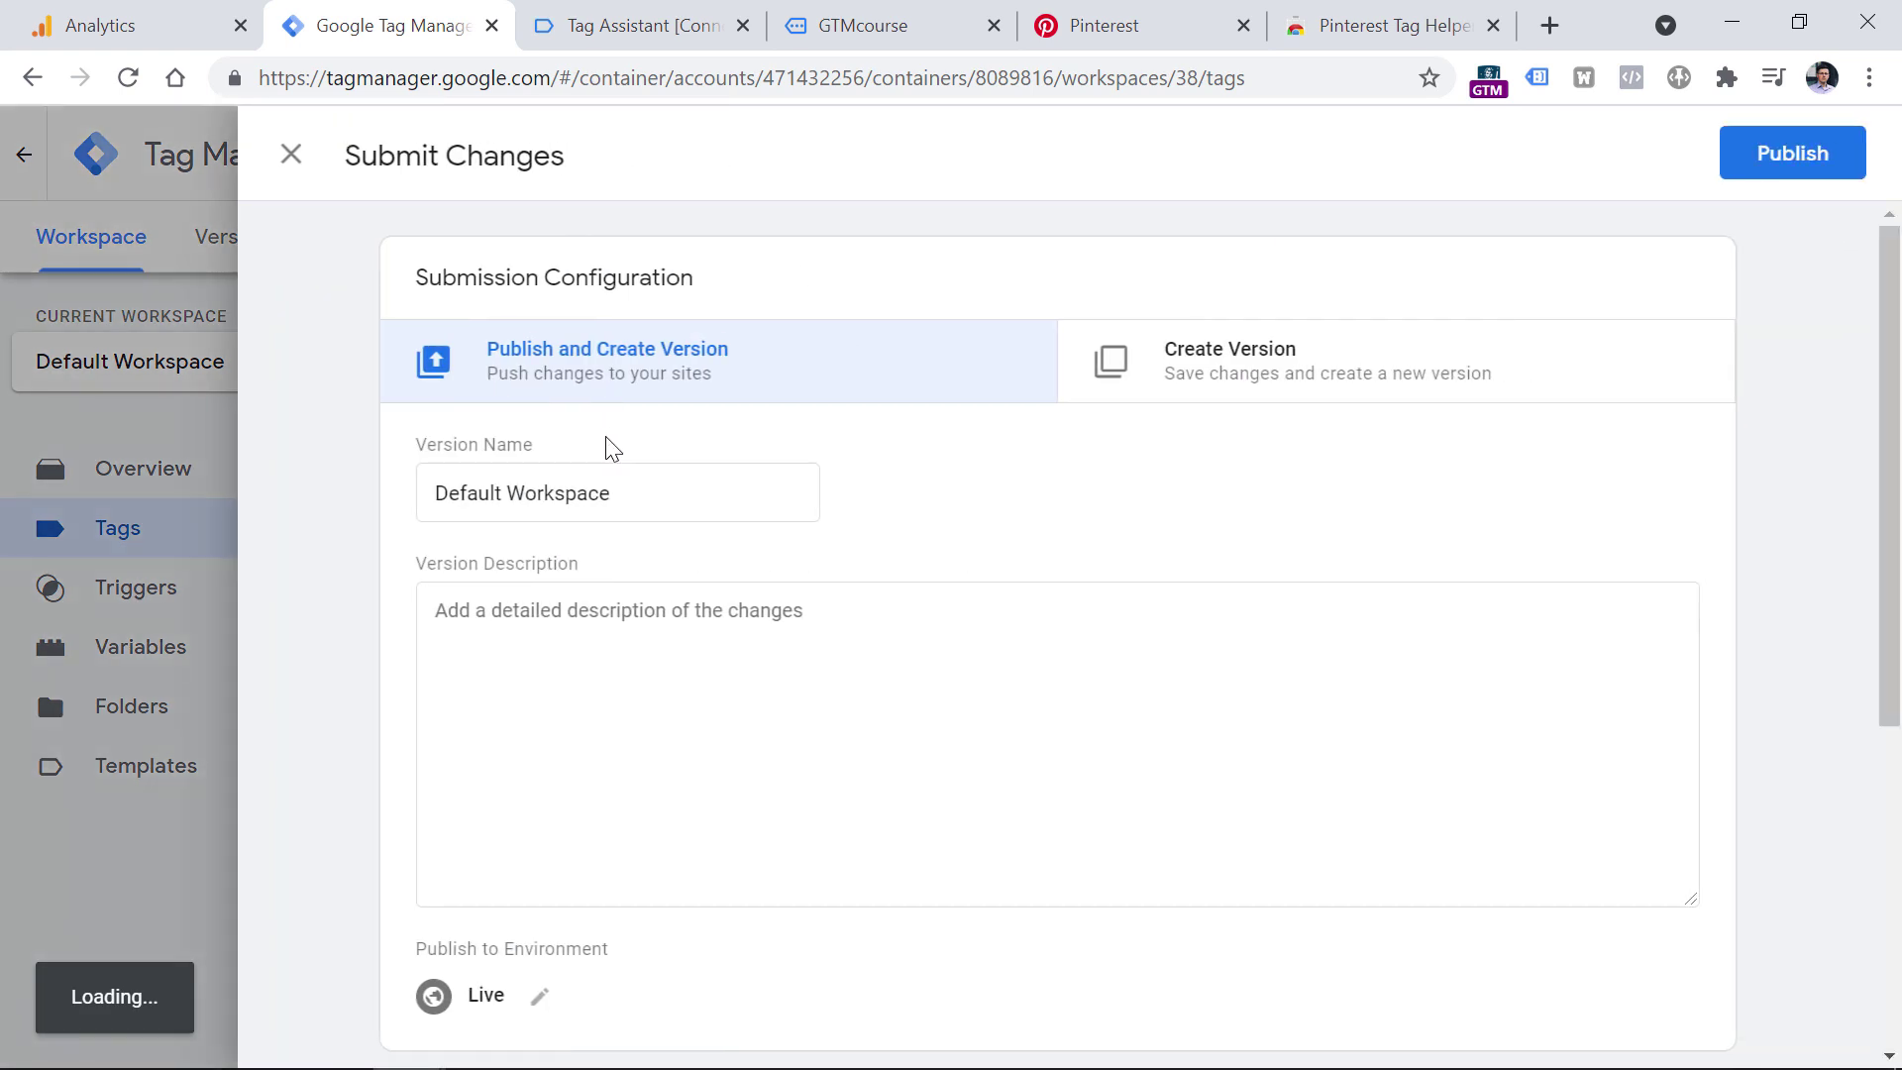
triple_click(587, 495)
key(BackSpace)
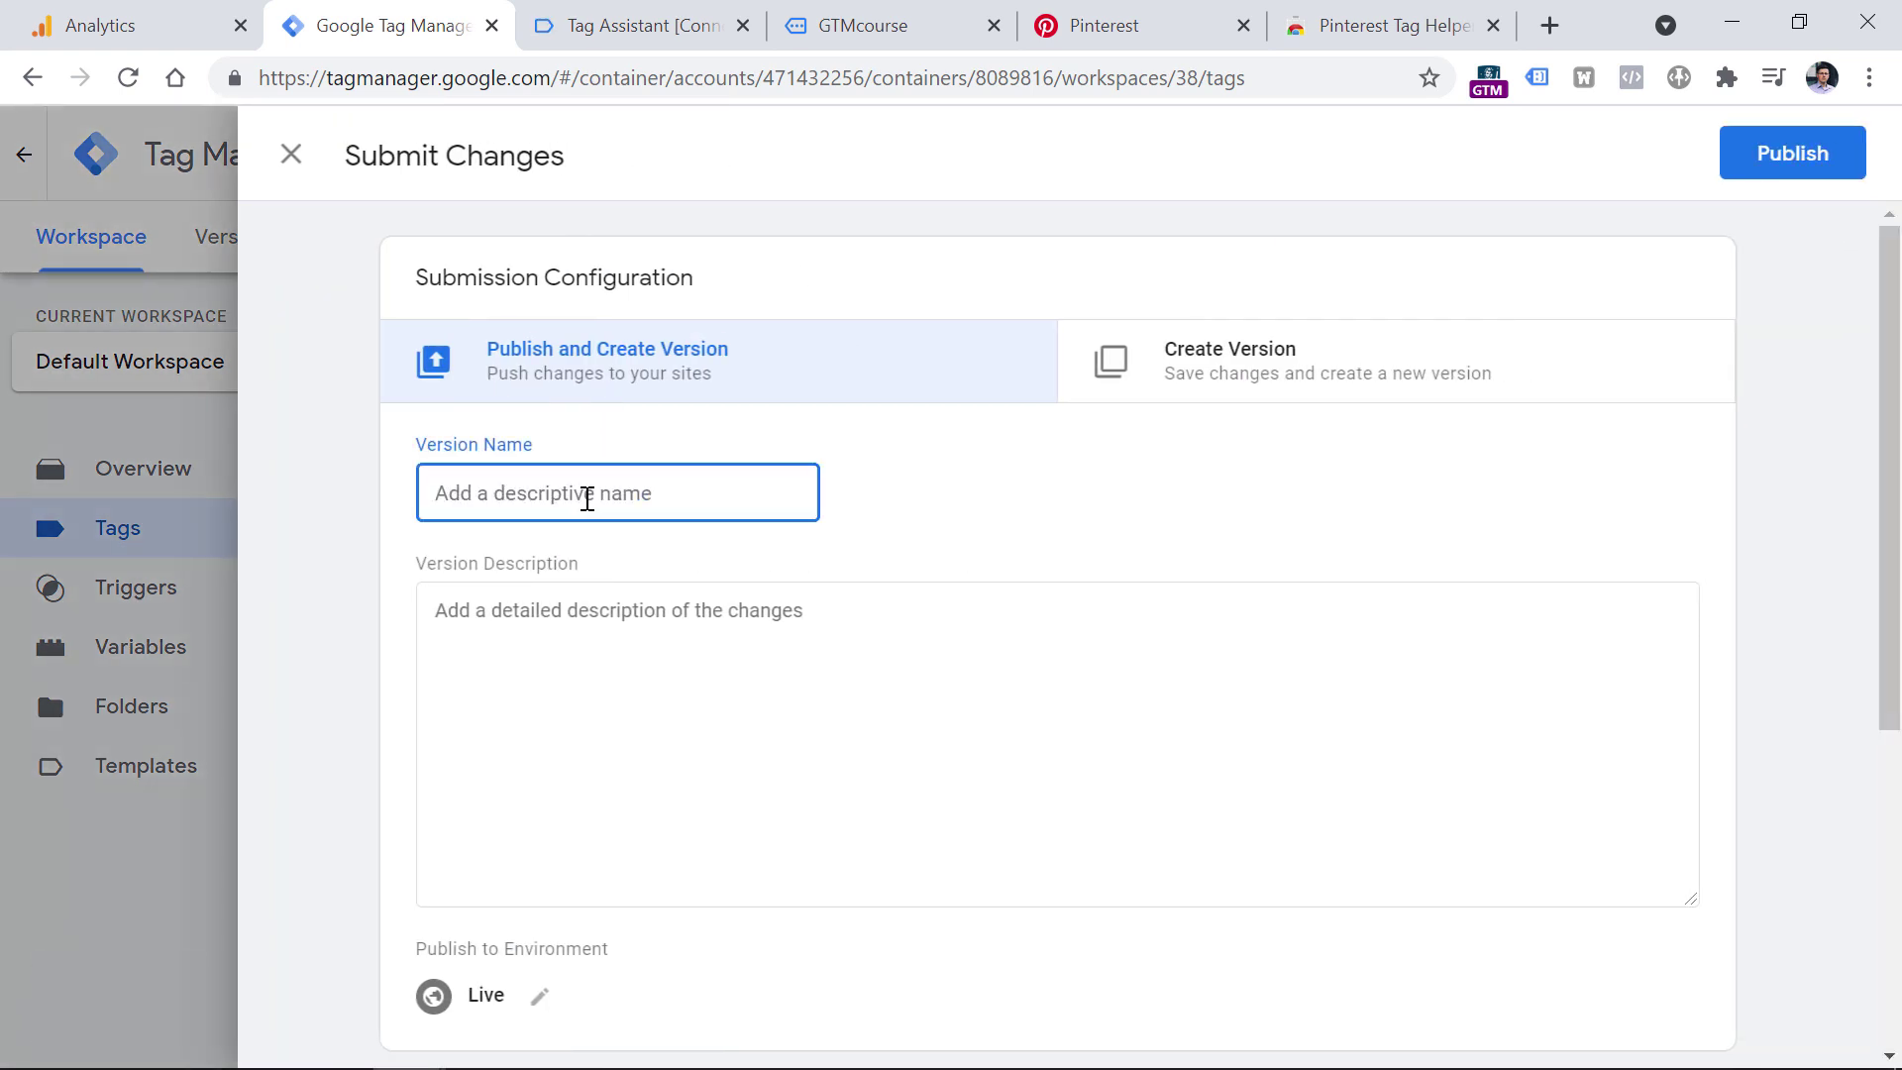
text(Pinterest Tag INs)
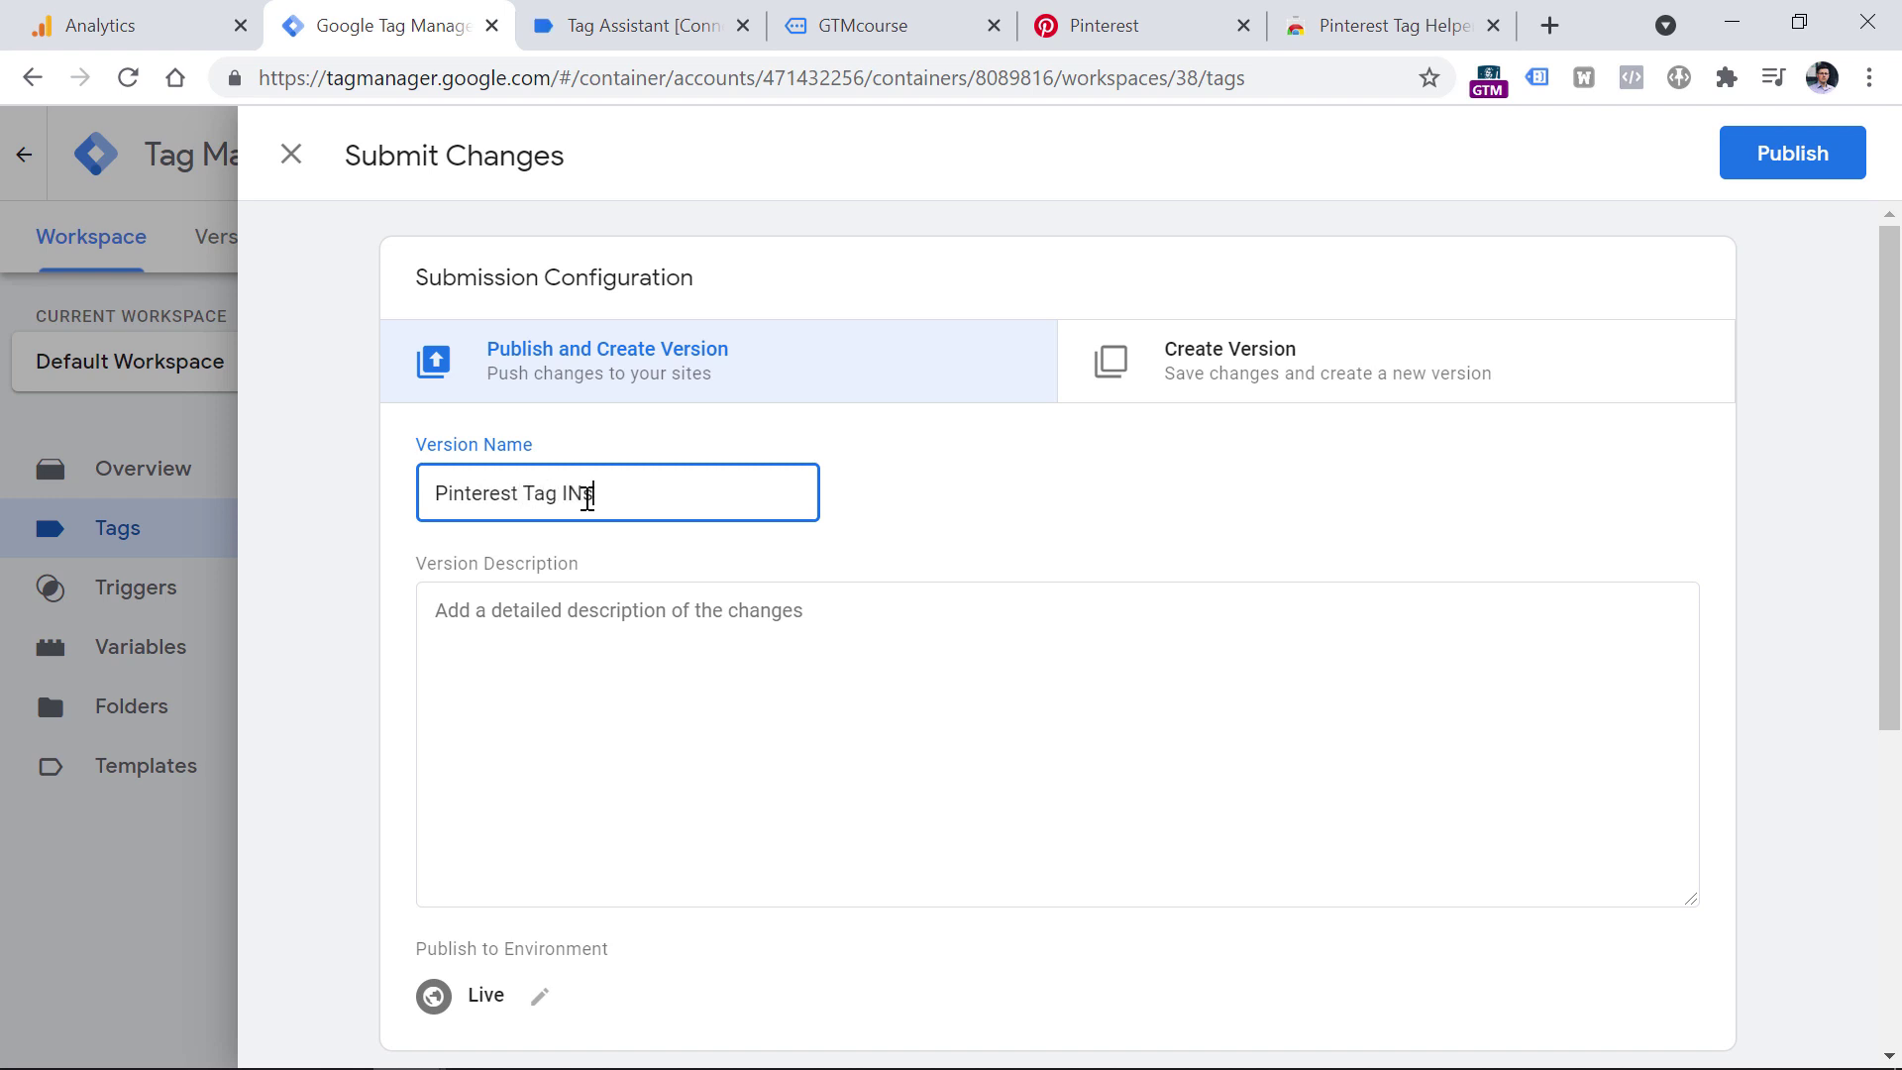
text(ta)
key(BackSpace)
key(BackSpace)
key(BackSpace)
key(BackSpace)
text(nstalled)
key(BackSpace)
key(BackSpace)
key(BackSpace)
text(led)
click(1793, 154)
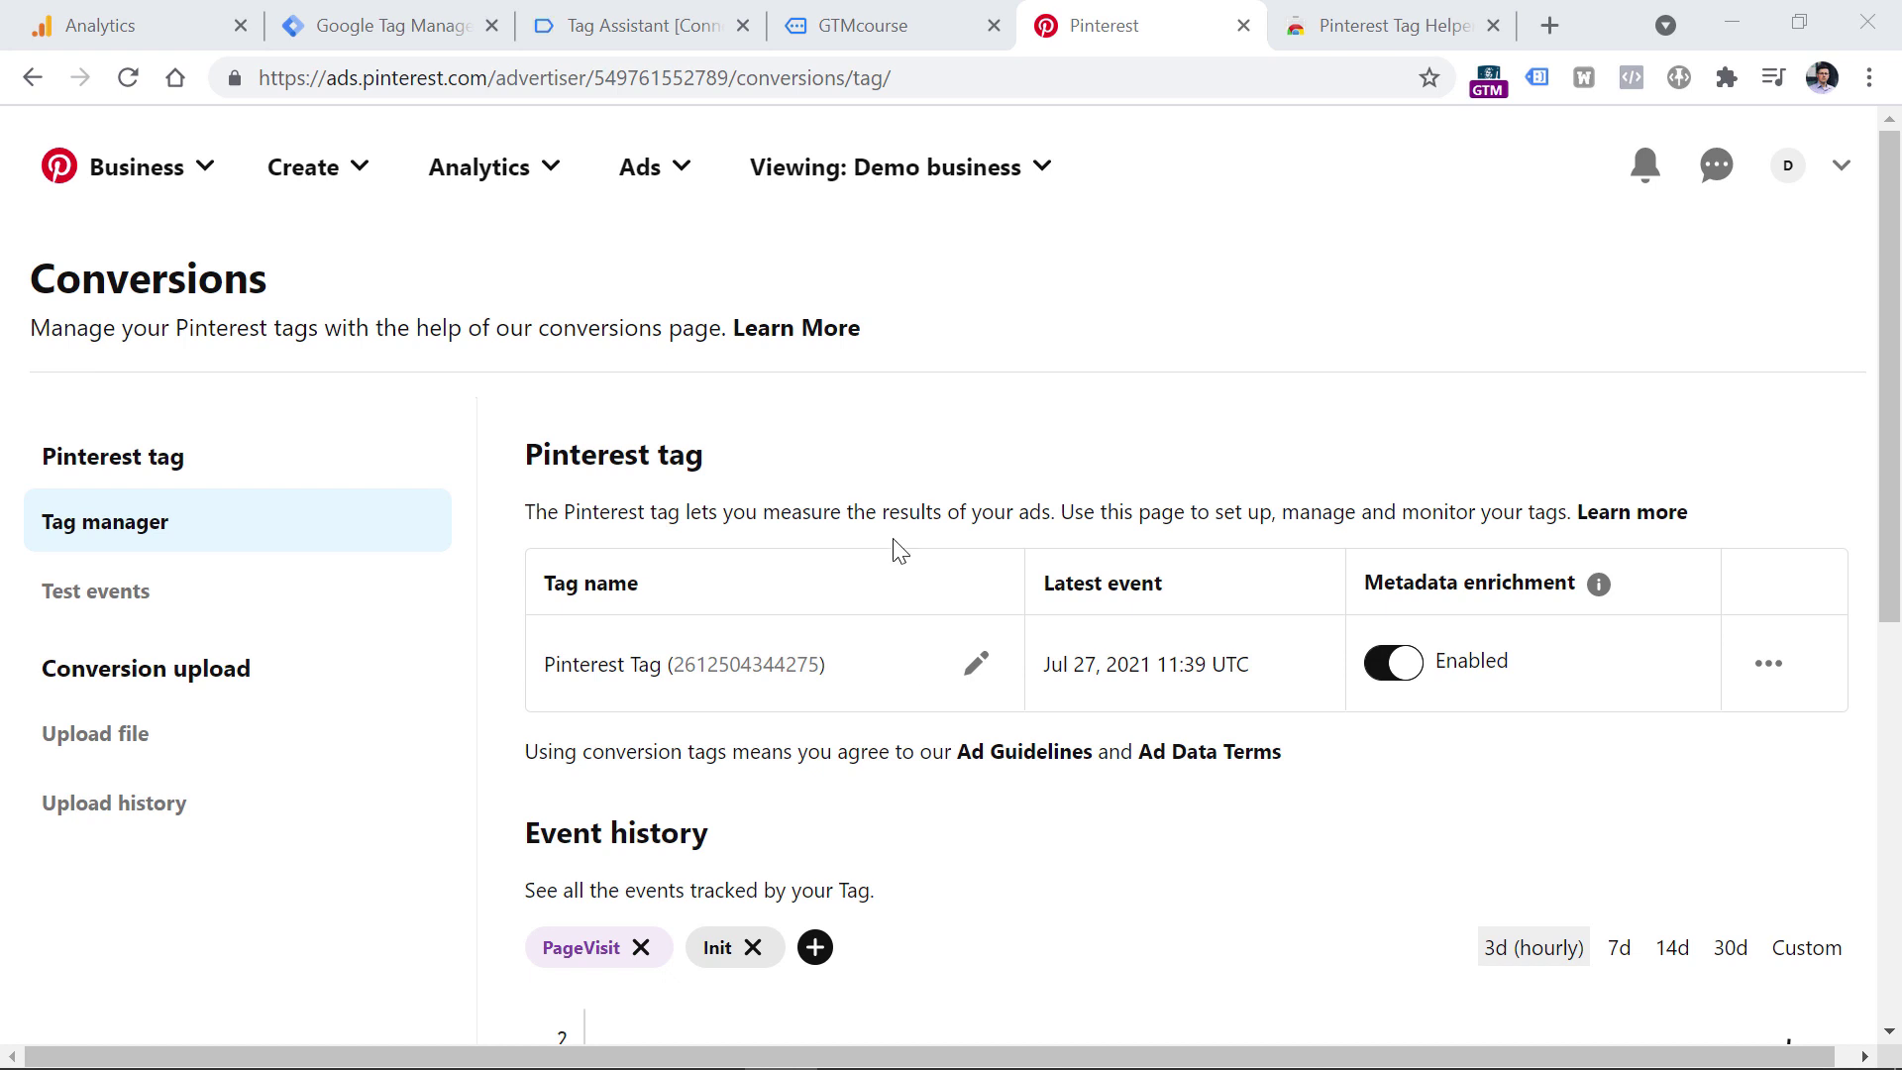
Step: Start a new site-visitor audience named 'Visitors - men shoes' using the Pinterest Tag as source
click(677, 180)
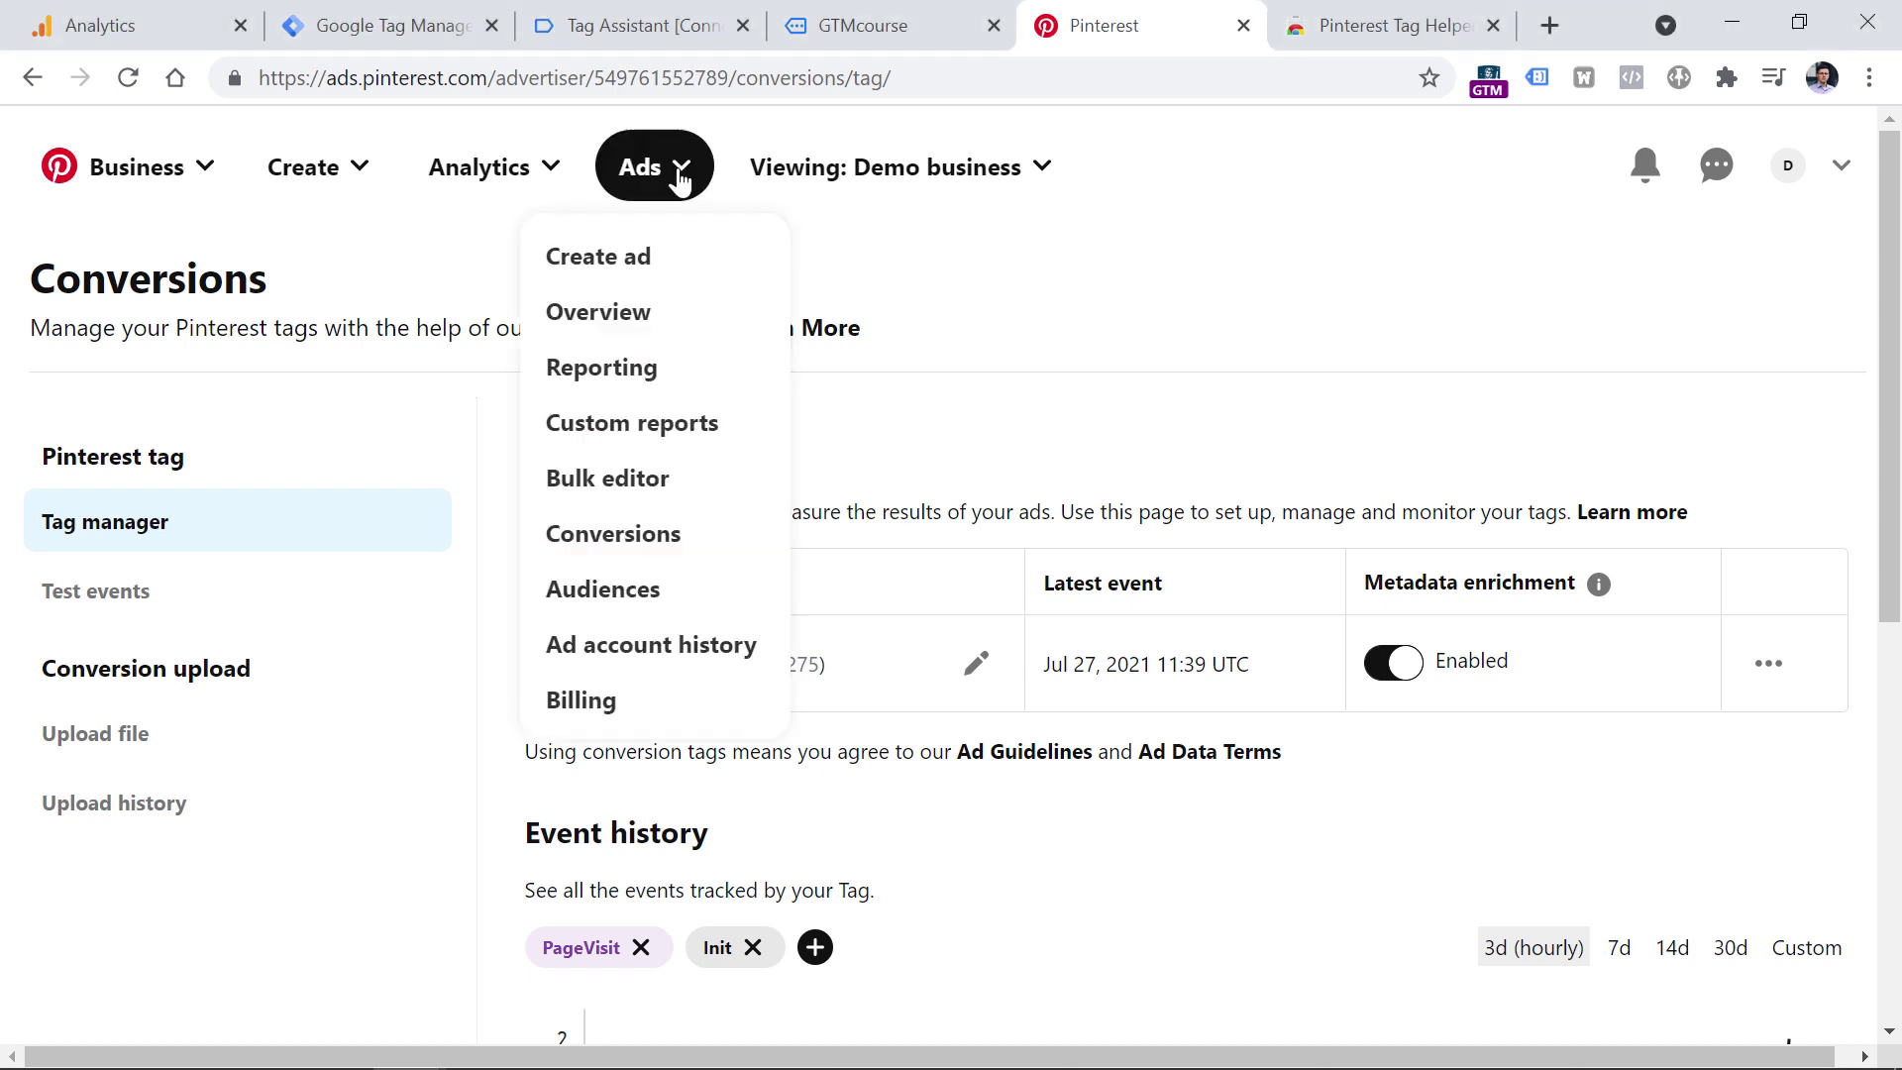
click(650, 590)
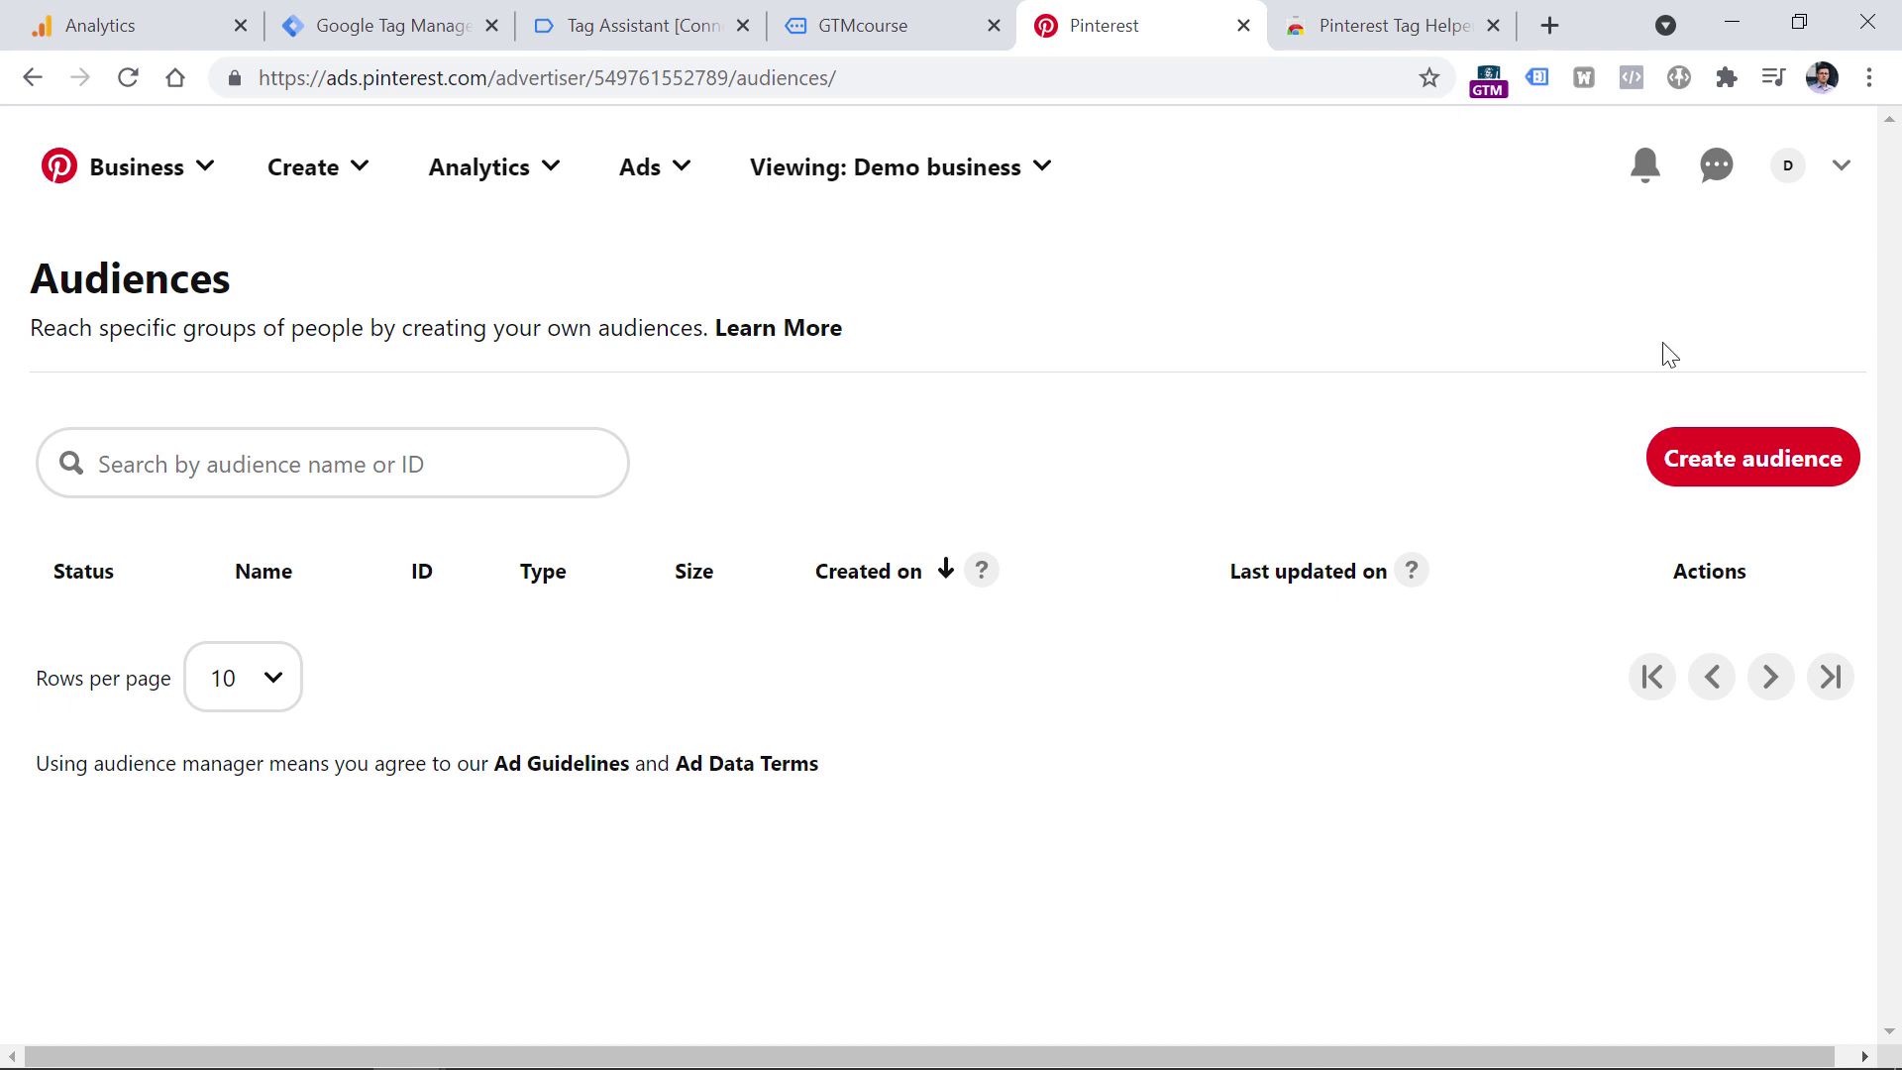
click(1750, 478)
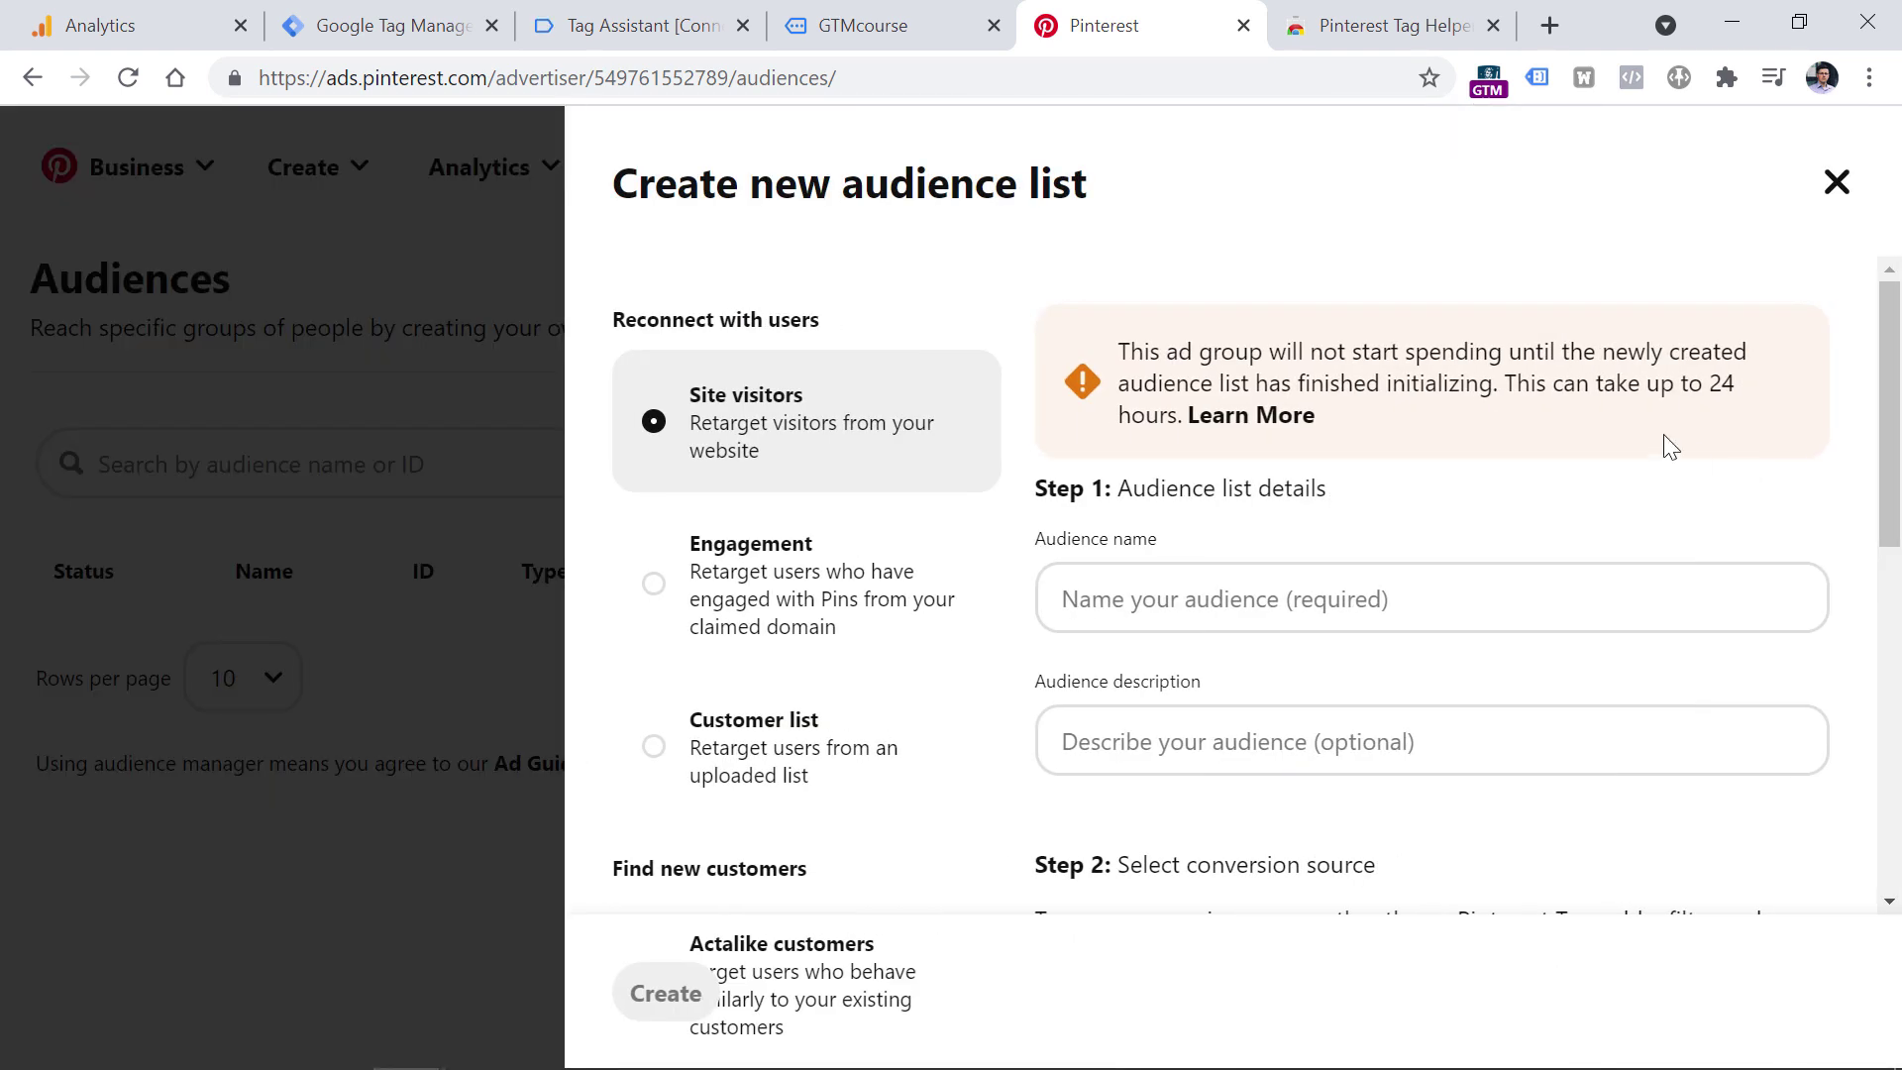
click(1328, 609)
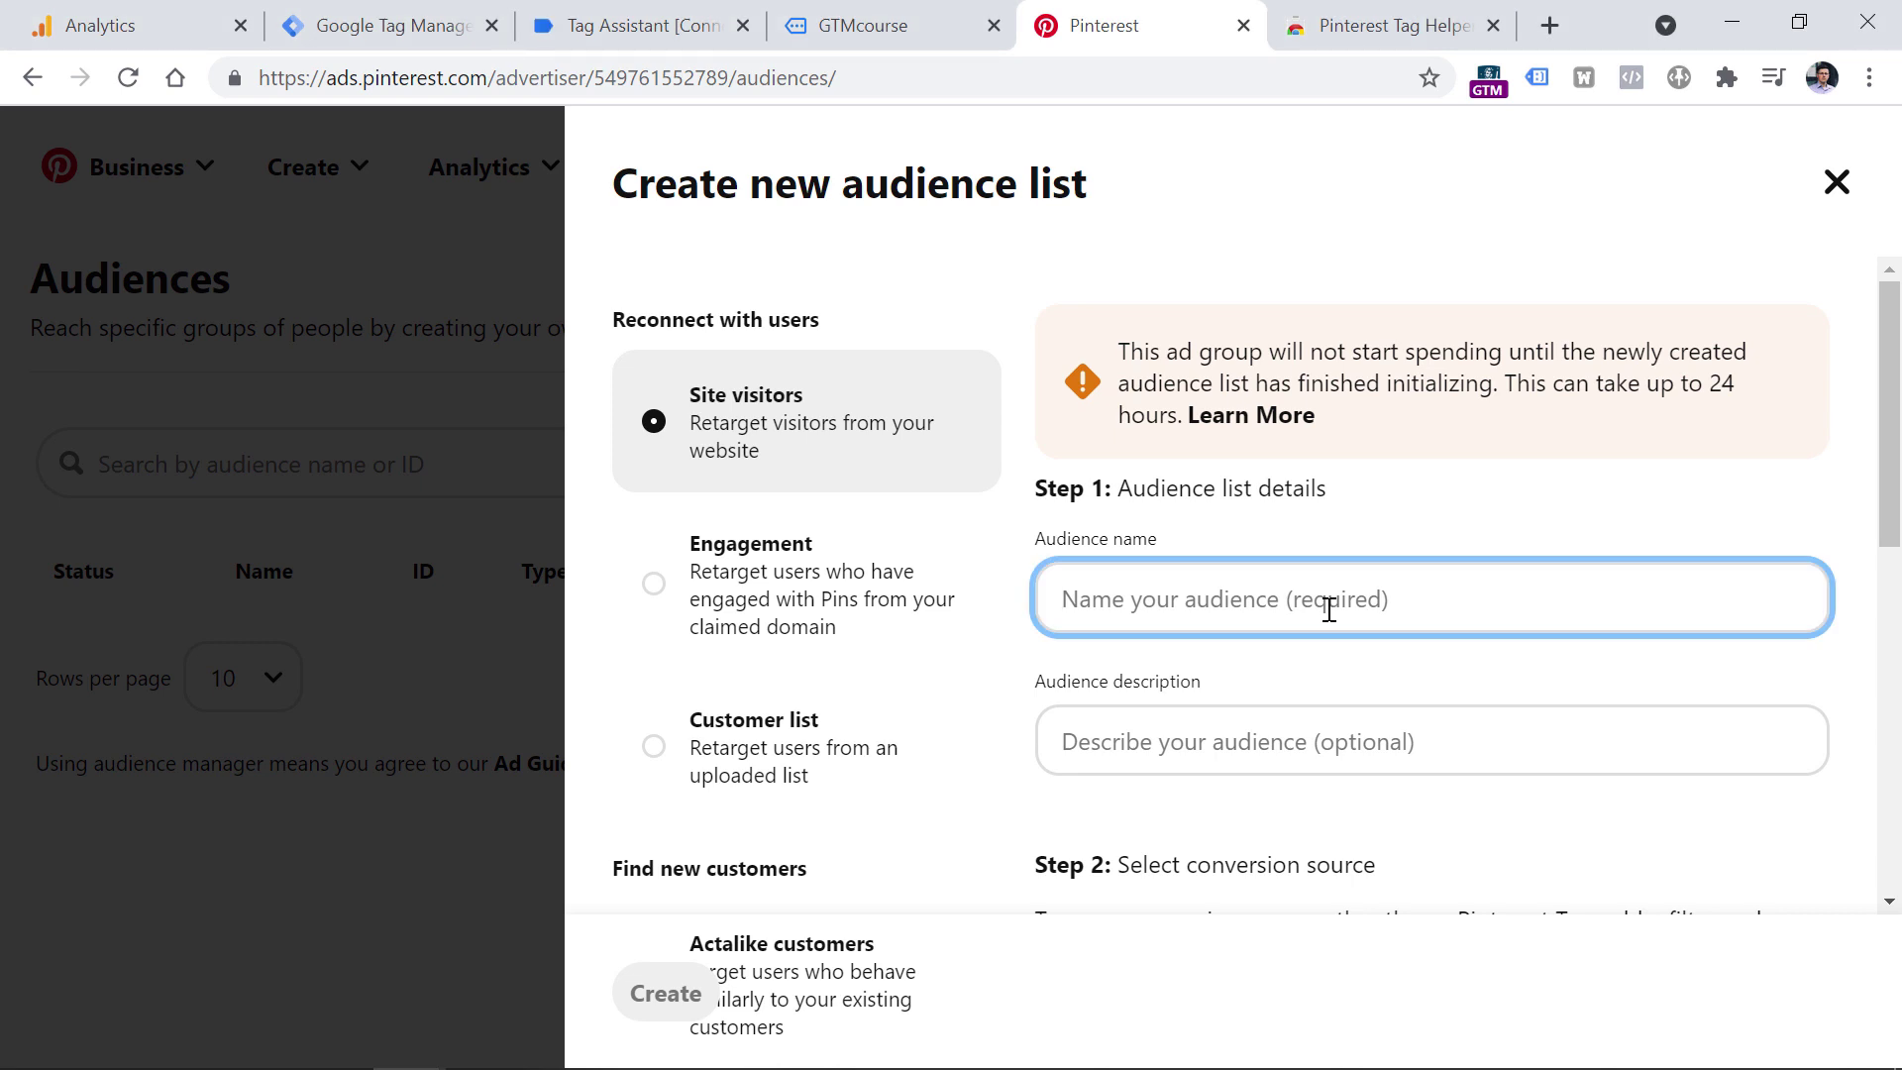
text(Visitors - men shoes)
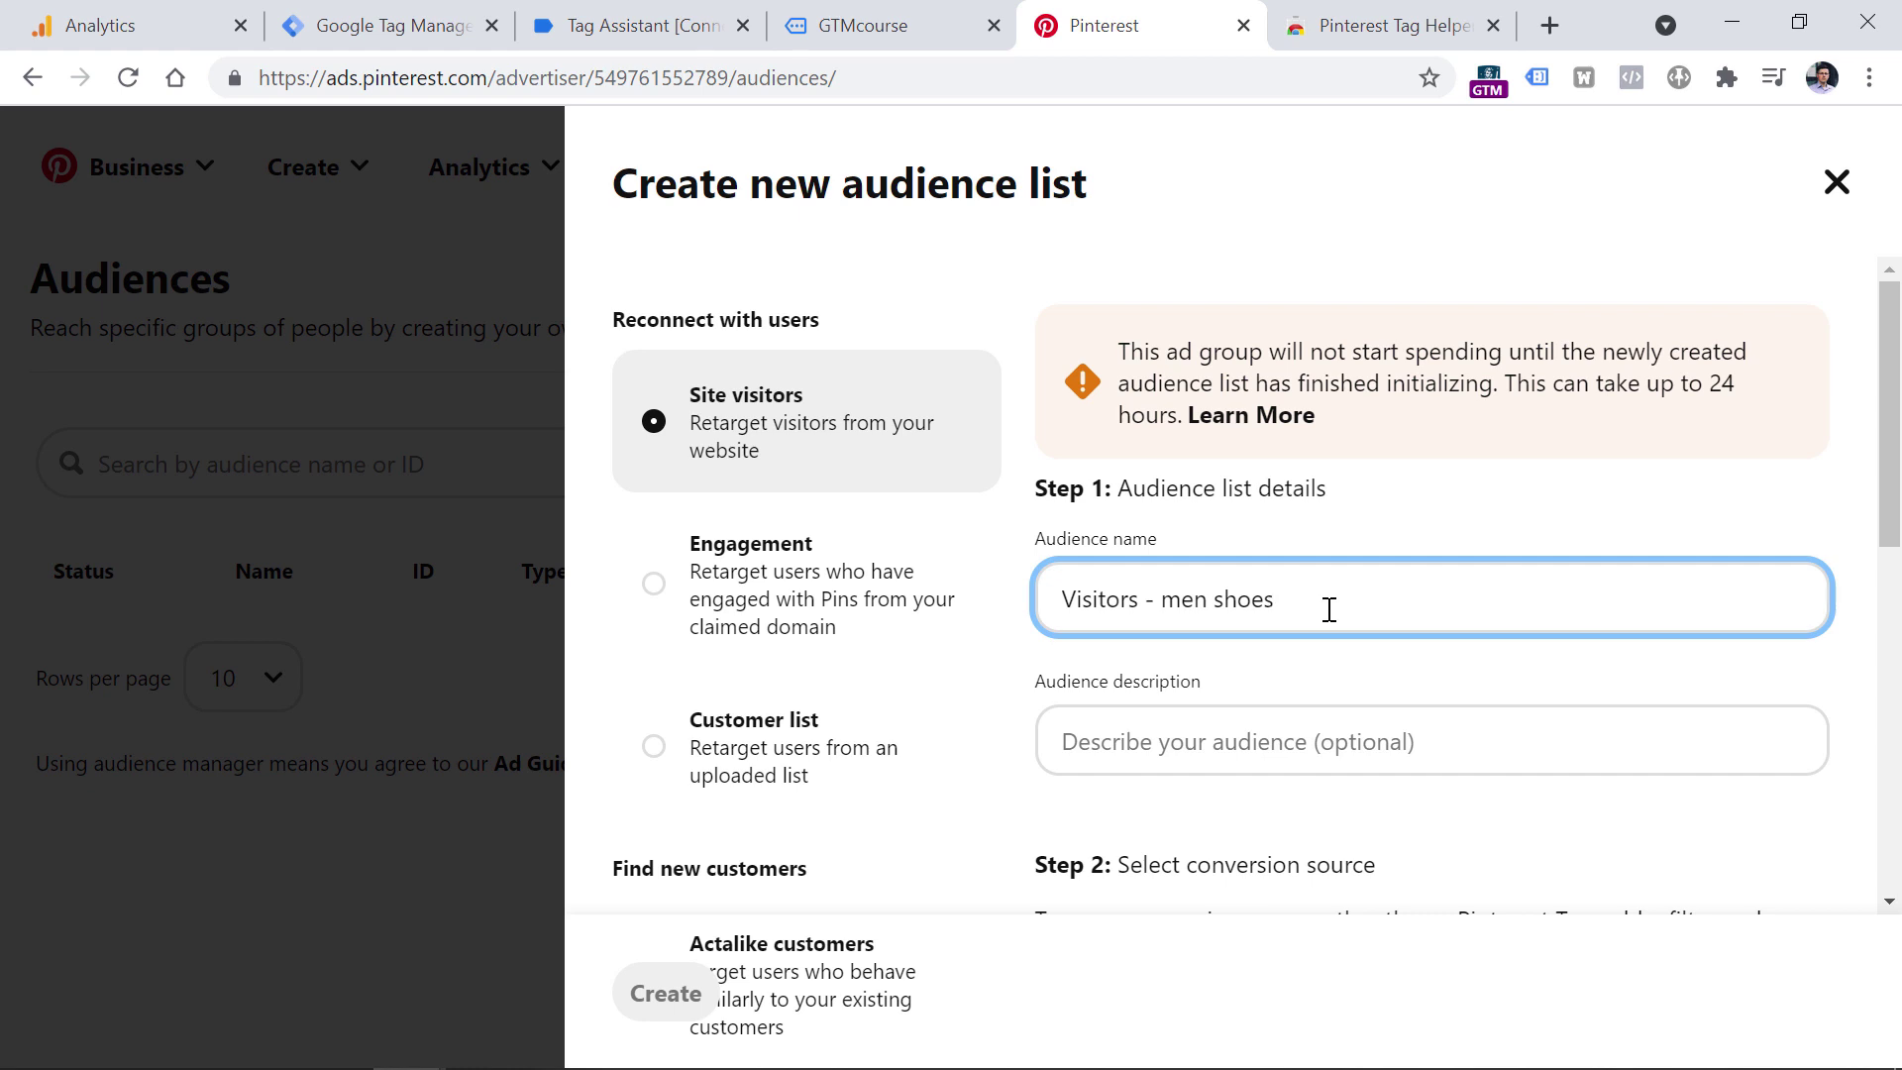
scroll(1328, 608, down, 5)
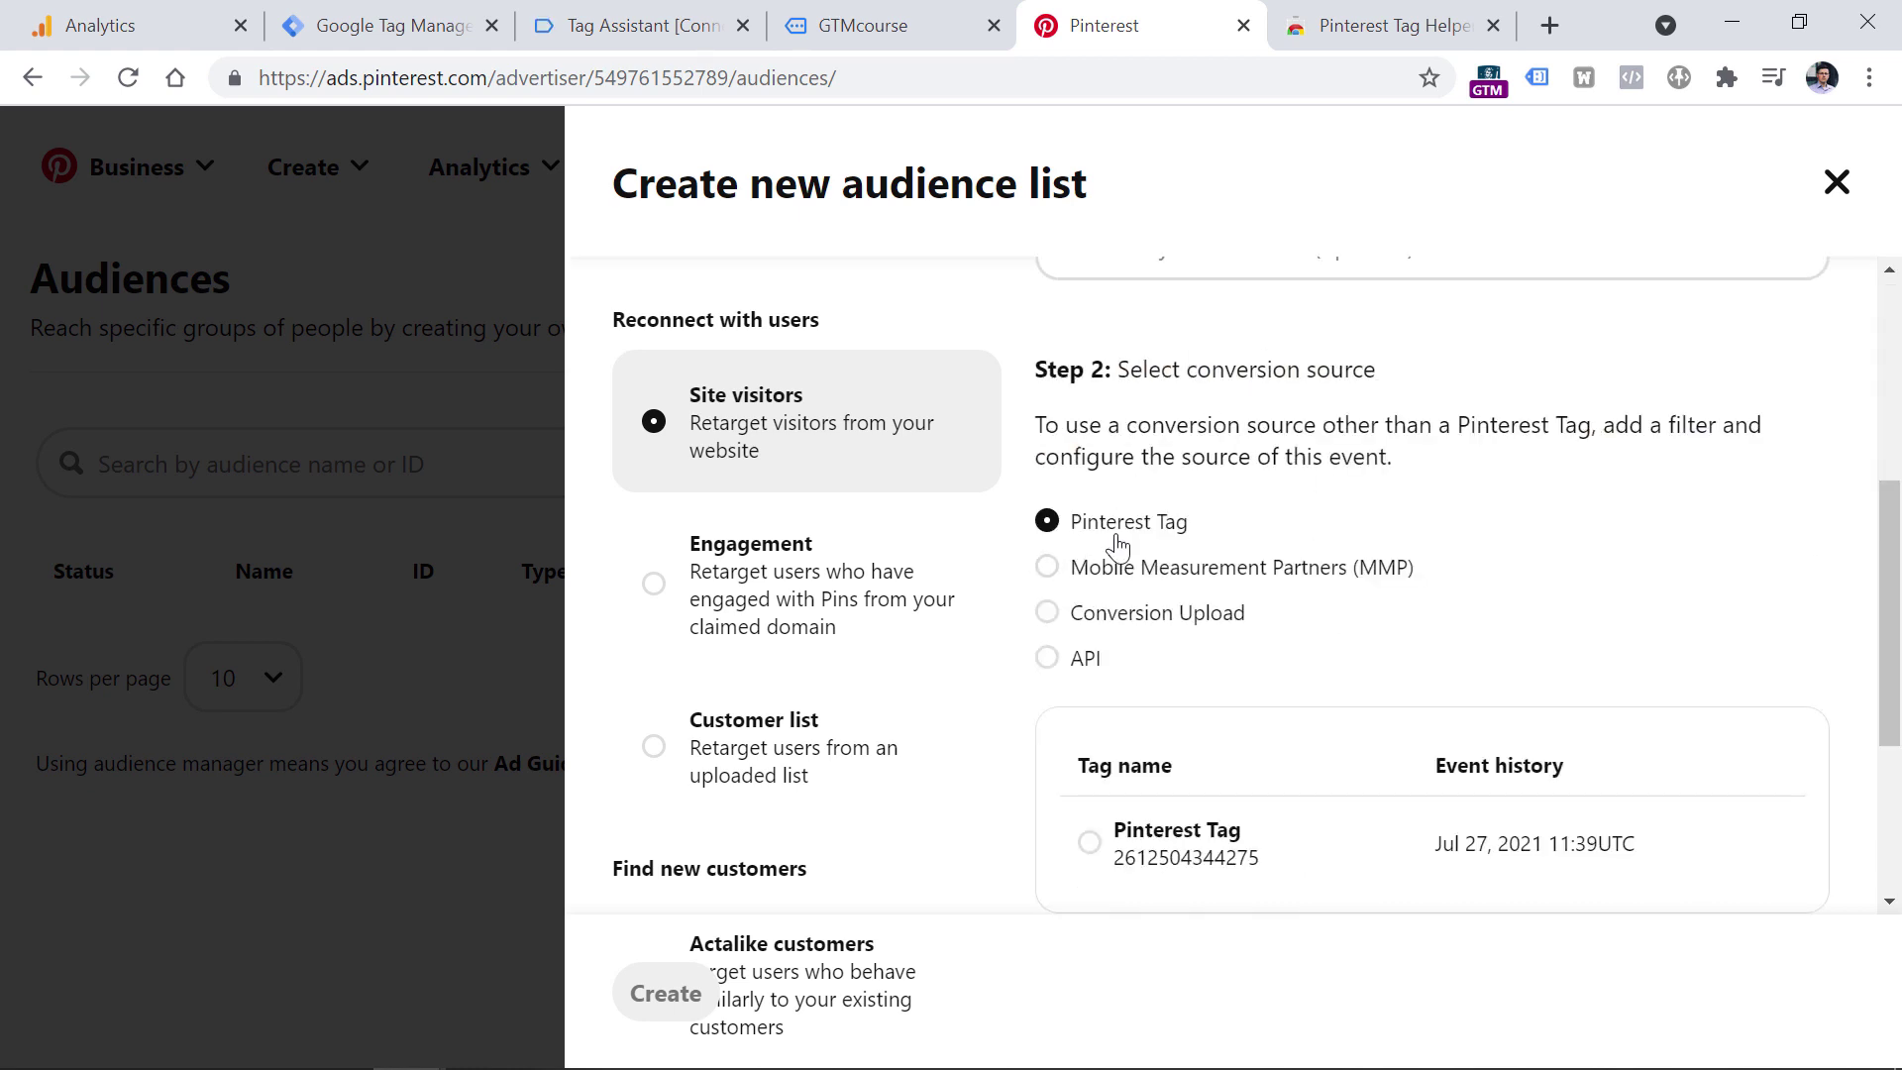
scroll(1231, 509, down, 3)
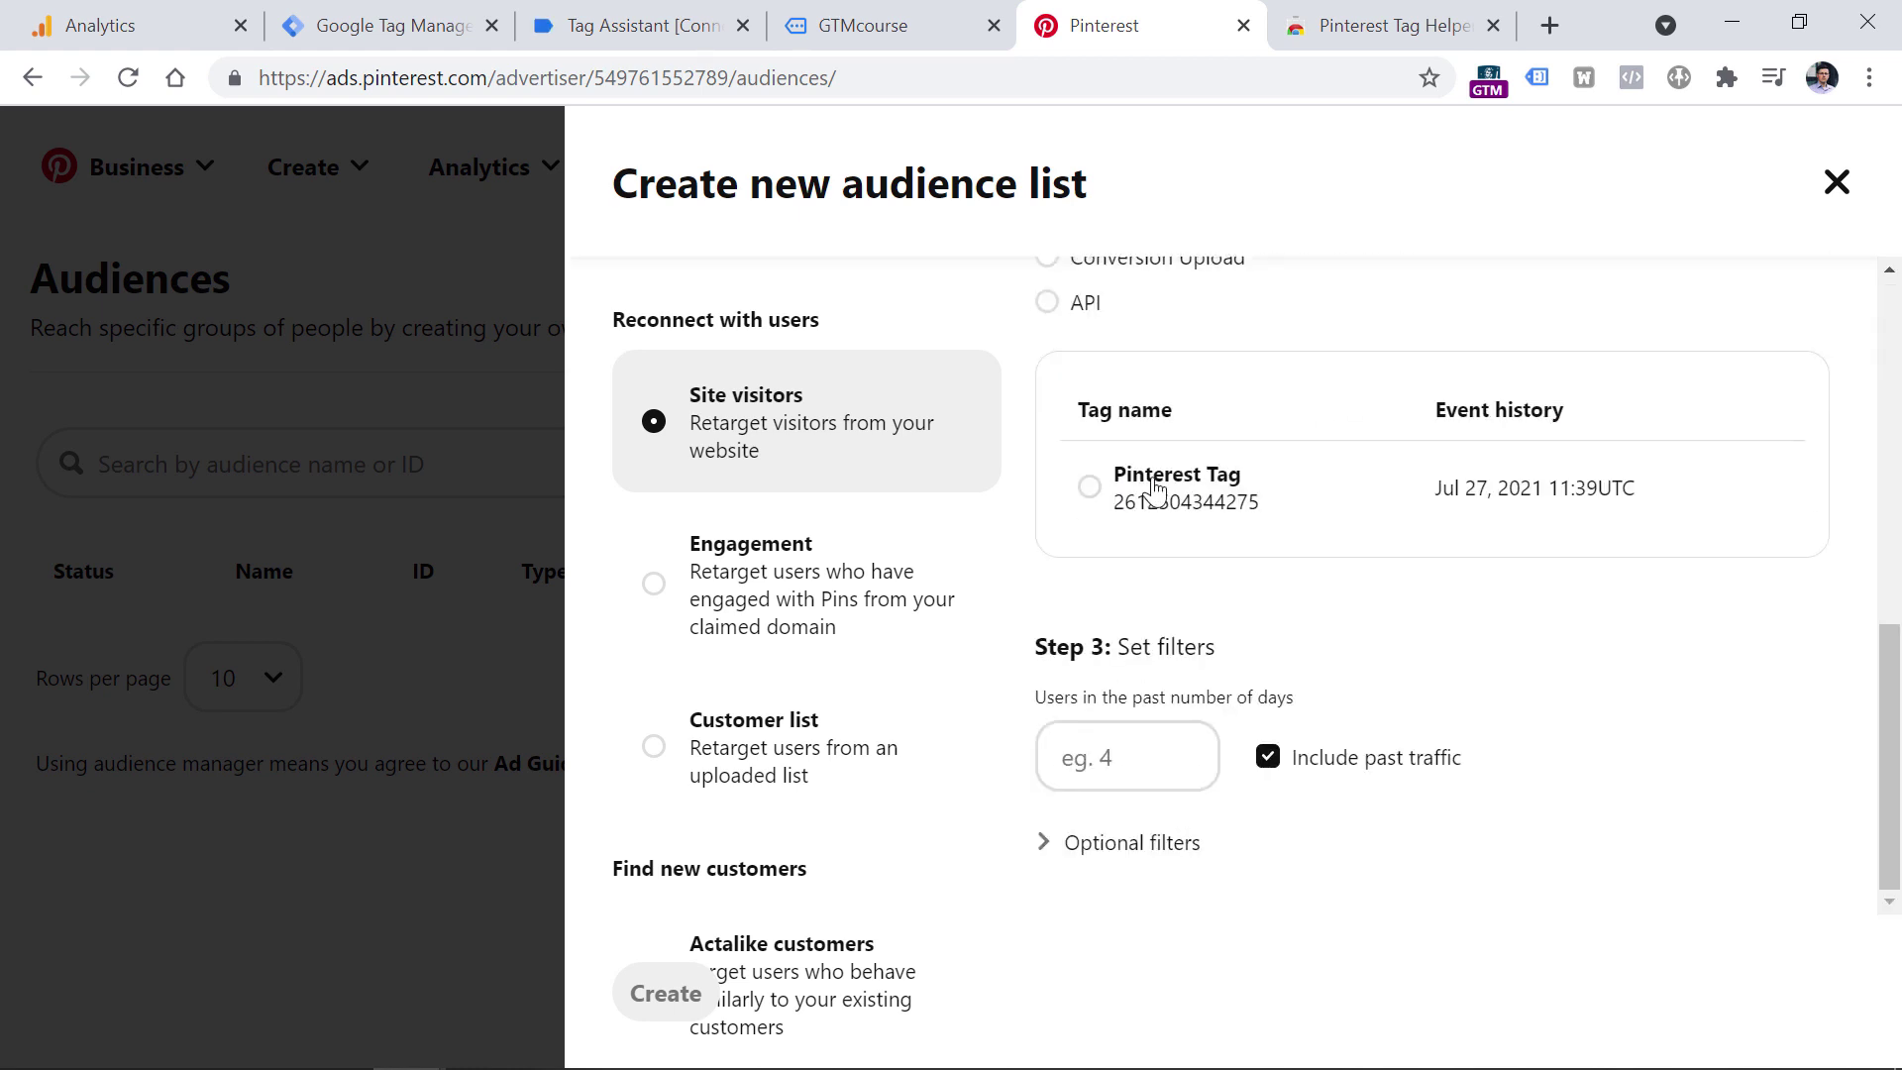
click(1089, 486)
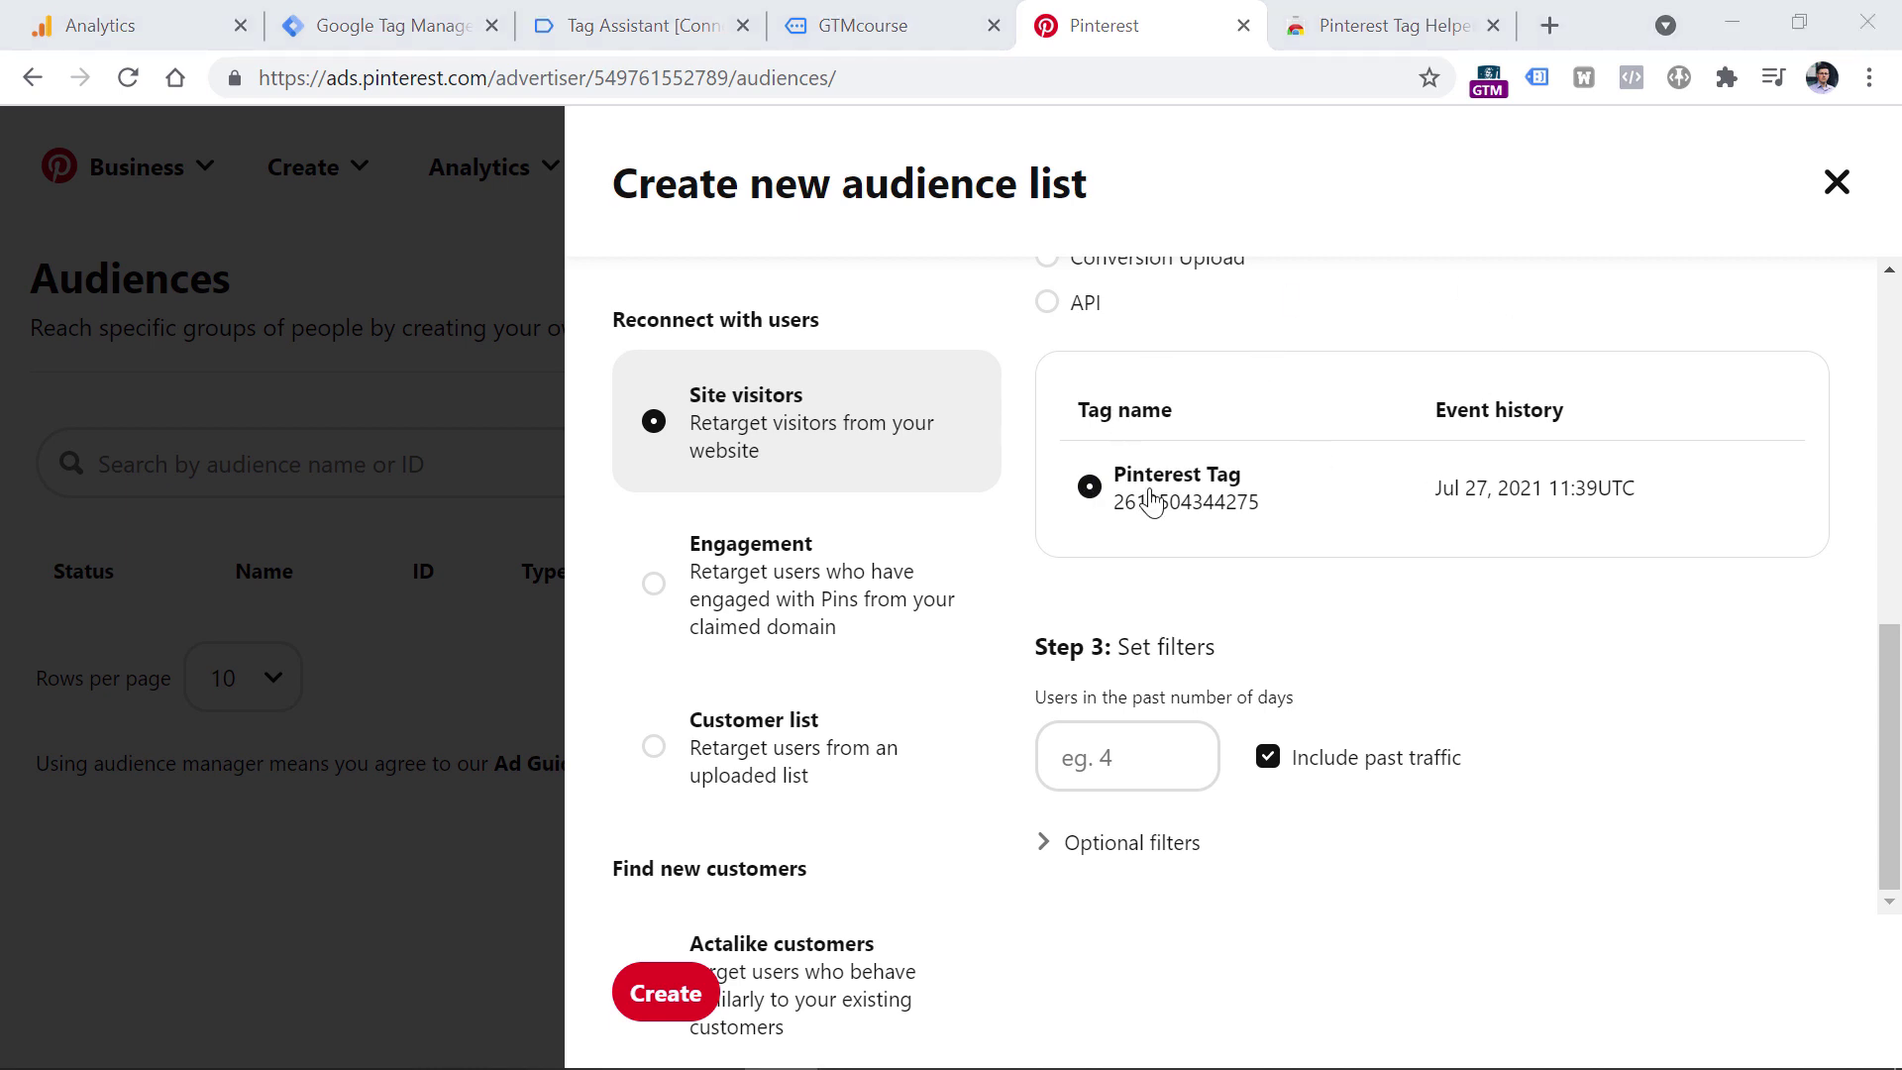
Step: Filter the audience to destination URLs containing '/shoes/men/' and create it
click(1048, 858)
scroll(1328, 624, down, 4)
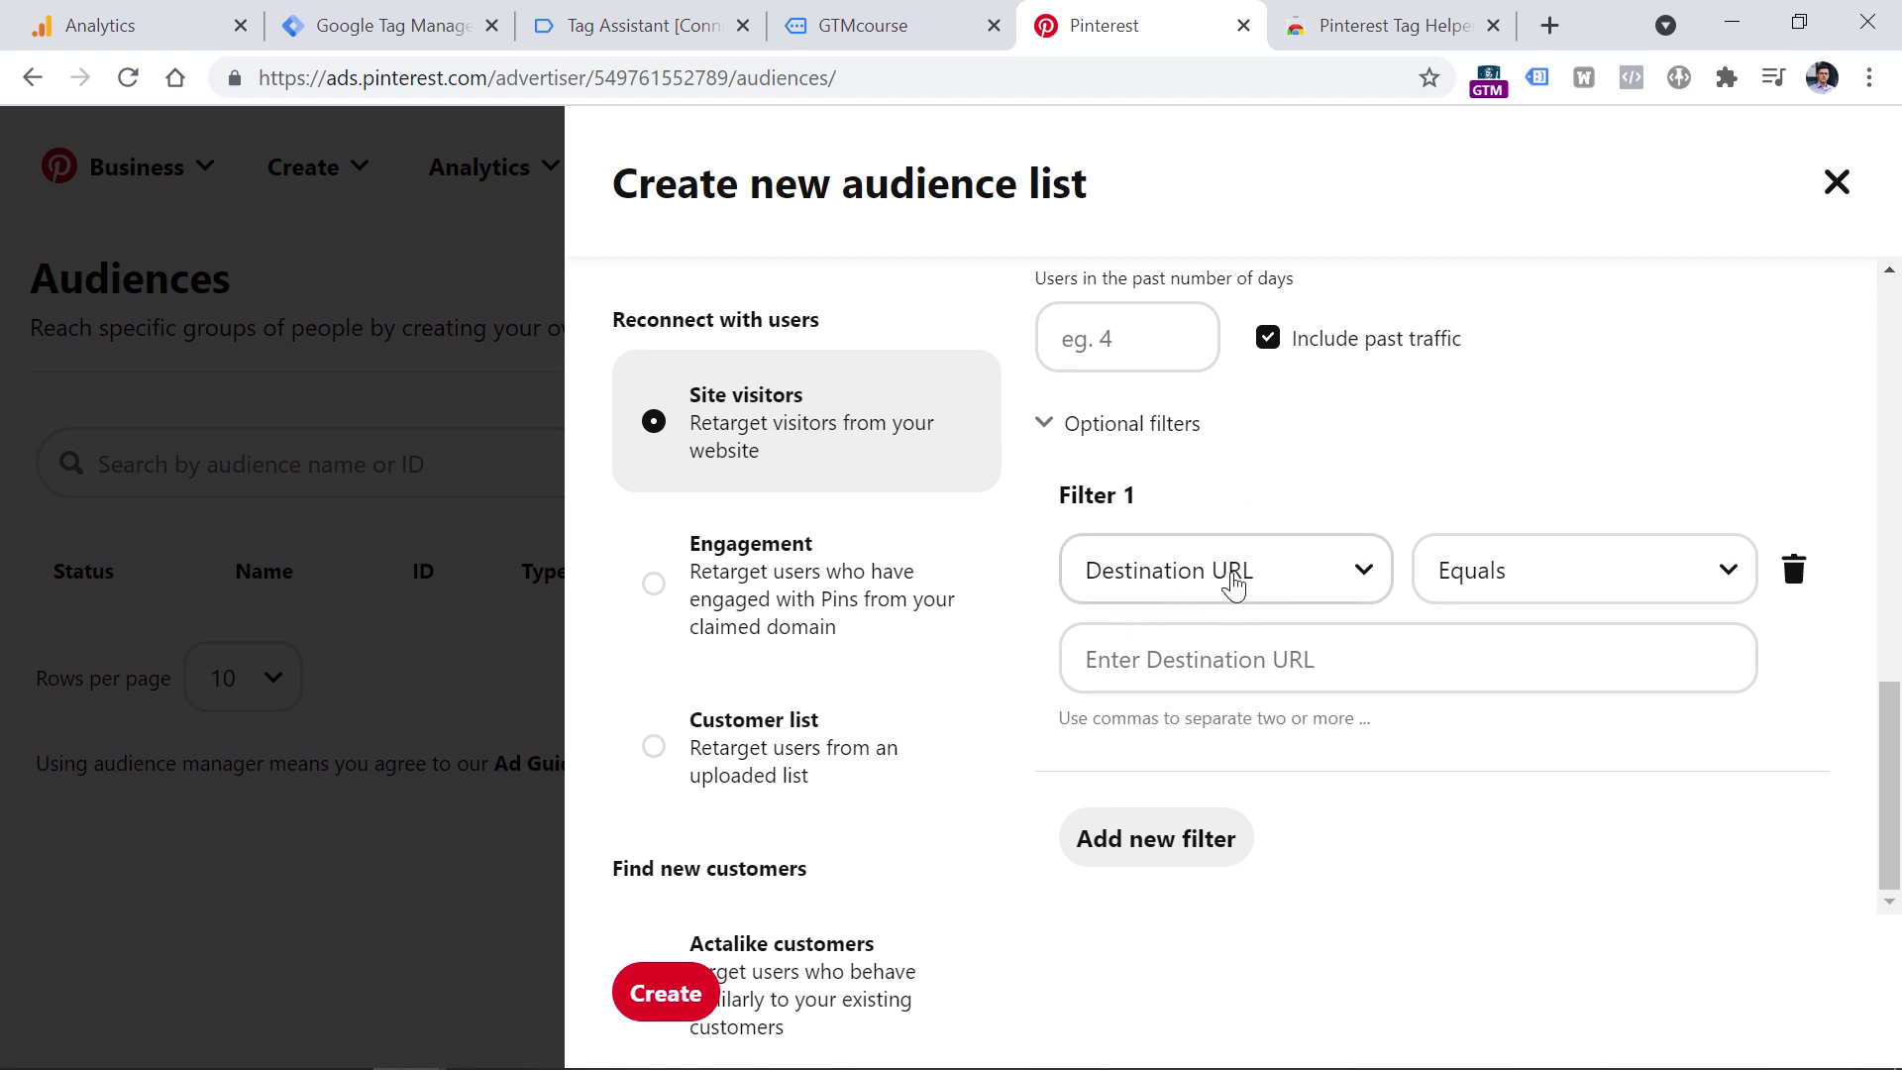
click(1605, 565)
click(1504, 690)
click(1315, 675)
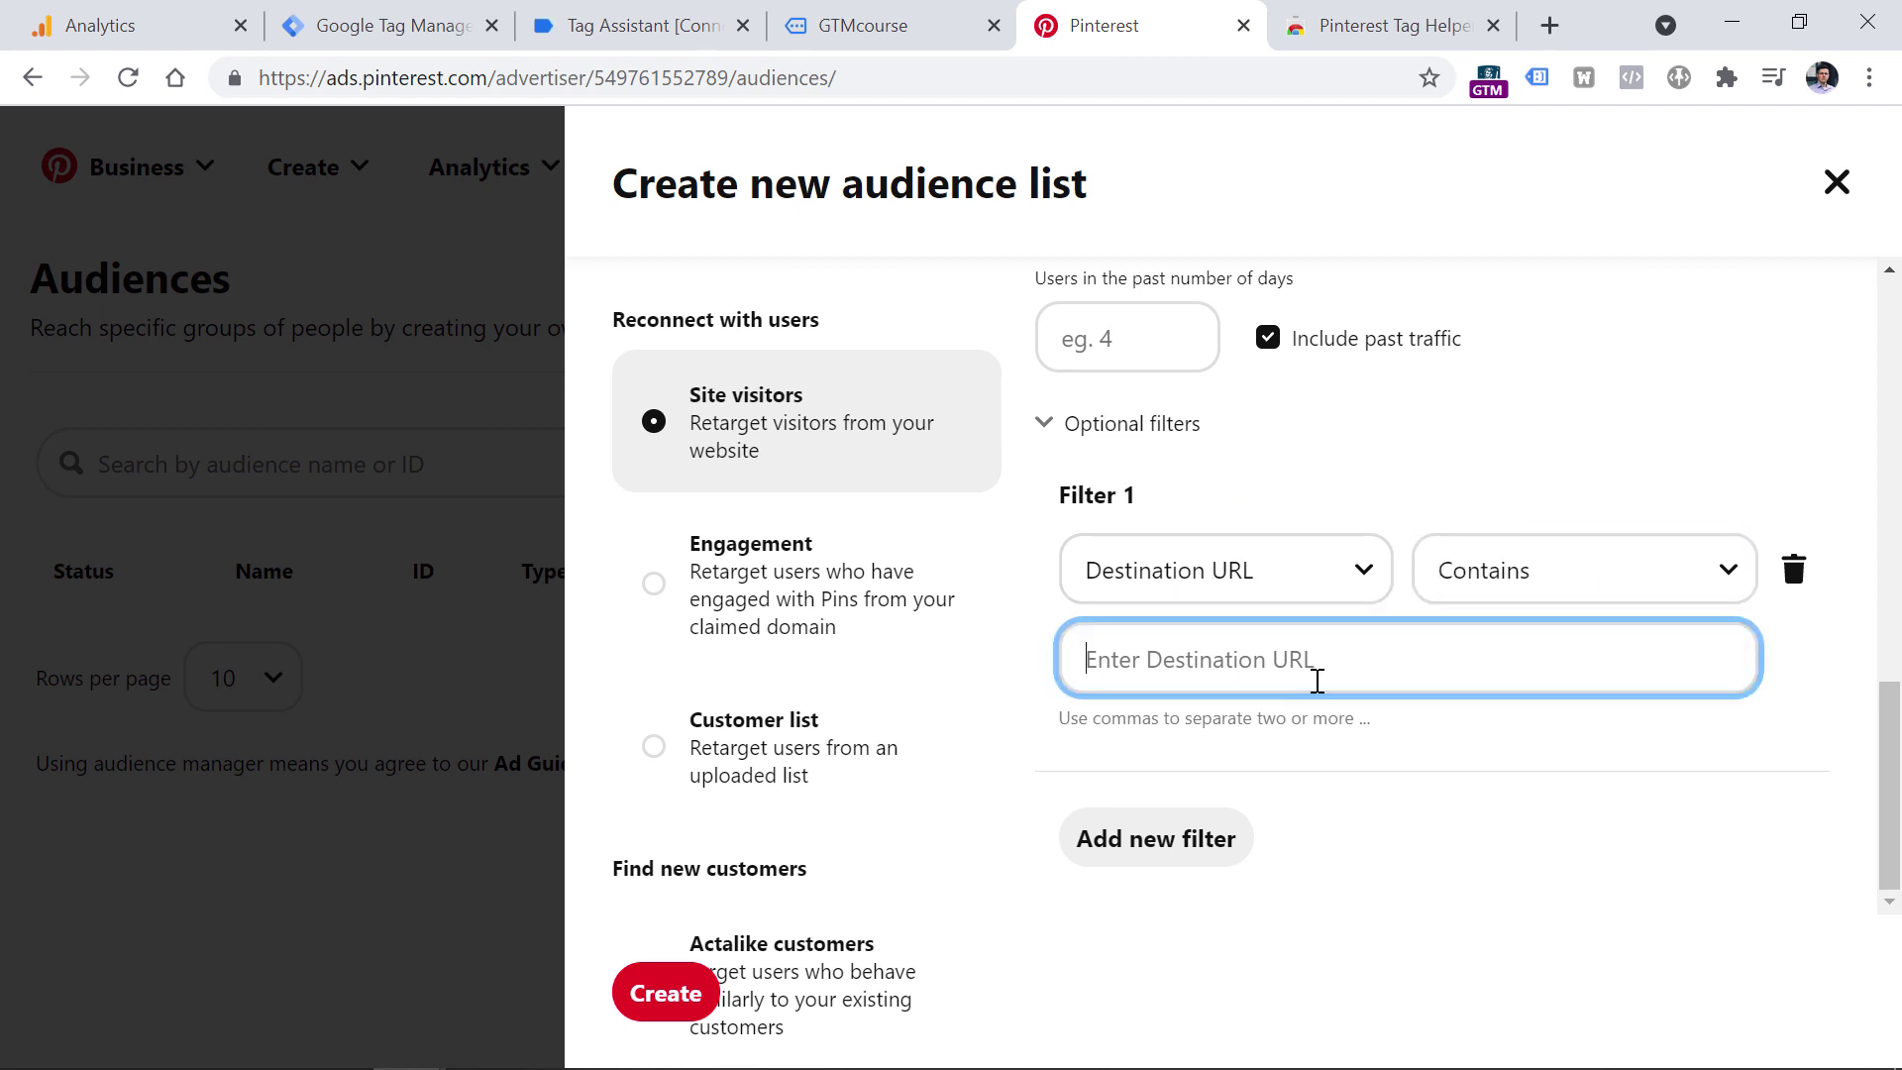
text(/shoes/men/)
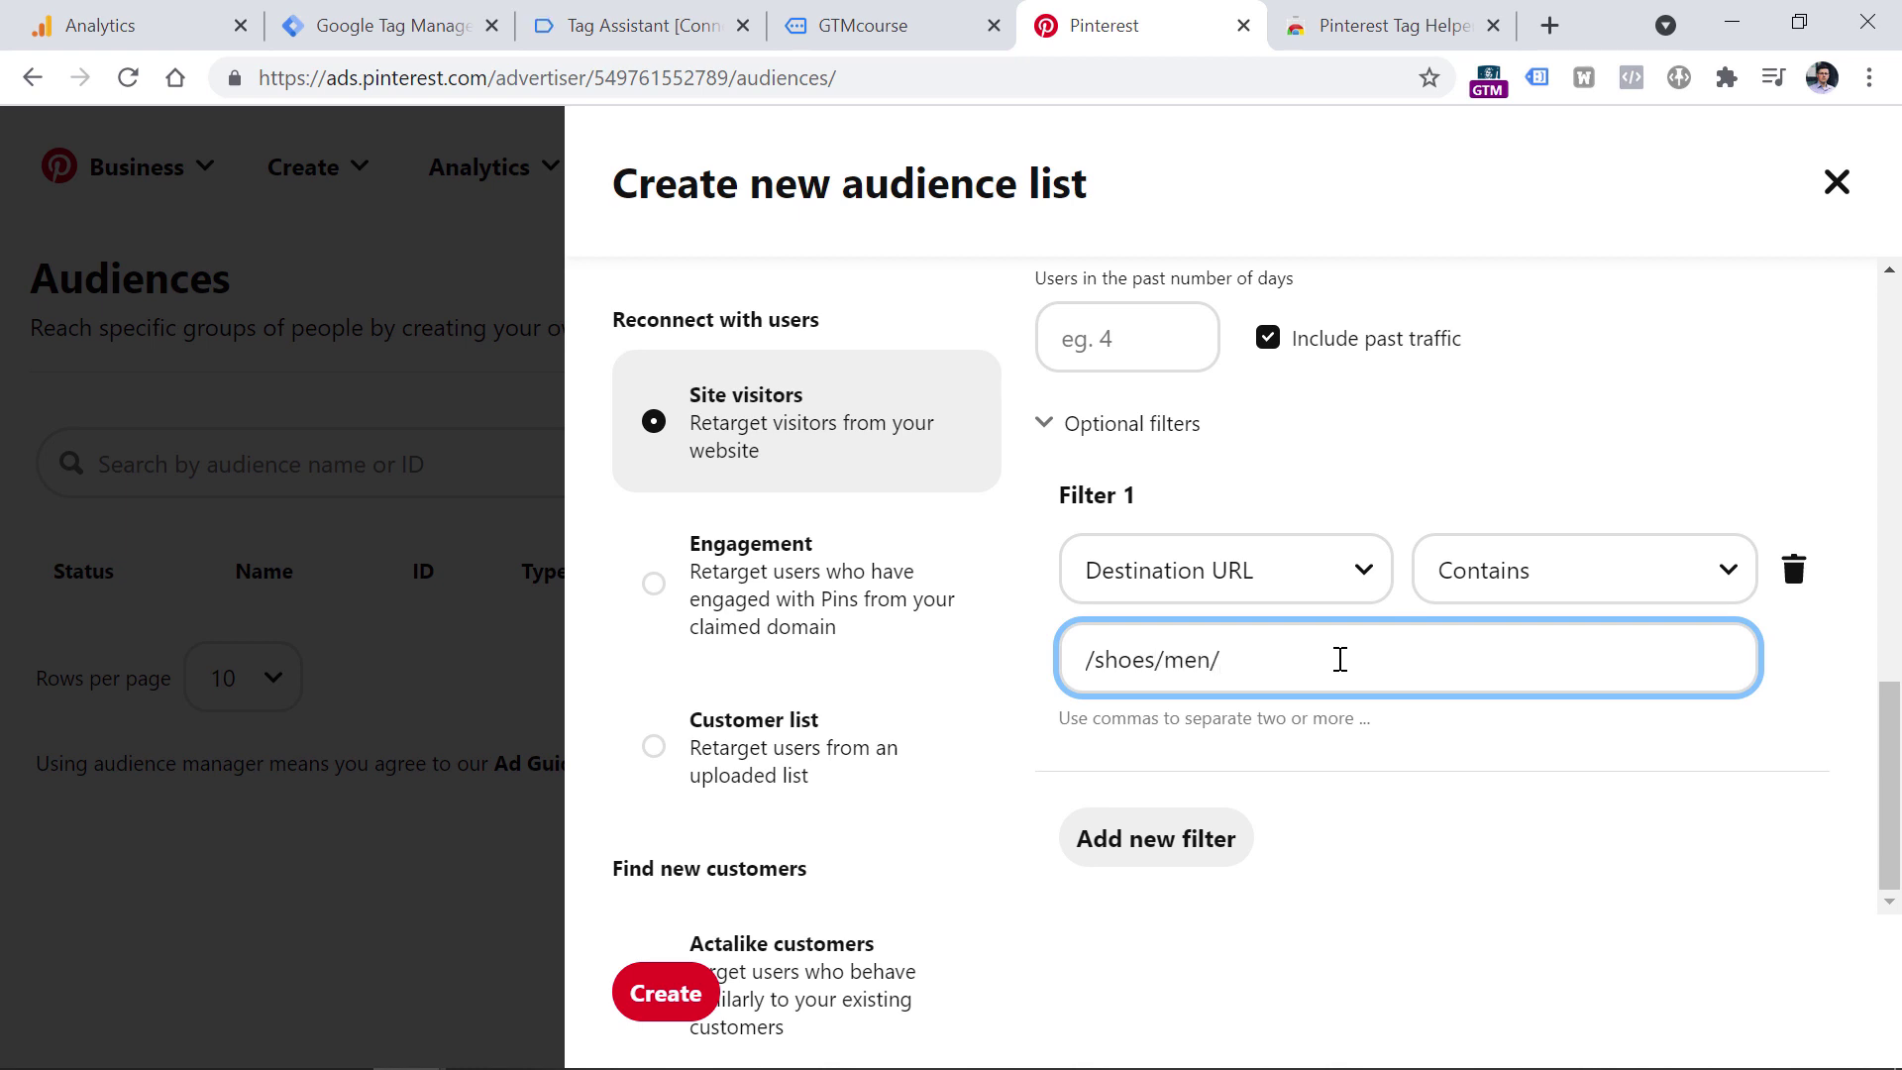
click(656, 1003)
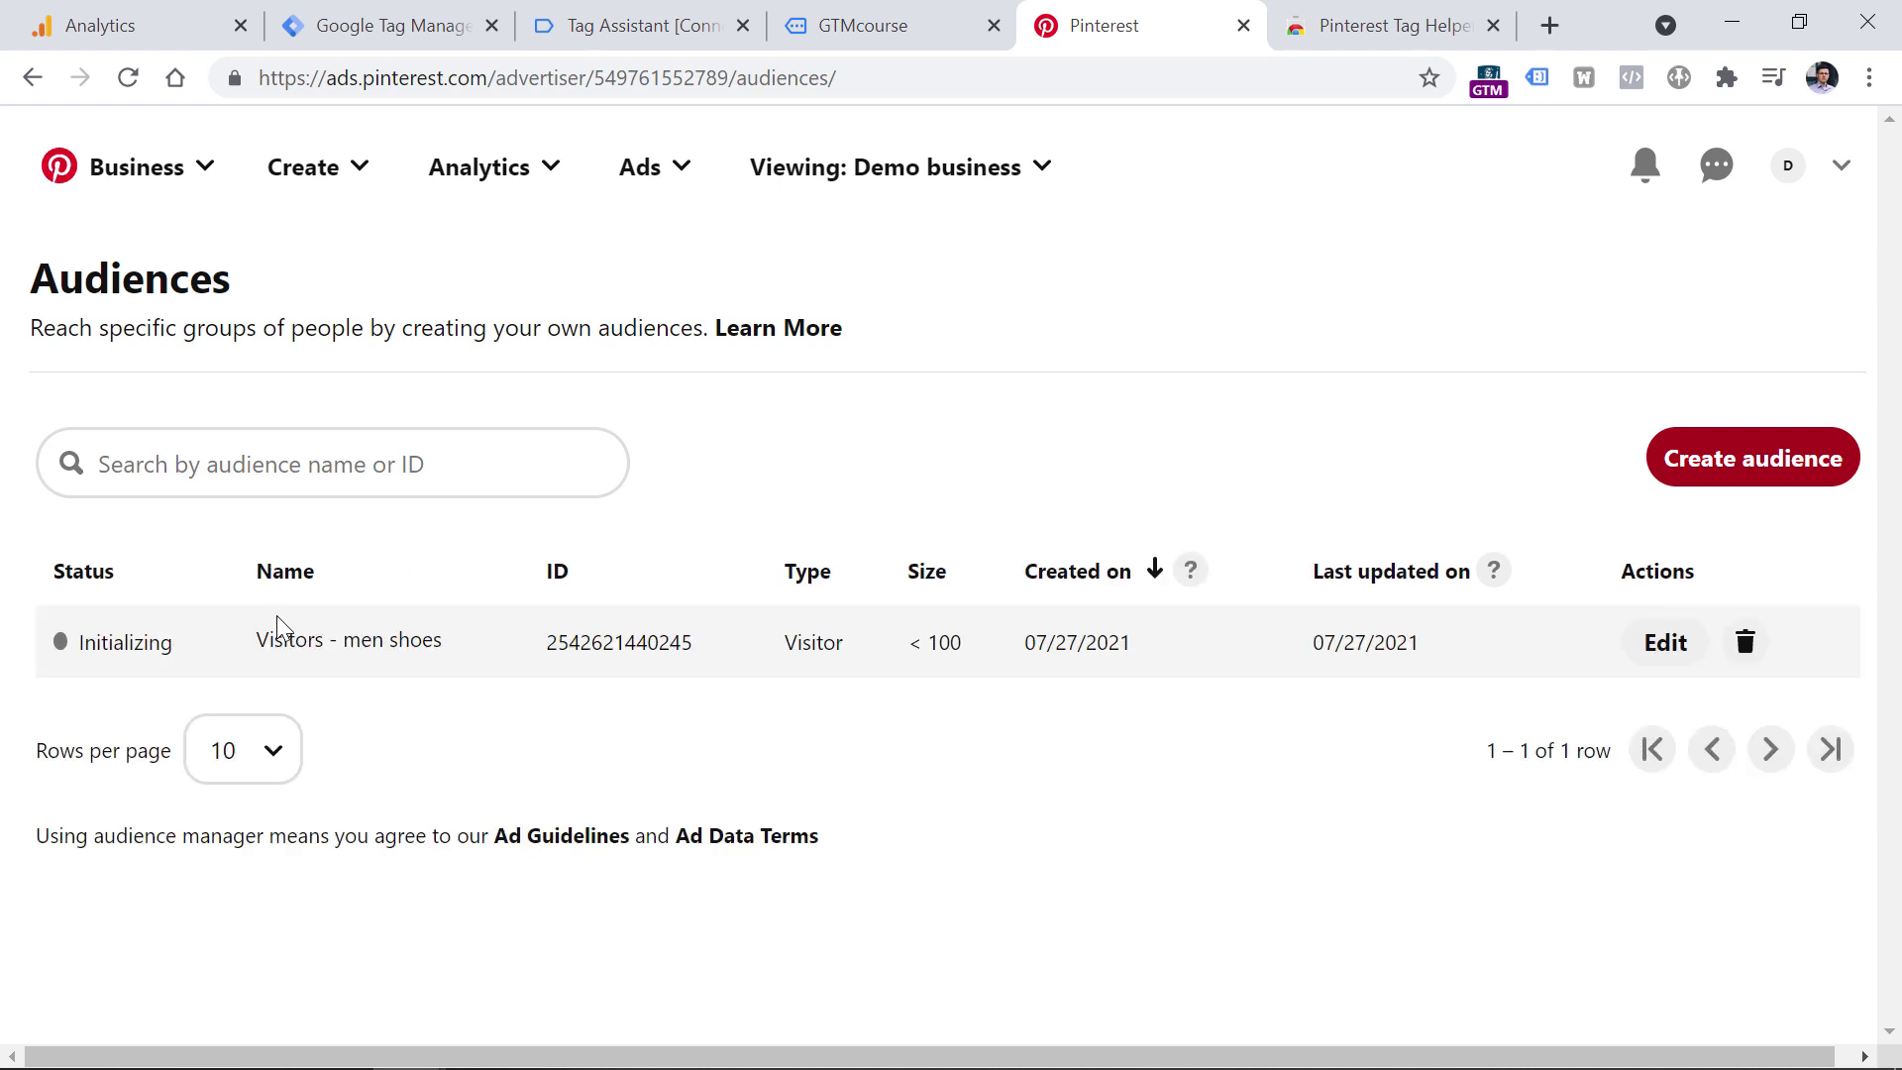